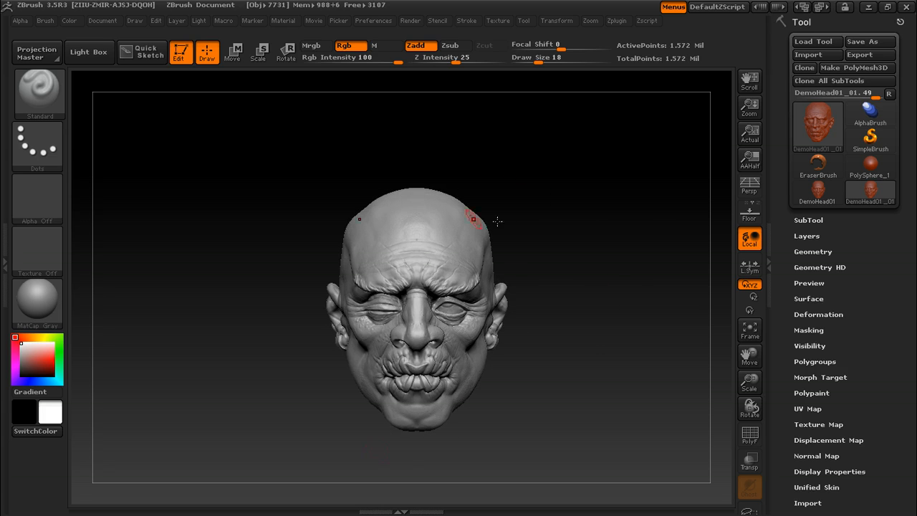
Set the head's subdivision level to 4 and delete its higher and lower subdivision levels.
{"action": "left_click", "coordinate": [802, 250]}
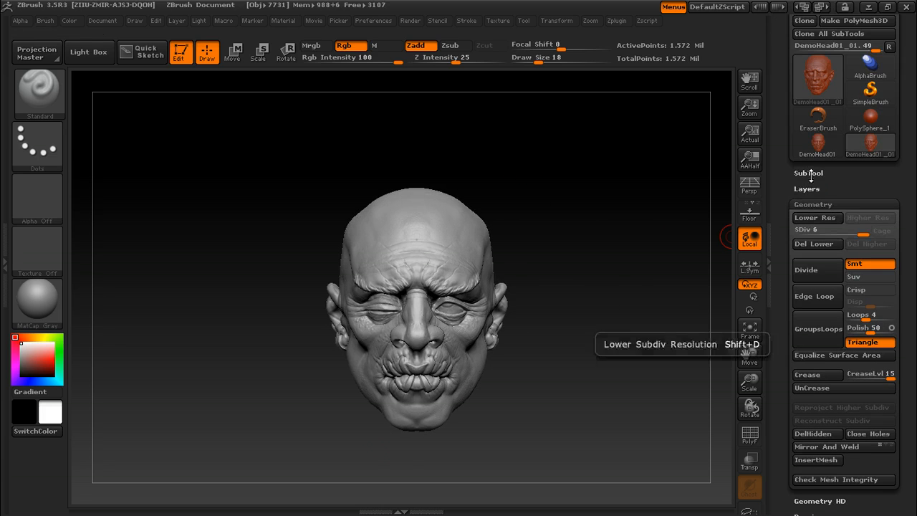
{"action": "left_click", "coordinate": [855, 230]}
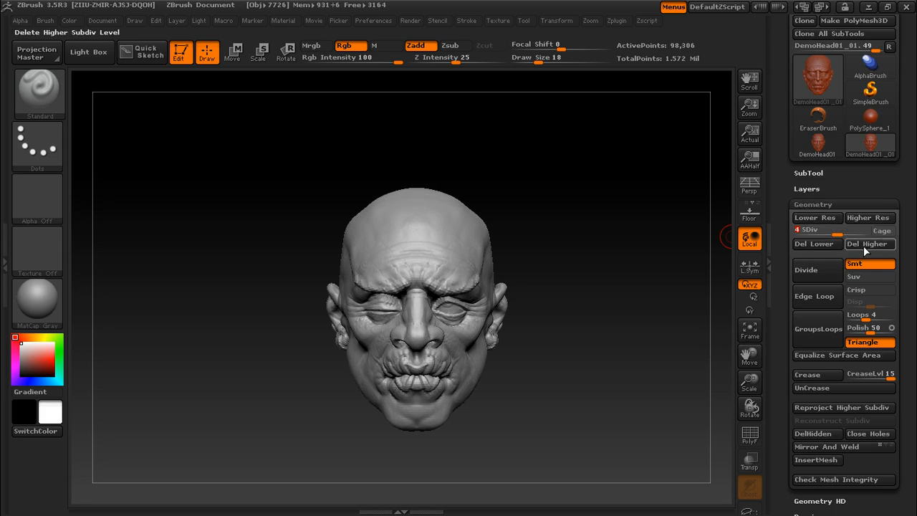
{"action": "left_click", "coordinate": [817, 245]}
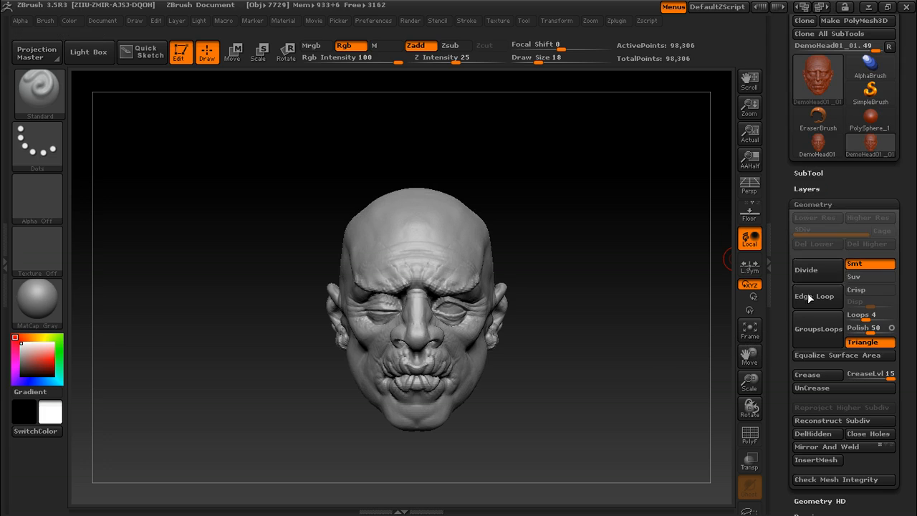
Apply Mirror And Weld to the upright head and return it to a front view.
{"action": "left_click_drag", "start_coordinate": [784, 265], "coordinate": [787, 181]}
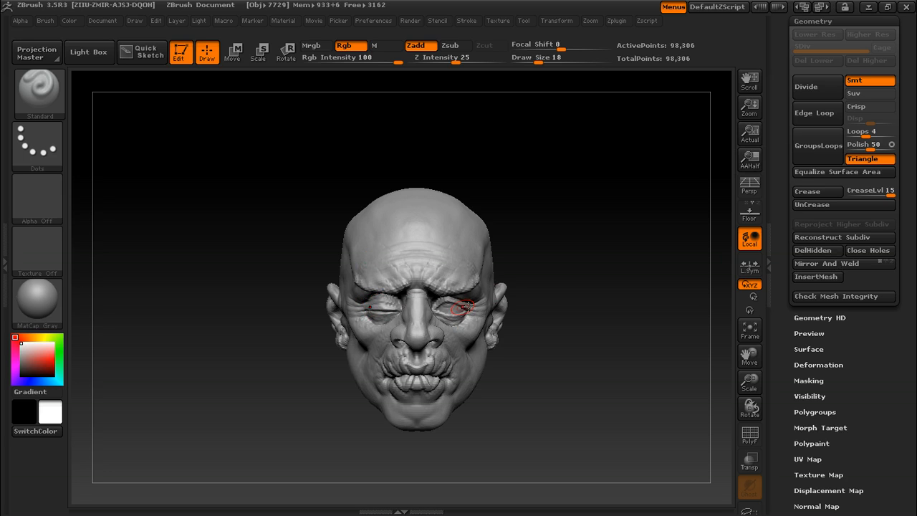
{"action": "left_click", "coordinate": [835, 263]}
{"action": "left_click_drag", "start_coordinate": [537, 304], "coordinate": [679, 276]}
{"action": "left_click_drag", "start_coordinate": [621, 280], "coordinate": [591, 443], "text": "alt"}
{"action": "left_click_drag", "start_coordinate": [580, 291], "coordinate": [557, 291]}
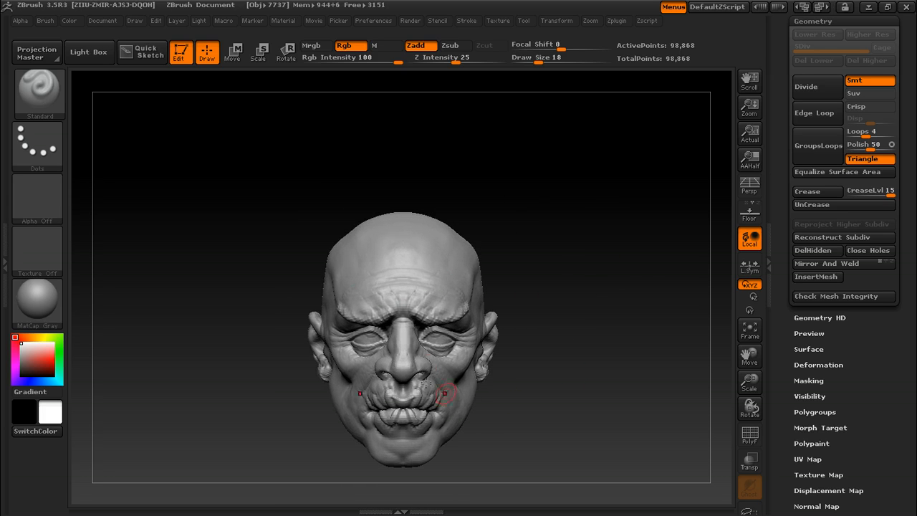
Tilt the head sideways using a vertical Transpose rotate line with symmetry off, and mirror and weld it.
{"action": "key", "text": "r"}
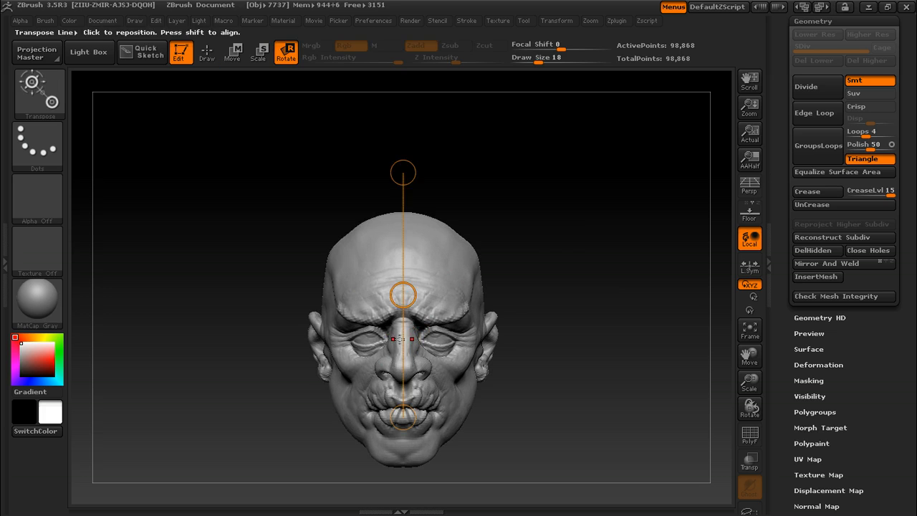
{"action": "left_click_drag", "start_coordinate": [461, 309], "coordinate": [522, 296]}
{"action": "left_click_drag", "start_coordinate": [401, 375], "coordinate": [458, 184], "text": "shift"}
{"action": "key", "text": "x"}
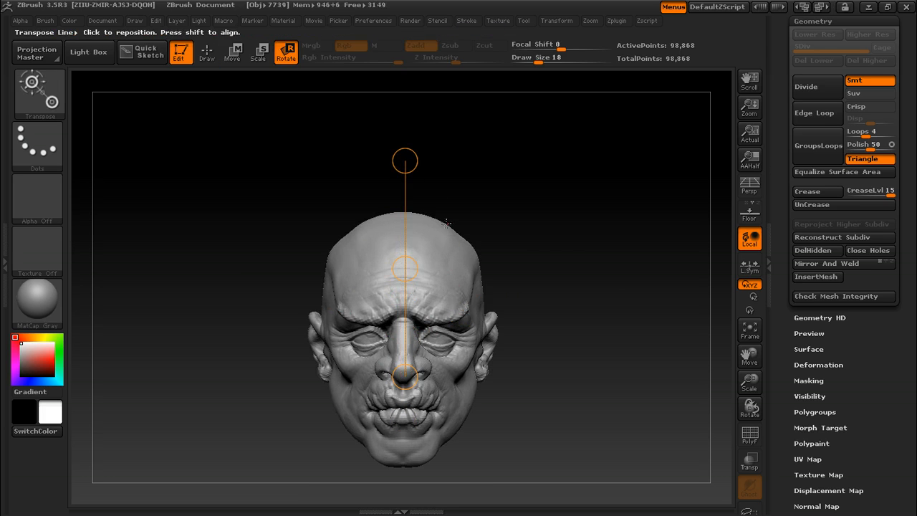
{"action": "left_click_drag", "start_coordinate": [406, 156], "coordinate": [482, 166]}
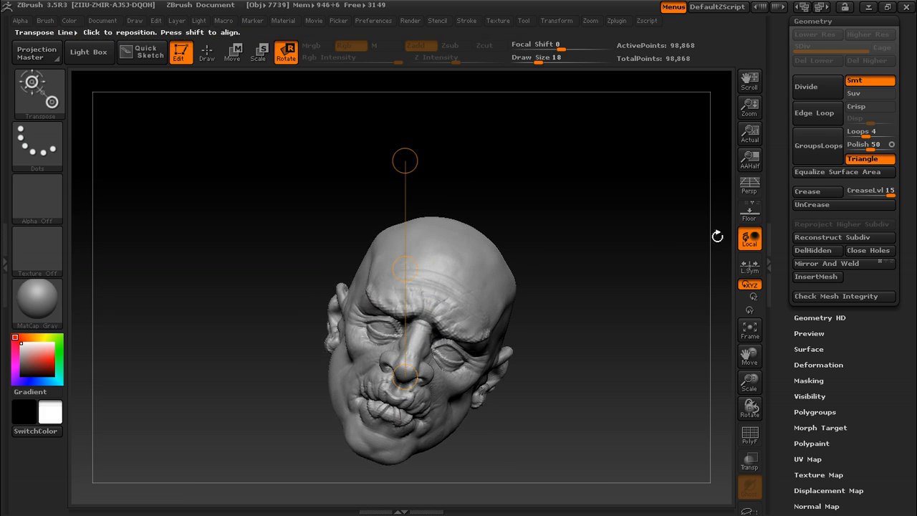
{"action": "left_click", "coordinate": [851, 267]}
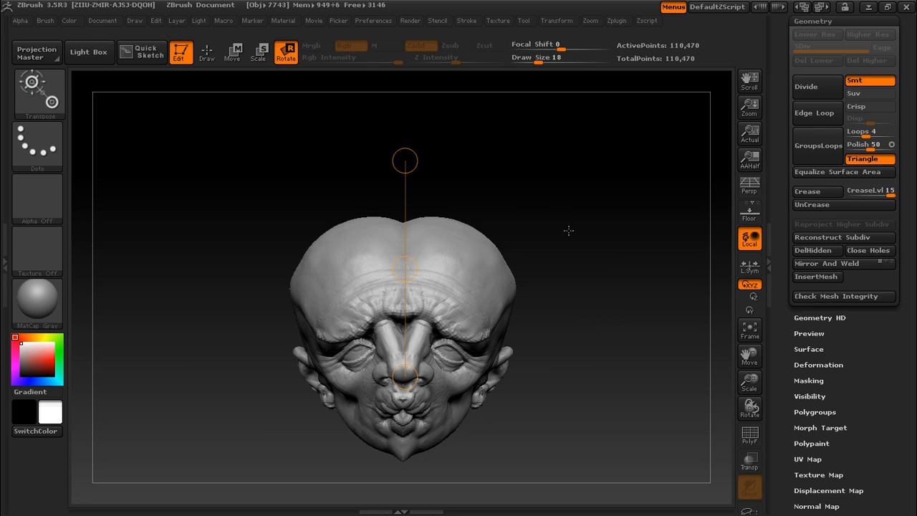
Check the mirrored head's polygon wireframe in Draw mode and smooth the centre seam on its forehead.
{"action": "key", "text": "q"}
{"action": "mouse_move", "coordinate": [577, 227]}
{"action": "left_mouse_down"}
{"action": "mouse_move", "coordinate": [559, 255]}
{"action": "mouse_move", "coordinate": [416, 272]}
{"action": "mouse_move", "coordinate": [575, 262]}
{"action": "mouse_move", "coordinate": [595, 251]}
{"action": "left_mouse_up"}
{"action": "left_click", "coordinate": [747, 431]}
{"action": "mouse_move", "coordinate": [654, 408]}
{"action": "left_mouse_down"}
{"action": "mouse_move", "coordinate": [603, 423]}
{"action": "mouse_move", "coordinate": [657, 406]}
{"action": "mouse_move", "coordinate": [648, 412]}
{"action": "left_mouse_up"}
{"action": "left_click", "coordinate": [749, 432]}
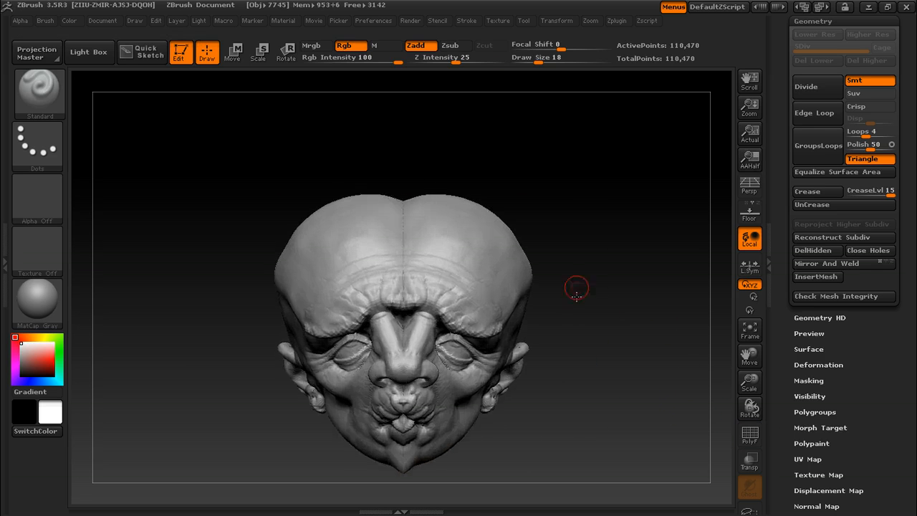
{"action": "key", "text": "shift"}
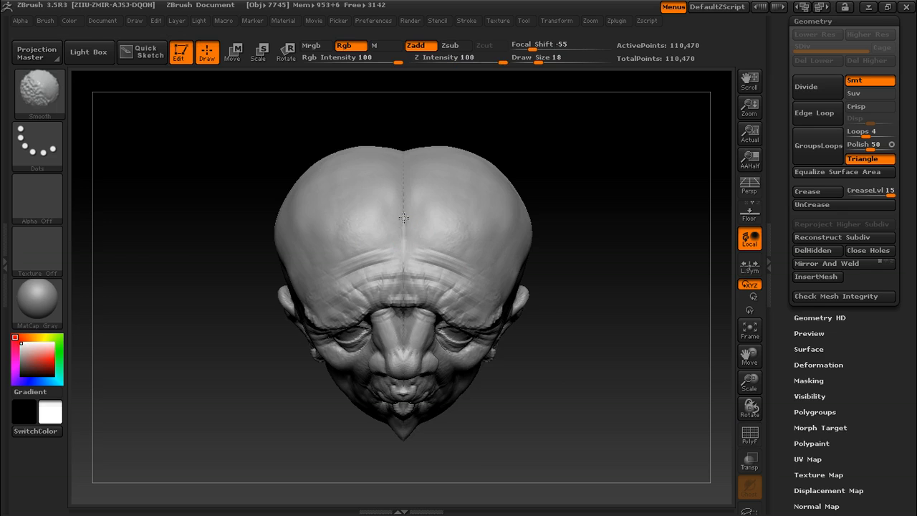
{"action": "mouse_move", "coordinate": [403, 229]}
{"action": "left_mouse_down"}
{"action": "mouse_move", "coordinate": [404, 245]}
{"action": "mouse_move", "coordinate": [422, 234]}
{"action": "left_mouse_up"}
{"action": "mouse_move", "coordinate": [593, 247]}
{"action": "left_mouse_down", "text": "alt"}
{"action": "mouse_move", "coordinate": [591, 196]}
{"action": "mouse_move", "coordinate": [580, 206]}
{"action": "left_mouse_up", "text": "alt"}
{"action": "mouse_move", "coordinate": [544, 278]}
{"action": "left_mouse_down"}
{"action": "mouse_move", "coordinate": [583, 342]}
{"action": "mouse_move", "coordinate": [568, 384]}
{"action": "left_mouse_up"}
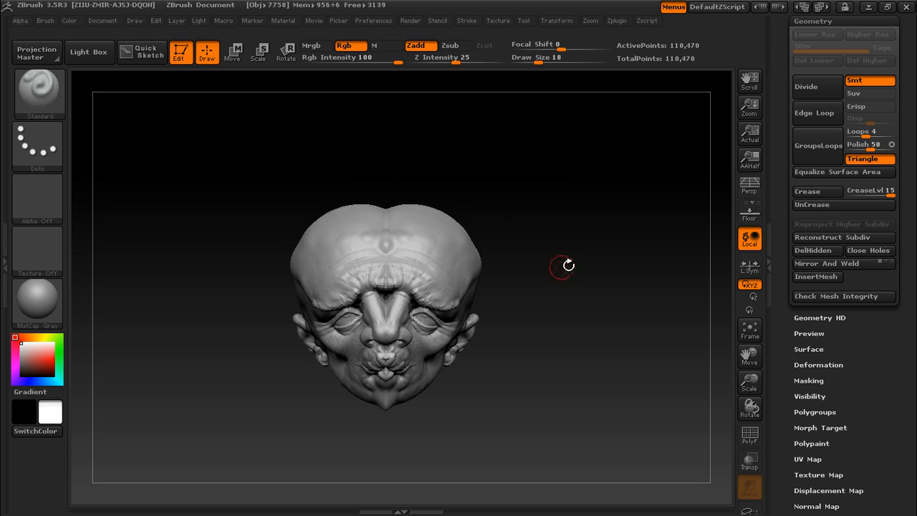
Rotate the two-lobed head and shift it sideways with Transpose, and mirror and weld it again.
{"action": "key", "text": "r"}
{"action": "mouse_move", "coordinate": [387, 338]}
{"action": "left_mouse_down"}
{"action": "mouse_move", "coordinate": [386, 154]}
{"action": "mouse_move", "coordinate": [520, 168]}
{"action": "mouse_move", "coordinate": [489, 156]}
{"action": "mouse_move", "coordinate": [481, 199]}
{"action": "left_mouse_up"}
{"action": "key", "text": "w"}
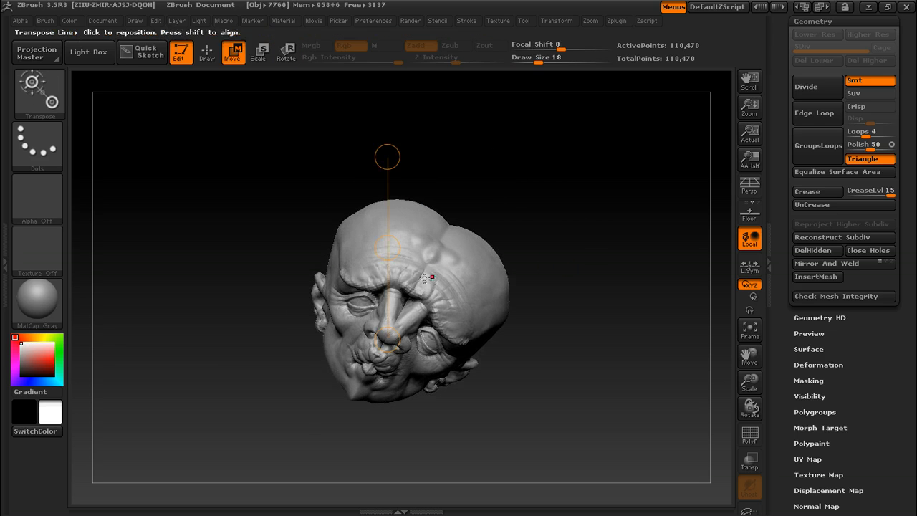
{"action": "left_click_drag", "start_coordinate": [387, 248], "coordinate": [417, 251]}
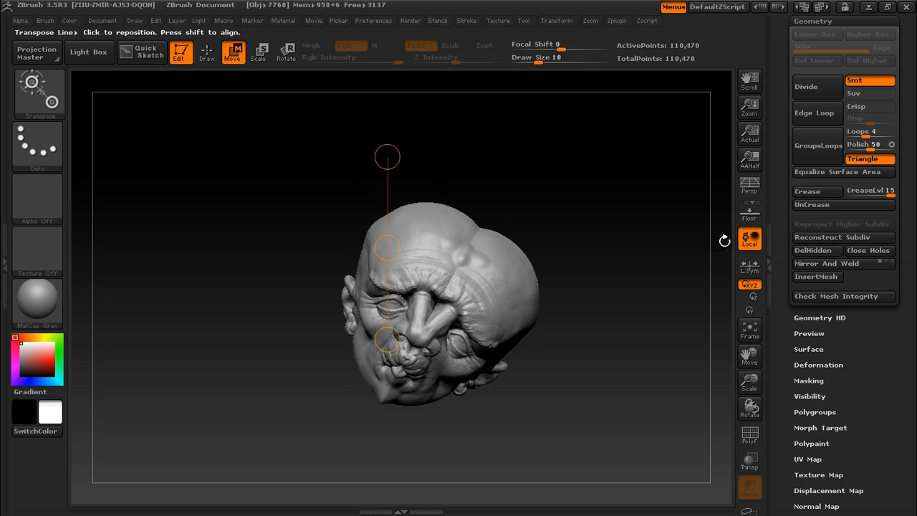
{"action": "left_click", "coordinate": [843, 265]}
{"action": "left_click_drag", "start_coordinate": [606, 303], "coordinate": [635, 293]}
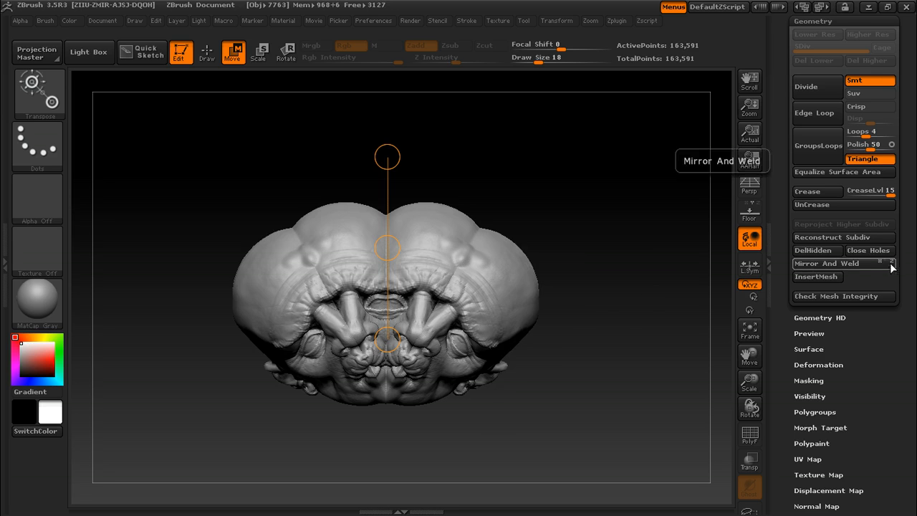
Try Mirror And Weld on the merged head with different axis settings, undoing the attempt.
{"action": "left_click_drag", "start_coordinate": [638, 313], "coordinate": [717, 229]}
{"action": "left_click", "coordinate": [853, 263]}
{"action": "left_click_drag", "start_coordinate": [646, 250], "coordinate": [667, 244]}
{"action": "key", "text": "ctrl+z"}
{"action": "key", "text": "ctrl+z"}
{"action": "left_click", "coordinate": [889, 262]}
{"action": "left_click", "coordinate": [862, 267]}
{"action": "mouse_move", "coordinate": [616, 305]}
{"action": "left_mouse_down"}
{"action": "mouse_move", "coordinate": [575, 301]}
{"action": "mouse_move", "coordinate": [653, 295]}
{"action": "mouse_move", "coordinate": [638, 281]}
{"action": "mouse_move", "coordinate": [630, 292]}
{"action": "left_mouse_up"}
Return to Draw mode and examine the mirrored multi-faced head from the front.
{"action": "key", "text": "q"}
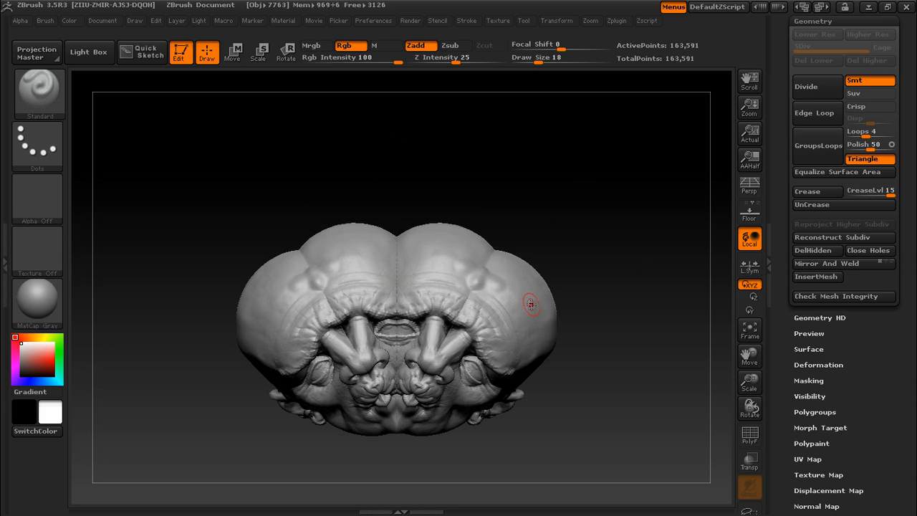
{"action": "left_click_drag", "start_coordinate": [637, 253], "coordinate": [537, 310], "text": "alt"}
{"action": "left_click_drag", "start_coordinate": [623, 321], "coordinate": [567, 313], "text": "shift"}
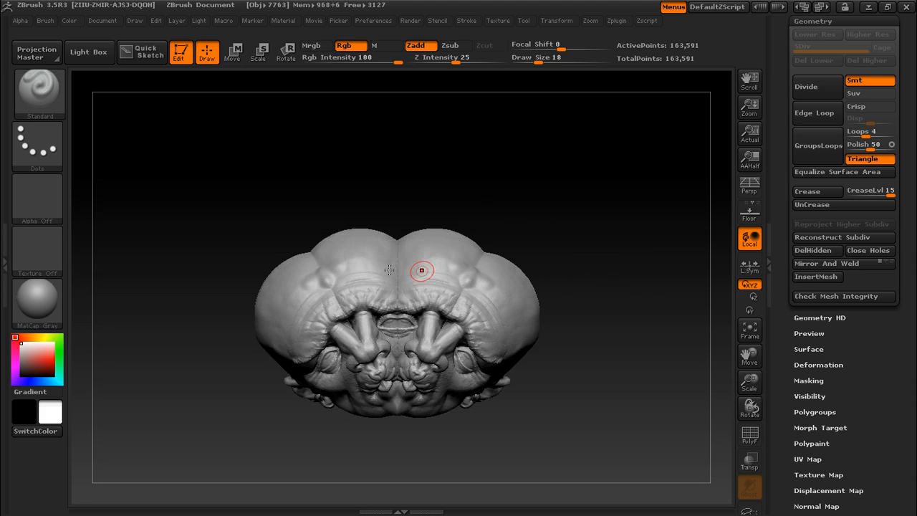
{"action": "left_click_drag", "start_coordinate": [581, 269], "coordinate": [607, 241], "text": "alt"}
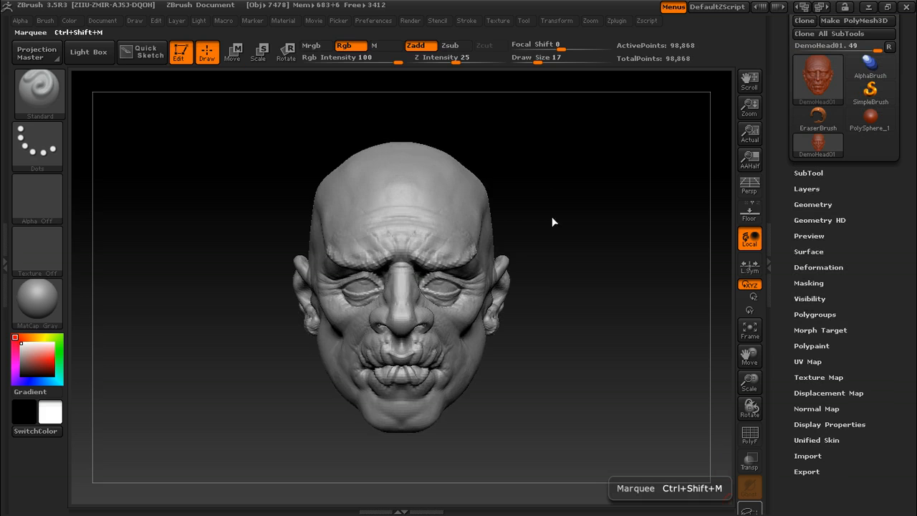
Examine the brushes filed under the letters T, P, M and S for the original head, and pick hPolish.
{"action": "left_click_drag", "start_coordinate": [587, 195], "coordinate": [611, 216]}
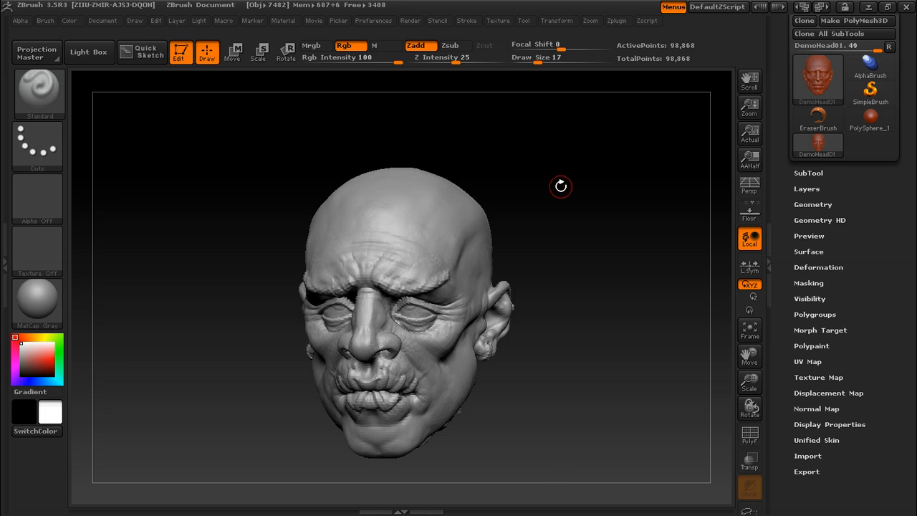
{"action": "left_click_drag", "start_coordinate": [579, 168], "coordinate": [578, 201]}
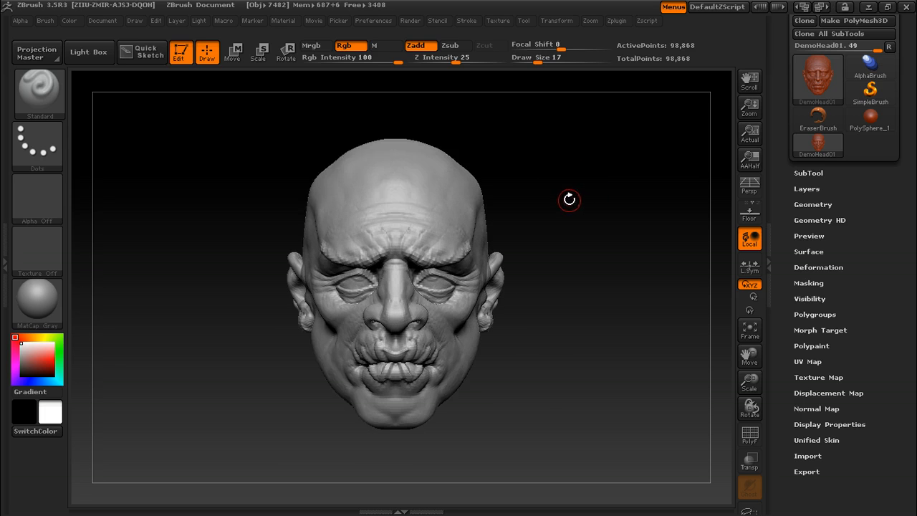
{"action": "key", "text": "b"}
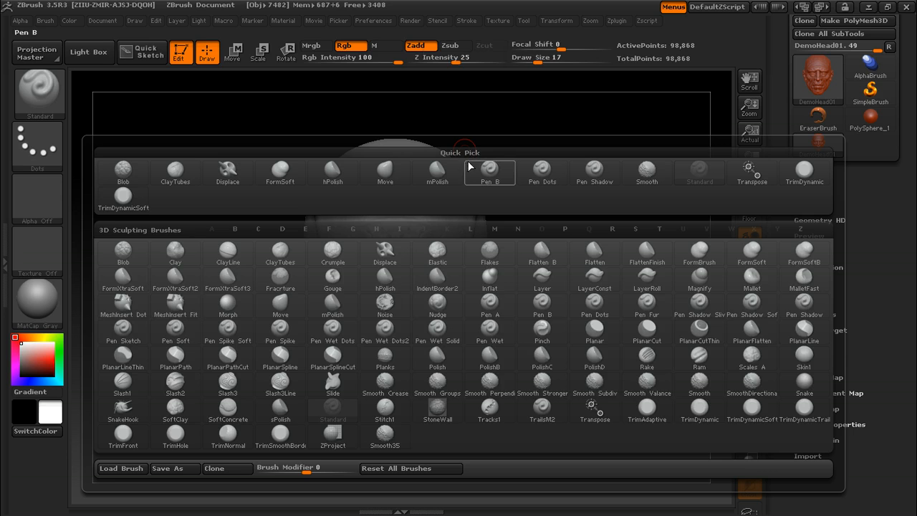
{"action": "key", "text": "t"}
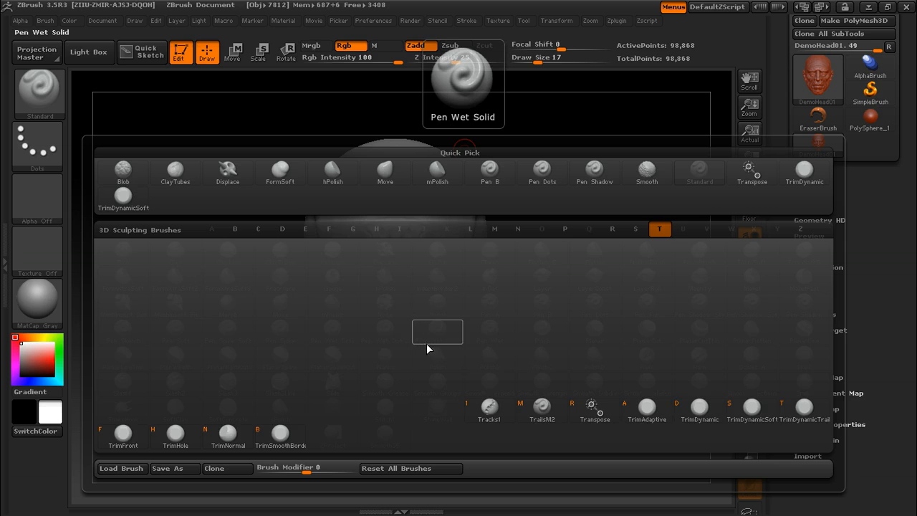
{"action": "key", "text": "Escape"}
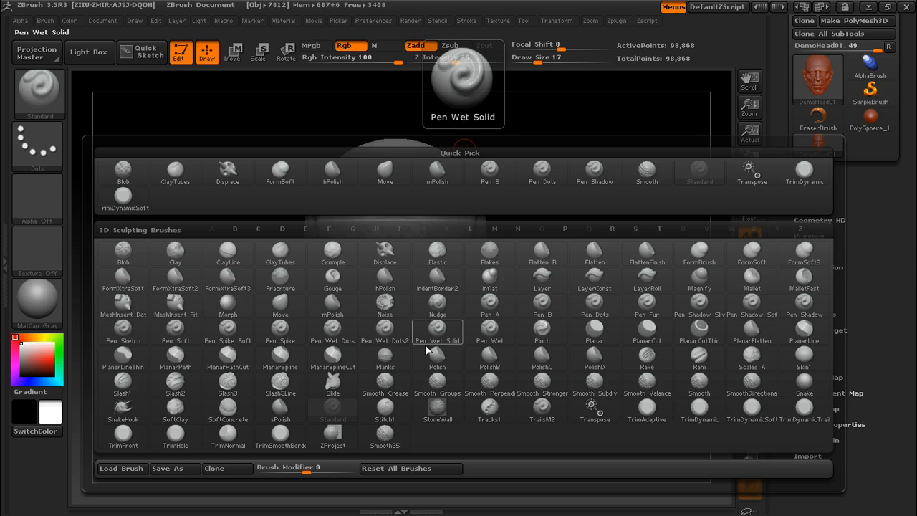
{"action": "key", "text": "p"}
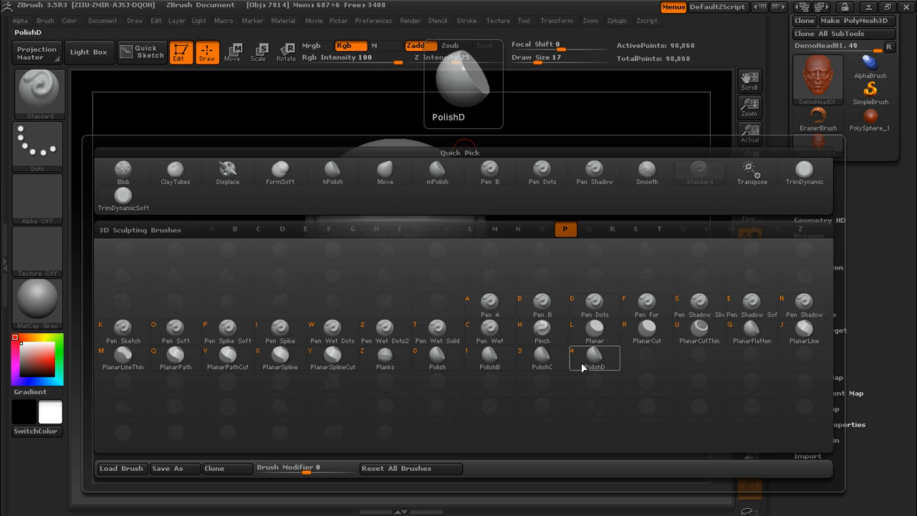
{"action": "key", "text": "Escape"}
{"action": "key", "text": "m"}
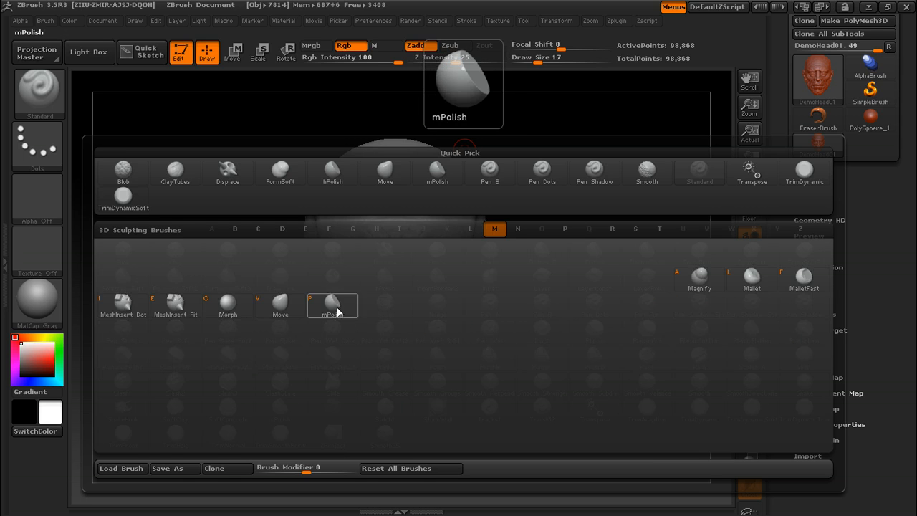
{"action": "key", "text": "Escape"}
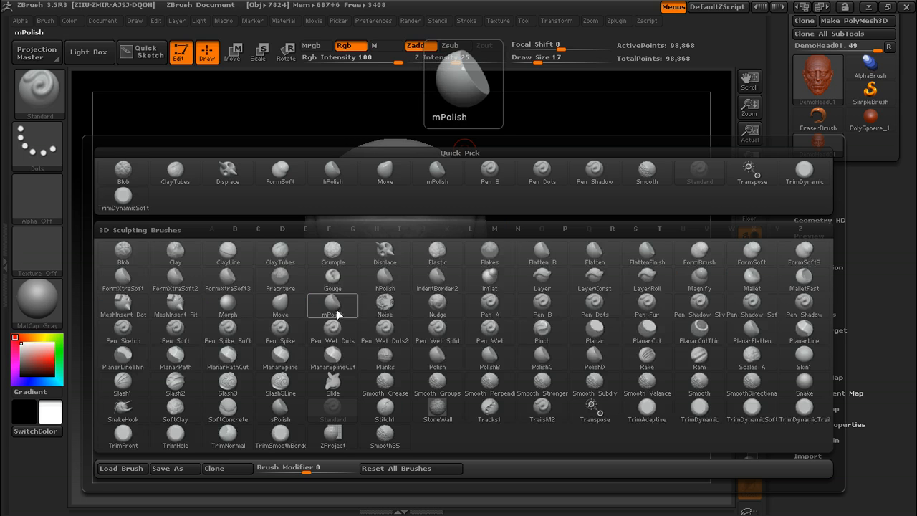
{"action": "key", "text": "s"}
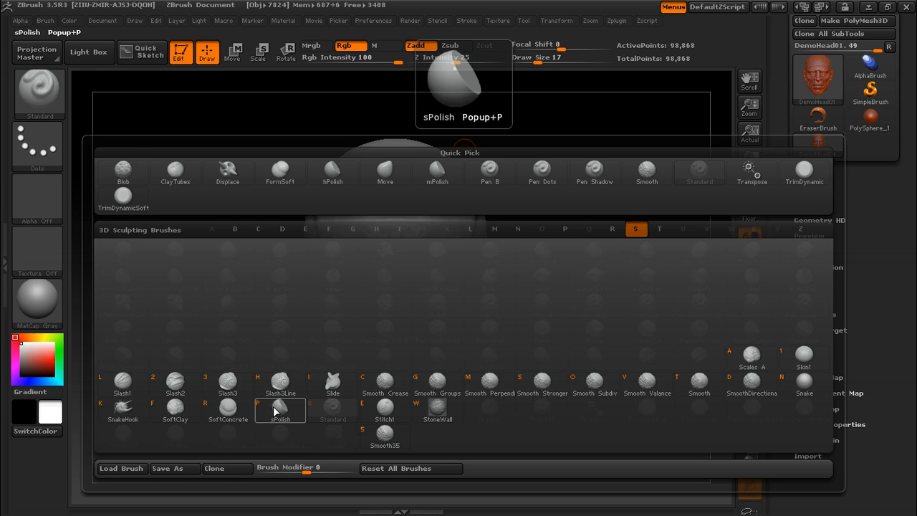
{"action": "key", "text": "Escape"}
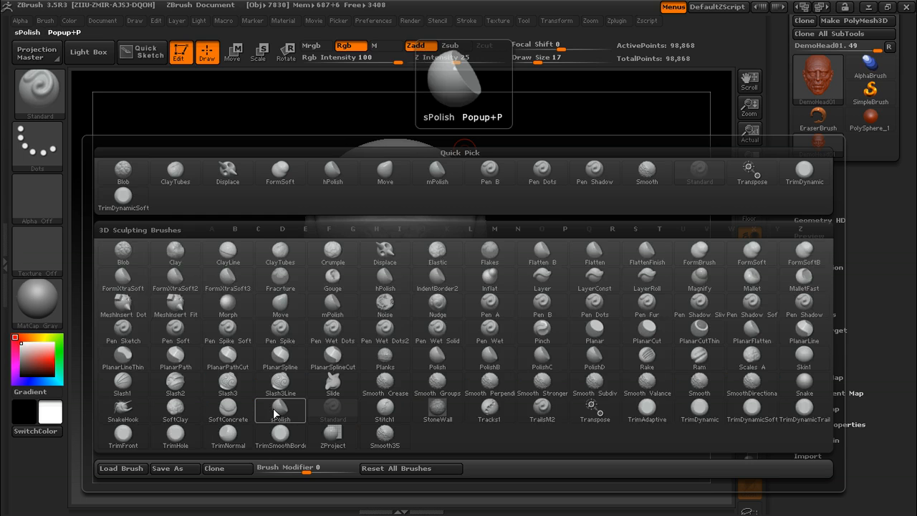
{"action": "left_click", "coordinate": [271, 408]}
{"action": "key", "text": "space"}
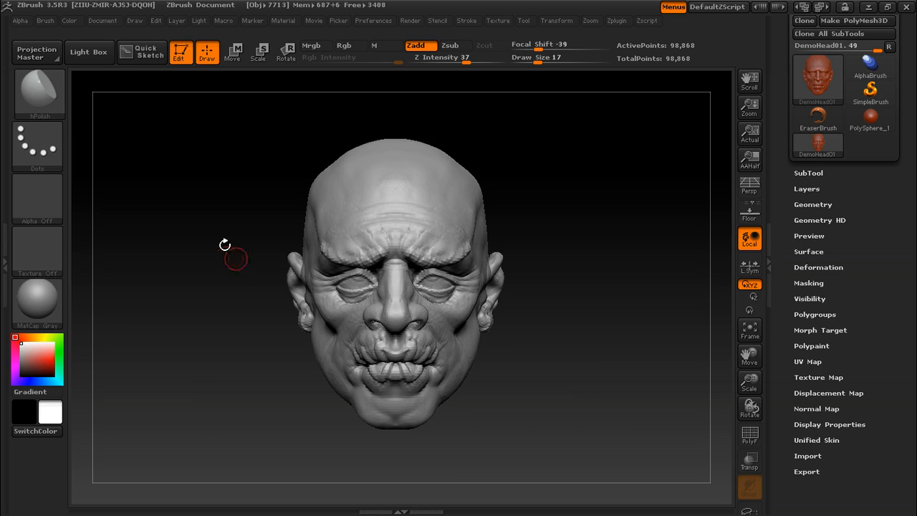
Select the TrimDynamic brush and set its Z Intensity to 66 and Draw Size to 42.
{"action": "key", "text": "b"}
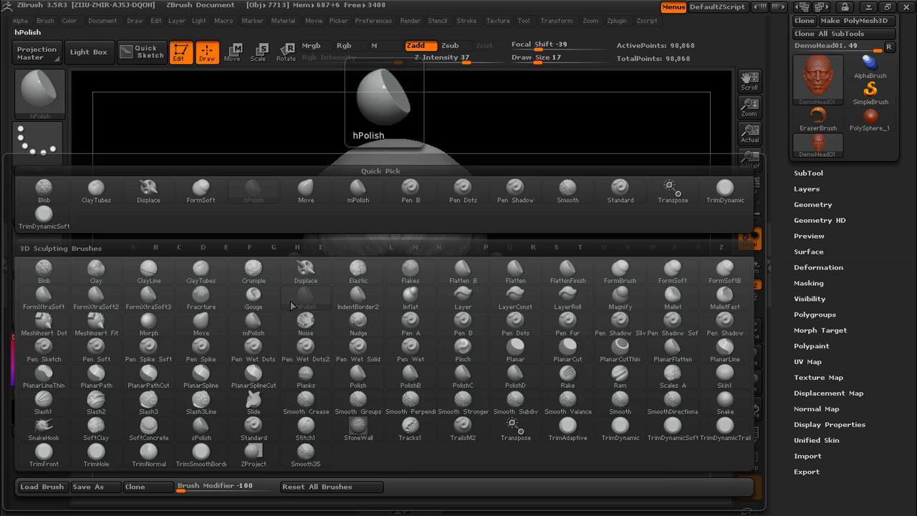
{"action": "key", "text": "t"}
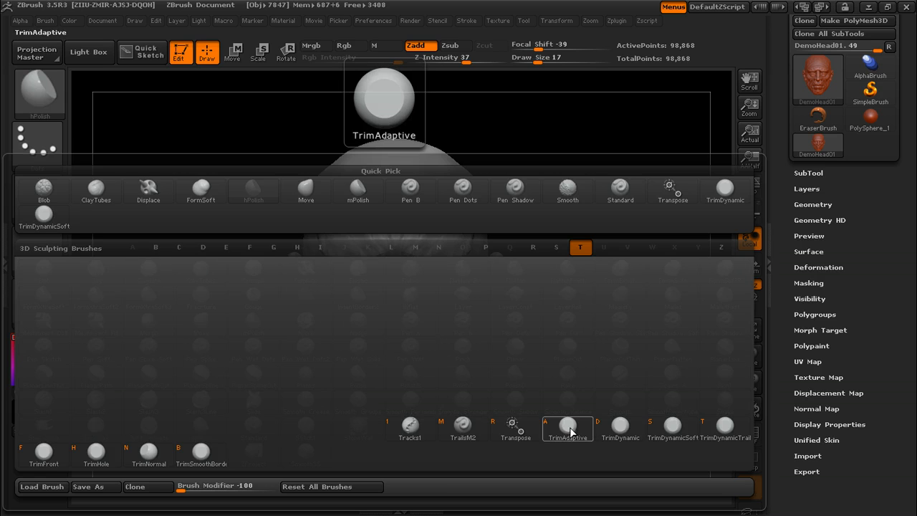
{"action": "left_click", "coordinate": [620, 427]}
{"action": "key", "text": "s"}
{"action": "left_click_drag", "start_coordinate": [586, 222], "coordinate": [604, 223]}
{"action": "left_click_drag", "start_coordinate": [607, 232], "coordinate": [606, 301], "text": "alt"}
{"action": "left_click_drag", "start_coordinate": [628, 247], "coordinate": [601, 235]}
{"action": "left_click_drag", "start_coordinate": [473, 61], "coordinate": [488, 61]}
{"action": "left_click_drag", "start_coordinate": [580, 200], "coordinate": [547, 212], "text": "alt"}
{"action": "left_click_drag", "start_coordinate": [545, 217], "coordinate": [535, 200]}
{"action": "key", "text": "s"}
{"action": "left_click_drag", "start_coordinate": [356, 299], "coordinate": [351, 299]}
Flatten the brow ridge with a TrimDynamic stroke along the eyebrow, undoing and redoing the first stroke.
{"action": "mouse_move", "coordinate": [321, 262]}
{"action": "left_mouse_down"}
{"action": "mouse_move", "coordinate": [353, 275]}
{"action": "mouse_move", "coordinate": [392, 275]}
{"action": "left_mouse_up"}
{"action": "key", "text": "ctrl+z"}
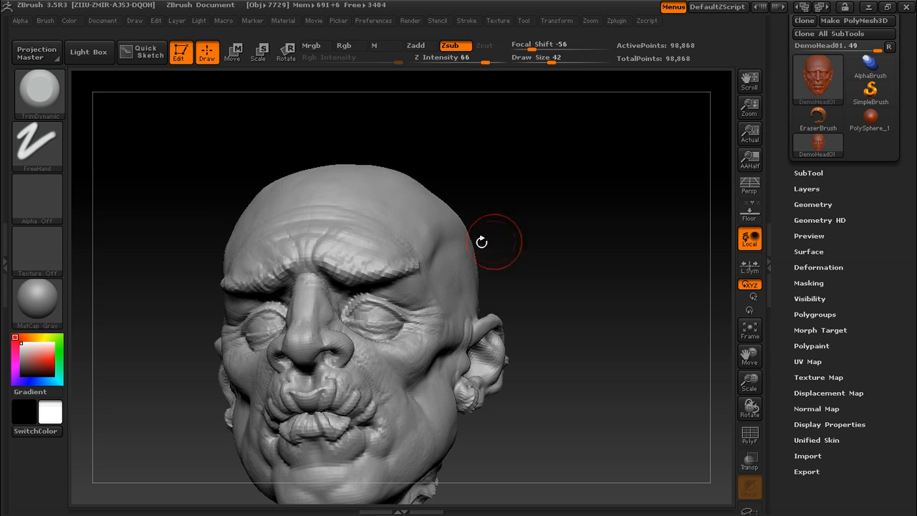
{"action": "left_click_drag", "start_coordinate": [527, 225], "coordinate": [562, 226]}
{"action": "mouse_move", "coordinate": [320, 259]}
{"action": "left_mouse_down"}
{"action": "mouse_move", "coordinate": [379, 278]}
{"action": "mouse_move", "coordinate": [398, 274]}
{"action": "left_mouse_up"}
{"action": "left_click_drag", "start_coordinate": [499, 245], "coordinate": [445, 250]}
{"action": "left_click_drag", "start_coordinate": [552, 256], "coordinate": [610, 248]}
Flatten the bridge and side of the nose with TrimDynamic strokes, reducing the brush size for the side.
{"action": "left_click_drag", "start_coordinate": [305, 228], "coordinate": [321, 312]}
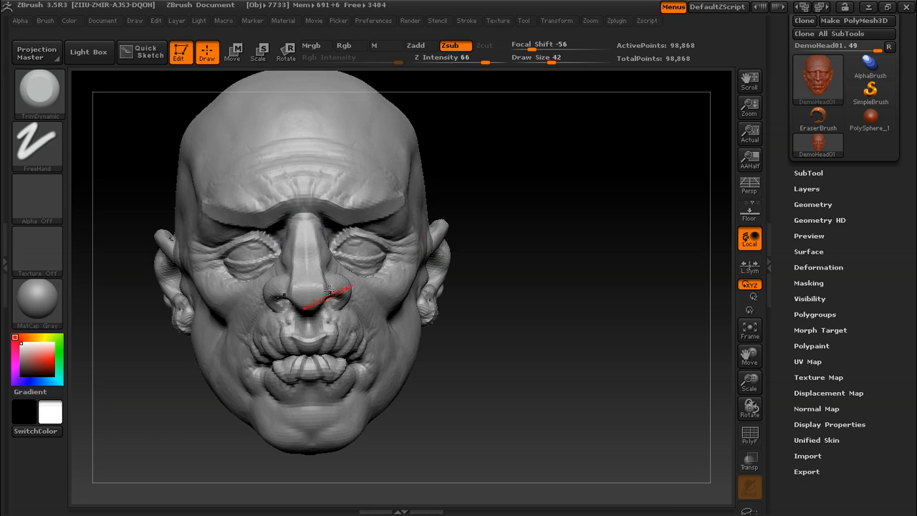
{"action": "left_click_drag", "start_coordinate": [501, 236], "coordinate": [307, 215]}
{"action": "mouse_move", "coordinate": [438, 258]}
{"action": "left_mouse_down"}
{"action": "mouse_move", "coordinate": [341, 247]}
{"action": "mouse_move", "coordinate": [328, 271]}
{"action": "left_mouse_up"}
{"action": "key", "text": "bracketleft"}
{"action": "left_click_drag", "start_coordinate": [554, 220], "coordinate": [422, 240]}
{"action": "left_click_drag", "start_coordinate": [346, 269], "coordinate": [321, 291]}
Trim the underside of the nose near the nostril using a smaller TrimDynamic brush.
{"action": "key", "text": "bracketleft"}
{"action": "key", "text": "bracketleft"}
{"action": "key", "text": "bracketleft"}
{"action": "mouse_move", "coordinate": [194, 301]}
{"action": "left_mouse_down", "text": "alt"}
{"action": "mouse_move", "coordinate": [190, 354]}
{"action": "mouse_move", "coordinate": [182, 308]}
{"action": "left_mouse_up", "text": "alt"}
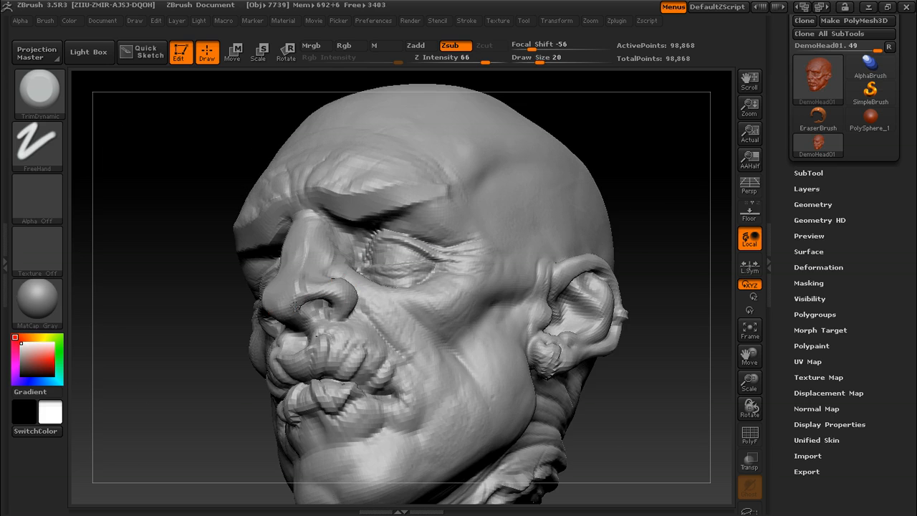
{"action": "key", "text": "bracketright"}
{"action": "key", "text": "bracketright"}
{"action": "mouse_move", "coordinate": [300, 313]}
{"action": "left_mouse_down"}
{"action": "mouse_move", "coordinate": [330, 301]}
{"action": "mouse_move", "coordinate": [340, 312]}
{"action": "left_mouse_up"}
Carve a flat plane into the cheekbone below the eye with TrimDynamic, enlarging the Draw Size to 42.
{"action": "left_click_drag", "start_coordinate": [702, 257], "coordinate": [692, 224], "text": "alt"}
{"action": "left_click_drag", "start_coordinate": [693, 223], "coordinate": [679, 276]}
{"action": "left_click_drag", "start_coordinate": [383, 300], "coordinate": [395, 309]}
{"action": "left_click_drag", "start_coordinate": [618, 273], "coordinate": [571, 272]}
{"action": "key", "text": "bracketright"}
{"action": "mouse_move", "coordinate": [411, 292]}
{"action": "left_mouse_down"}
{"action": "mouse_move", "coordinate": [401, 296]}
{"action": "mouse_move", "coordinate": [487, 269]}
{"action": "mouse_move", "coordinate": [429, 286]}
{"action": "left_mouse_up"}
{"action": "left_click_drag", "start_coordinate": [190, 256], "coordinate": [139, 179]}
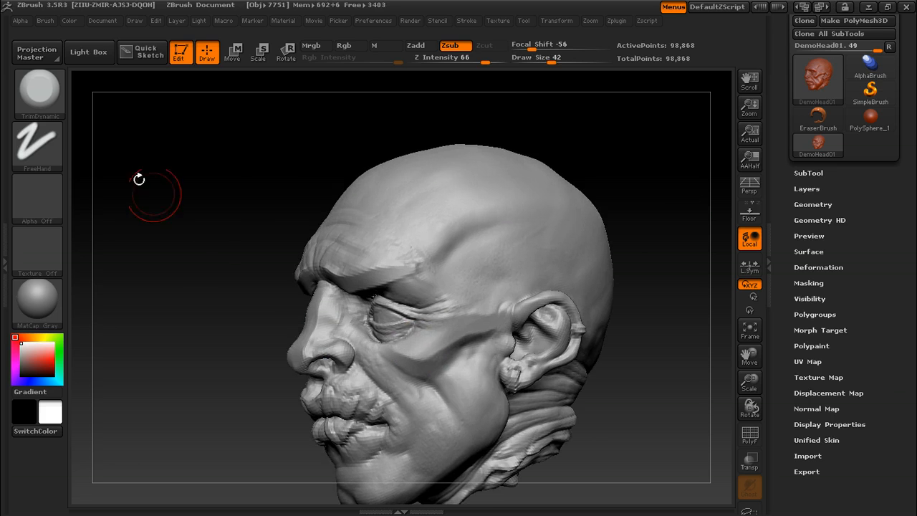
Switch the sculpting brush to TrimDynamicTrails.
{"action": "key", "text": "b"}
{"action": "key", "text": "t"}
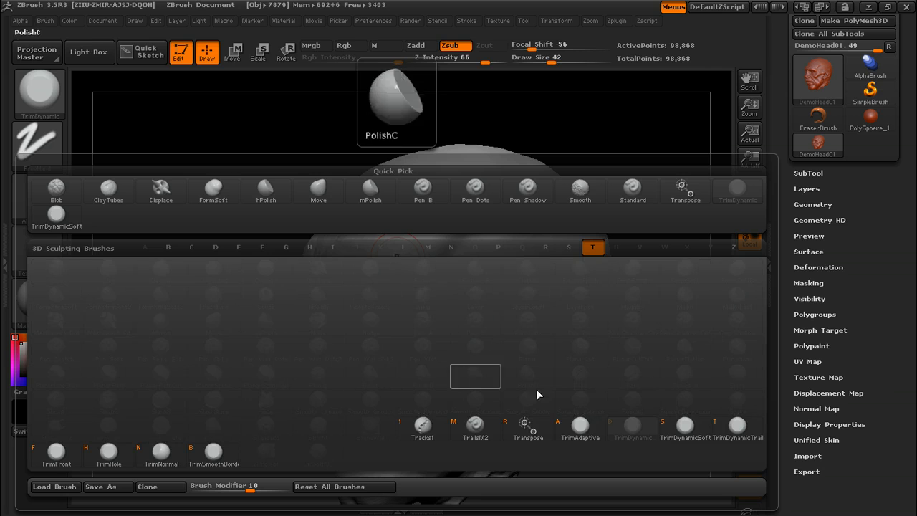
{"action": "left_click", "coordinate": [736, 427]}
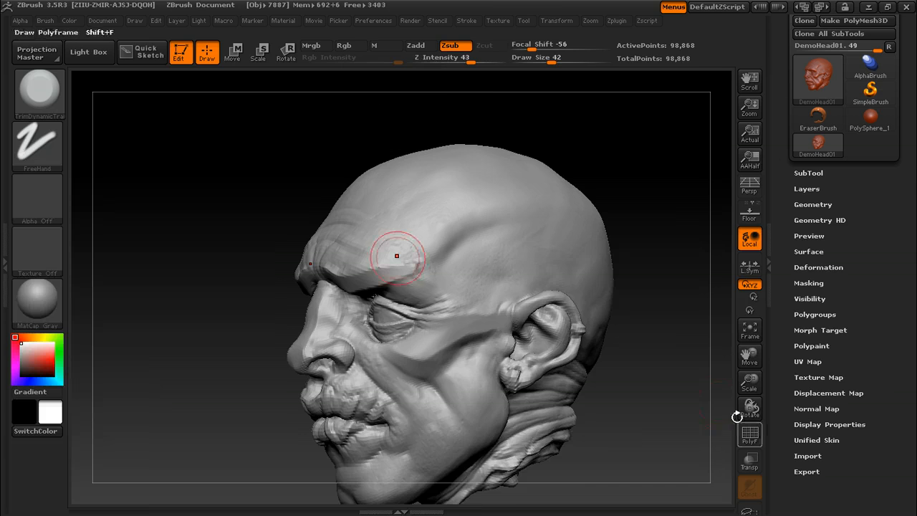
Dock the Brush palette beside the canvas in place of the Tool palette tray and expand its Modifiers settings.
{"action": "left_click", "coordinate": [5, 236]}
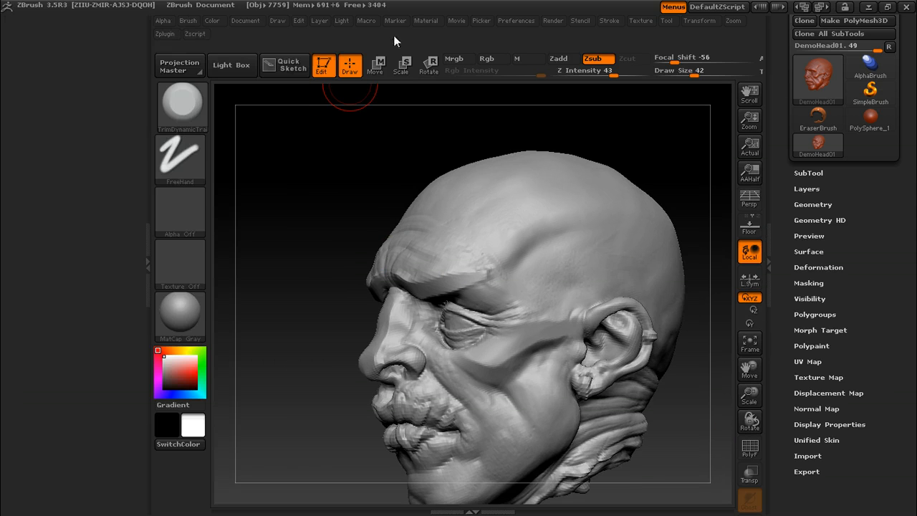
{"action": "left_click", "coordinate": [188, 22]}
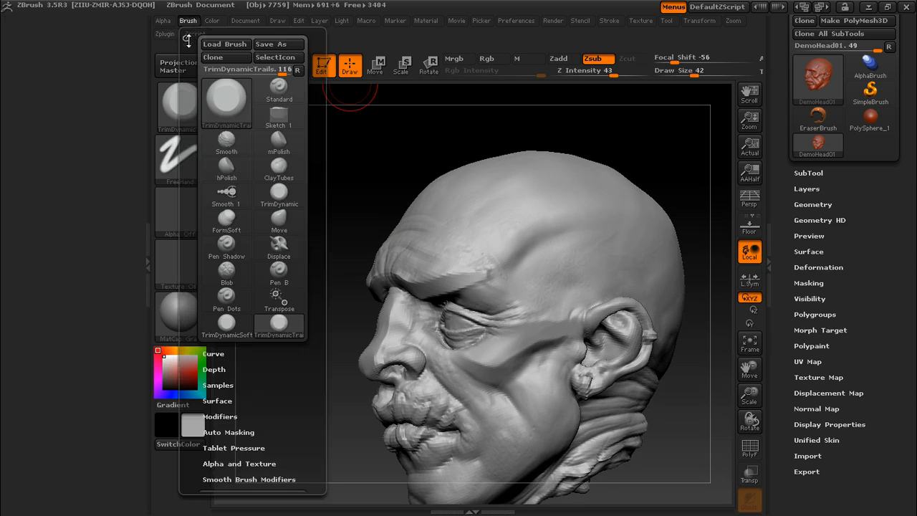
{"action": "left_click", "coordinate": [151, 36]}
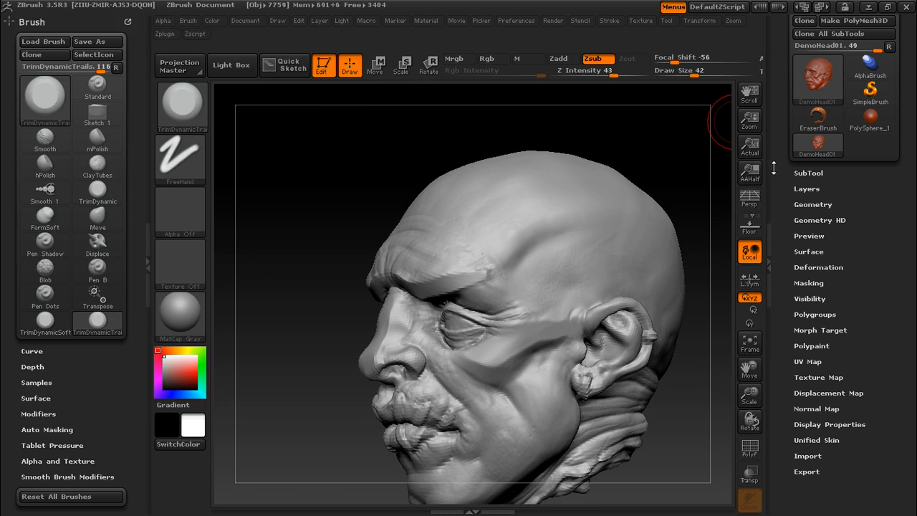
{"action": "left_click", "coordinate": [773, 217]}
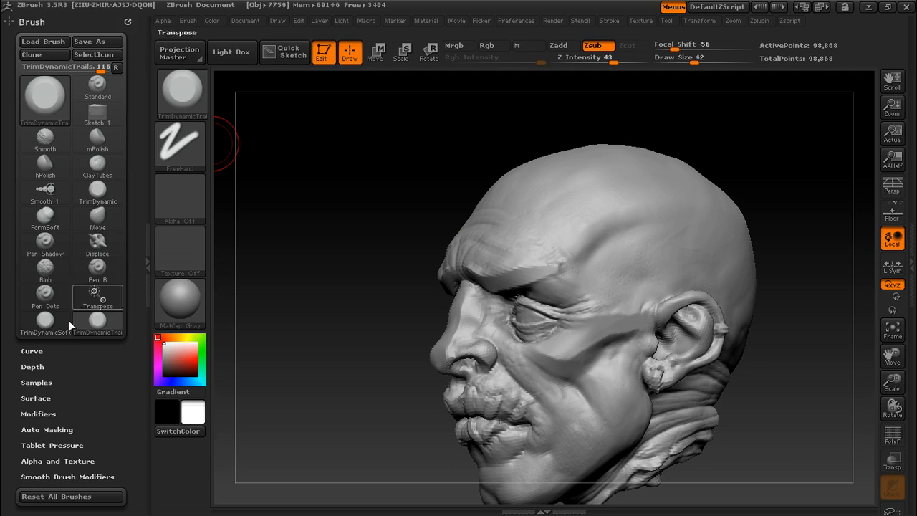
{"action": "left_click_drag", "start_coordinate": [12, 397], "coordinate": [11, 362]}
{"action": "left_click", "coordinate": [37, 378]}
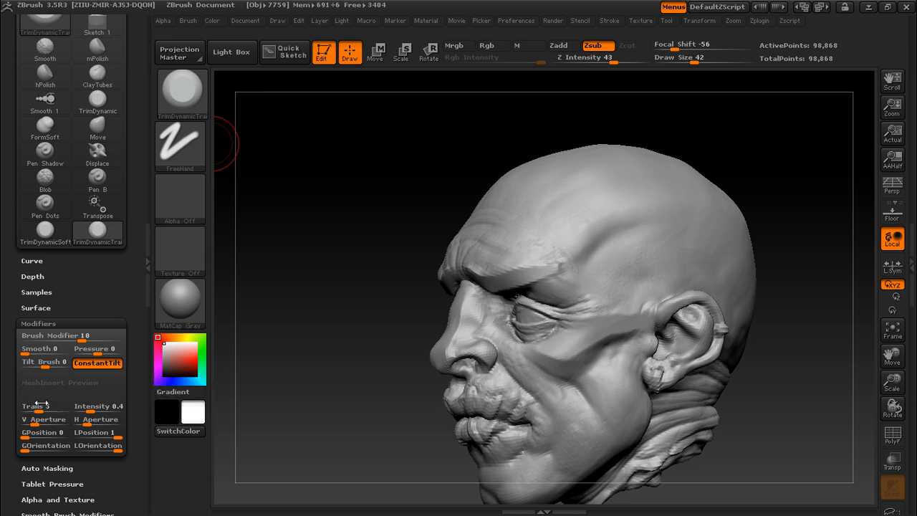
Flatten the temple above the ear into a broad plane with TrimDynamicTrails at Draw Size 58, raising Z Intensity to 64.
{"action": "key", "text": "ctrl"}
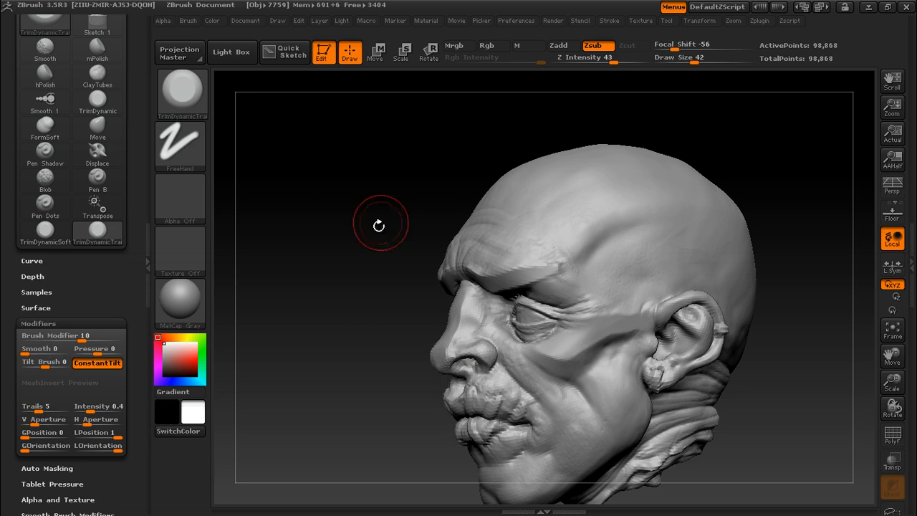
{"action": "left_click_drag", "start_coordinate": [379, 219], "coordinate": [441, 218]}
{"action": "left_click_drag", "start_coordinate": [717, 212], "coordinate": [644, 215]}
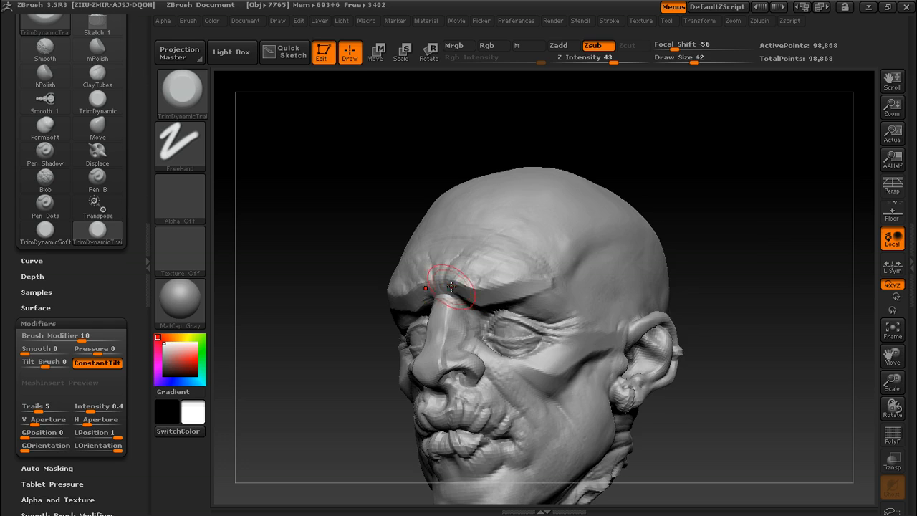
{"action": "left_click_drag", "start_coordinate": [725, 223], "coordinate": [662, 231]}
{"action": "key", "text": "bracketright"}
{"action": "left_click_drag", "start_coordinate": [516, 284], "coordinate": [615, 245]}
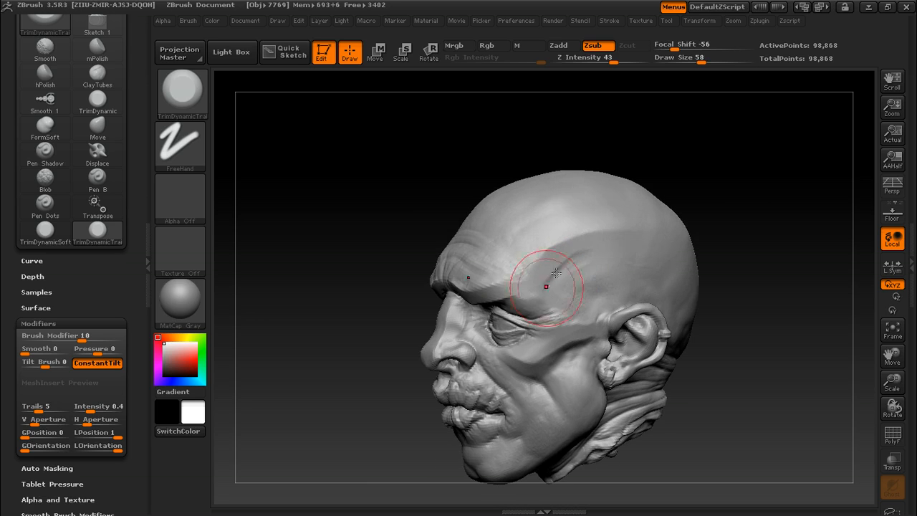
{"action": "left_click_drag", "start_coordinate": [613, 62], "coordinate": [626, 62]}
{"action": "left_click_drag", "start_coordinate": [547, 273], "coordinate": [567, 265]}
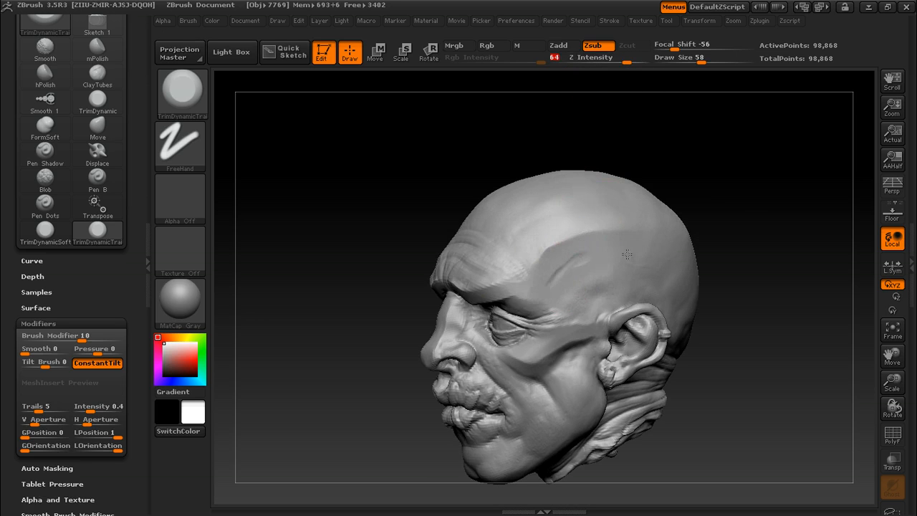
Smooth the lips and mouth area at Draw Size 30, and trim above the upper lip with TrimDynamicTrails at Draw Size 42.
{"action": "left_click_drag", "start_coordinate": [760, 235], "coordinate": [798, 240]}
{"action": "key", "text": "s"}
{"action": "left_click_drag", "start_coordinate": [504, 299], "coordinate": [496, 299]}
{"action": "left_click_drag", "start_coordinate": [501, 303], "coordinate": [550, 318]}
{"action": "mouse_move", "coordinate": [628, 272]}
{"action": "left_mouse_down"}
{"action": "mouse_move", "coordinate": [668, 246]}
{"action": "mouse_move", "coordinate": [686, 266]}
{"action": "left_mouse_up"}
{"action": "left_click_drag", "start_coordinate": [594, 278], "coordinate": [634, 287]}
{"action": "mouse_move", "coordinate": [475, 316]}
{"action": "left_mouse_down", "text": "shift"}
{"action": "mouse_move", "coordinate": [435, 351]}
{"action": "mouse_move", "coordinate": [474, 355]}
{"action": "left_mouse_up", "text": "shift"}
{"action": "left_click_drag", "start_coordinate": [596, 319], "coordinate": [629, 300]}
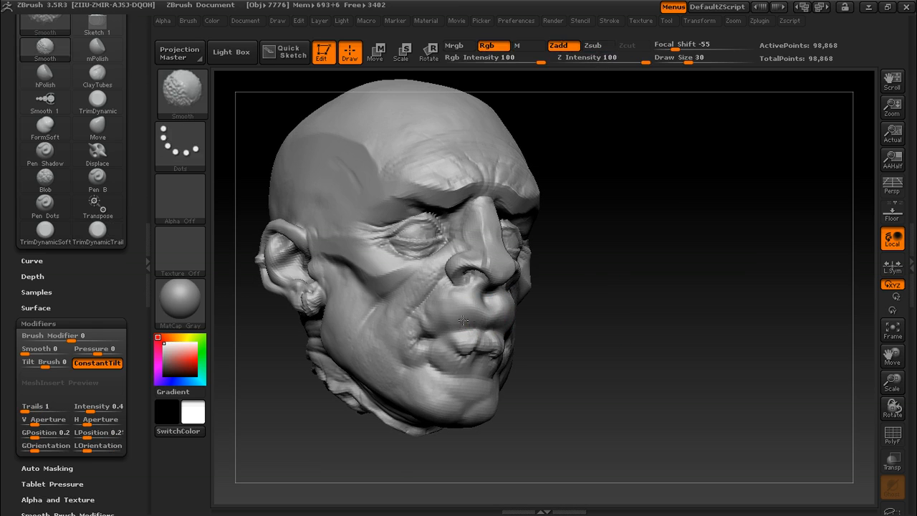
{"action": "mouse_move", "coordinate": [432, 331]}
{"action": "left_mouse_down", "text": "shift"}
{"action": "mouse_move", "coordinate": [497, 315]}
{"action": "mouse_move", "coordinate": [438, 330]}
{"action": "left_mouse_up", "text": "shift"}
{"action": "key", "text": "s"}
{"action": "left_click", "coordinate": [468, 318]}
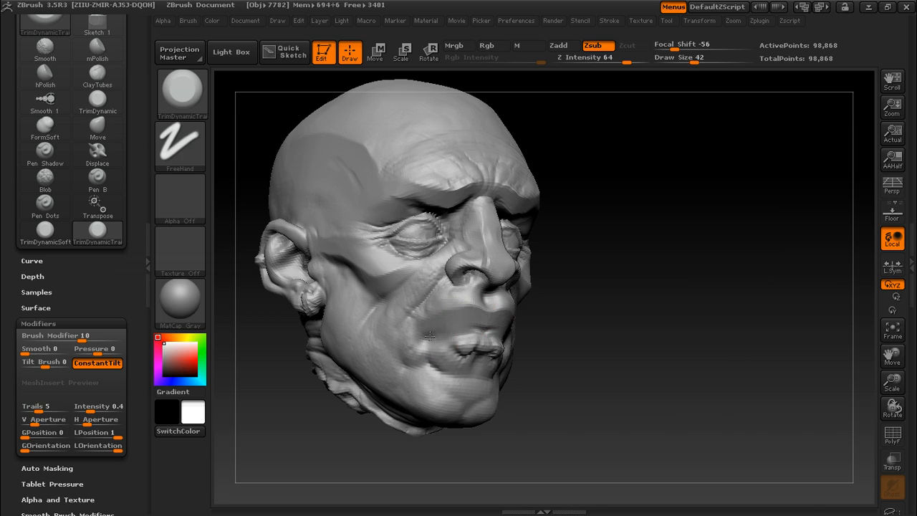
Switch to TrimDynamic and flatten the upper and lower lips into planes at Draw Size 29, smoothing the lower lip area.
{"action": "key", "text": "b"}
{"action": "key", "text": "t"}
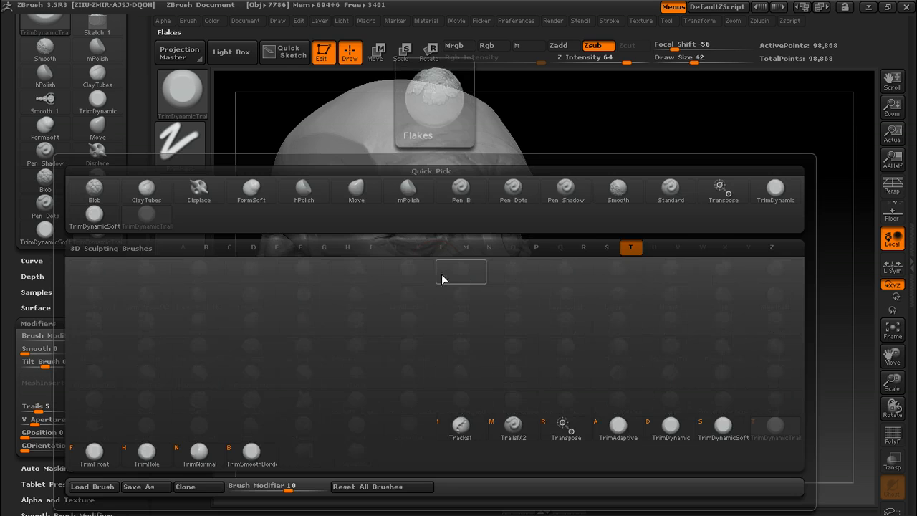
{"action": "left_click", "coordinate": [670, 428]}
{"action": "left_click_drag", "start_coordinate": [448, 326], "coordinate": [488, 319]}
{"action": "left_click_drag", "start_coordinate": [623, 329], "coordinate": [519, 344]}
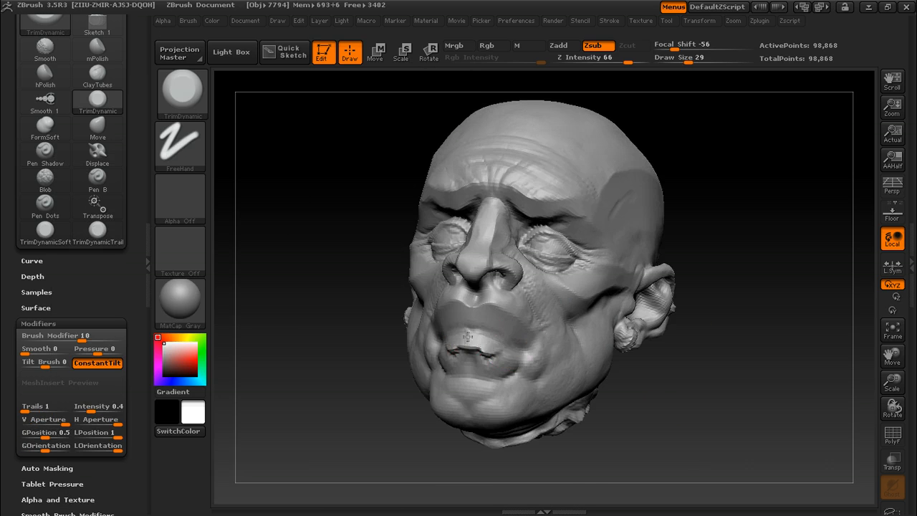
{"action": "left_click_drag", "start_coordinate": [631, 325], "coordinate": [555, 351]}
{"action": "key", "text": "]"}
{"action": "left_click_drag", "start_coordinate": [475, 356], "coordinate": [516, 371], "text": "shift"}
{"action": "key", "text": "["}
{"action": "left_click_drag", "start_coordinate": [436, 354], "coordinate": [491, 339]}
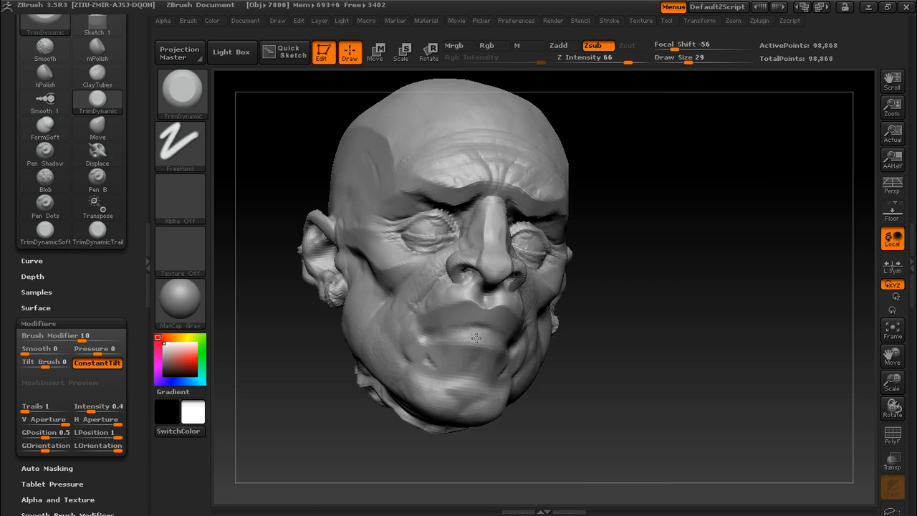
Cut flat planes into the chin and the side of the jaw with TrimDynamic at Draw Size 44.
{"action": "mouse_move", "coordinate": [584, 366]}
{"action": "left_mouse_down"}
{"action": "mouse_move", "coordinate": [595, 368]}
{"action": "mouse_move", "coordinate": [458, 378]}
{"action": "mouse_move", "coordinate": [553, 361]}
{"action": "left_mouse_up"}
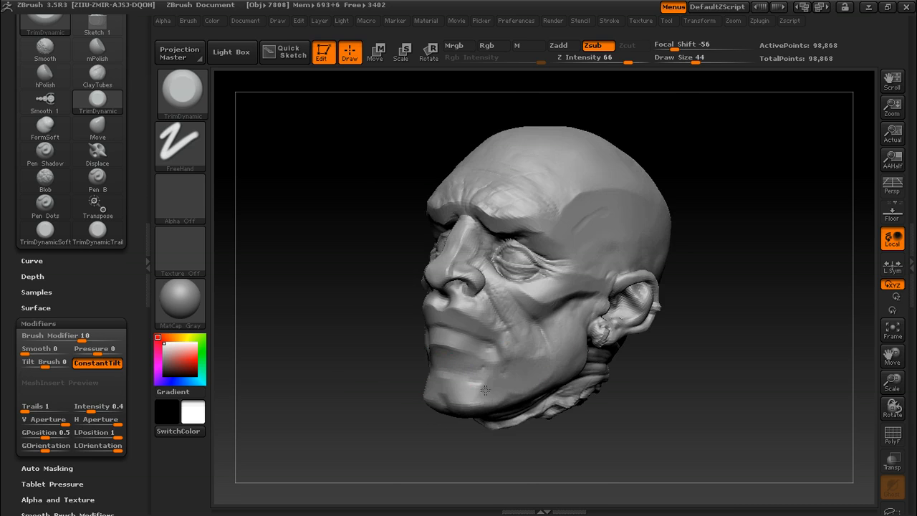
{"action": "left_click_drag", "start_coordinate": [380, 389], "coordinate": [472, 379]}
{"action": "mouse_move", "coordinate": [552, 396]}
{"action": "left_mouse_down"}
{"action": "mouse_move", "coordinate": [498, 361]}
{"action": "mouse_move", "coordinate": [523, 397]}
{"action": "left_mouse_up"}
{"action": "left_click_drag", "start_coordinate": [605, 331], "coordinate": [645, 326]}
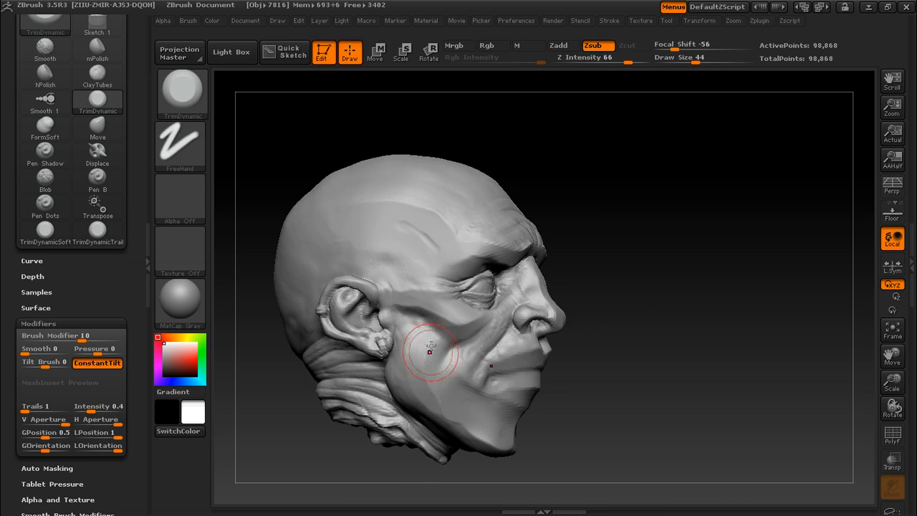
{"action": "left_click_drag", "start_coordinate": [528, 382], "coordinate": [509, 319]}
Refine the planes around the mouth and the front of the chin with TrimDynamic at Draw Size 34.
{"action": "key", "text": "bracketleft"}
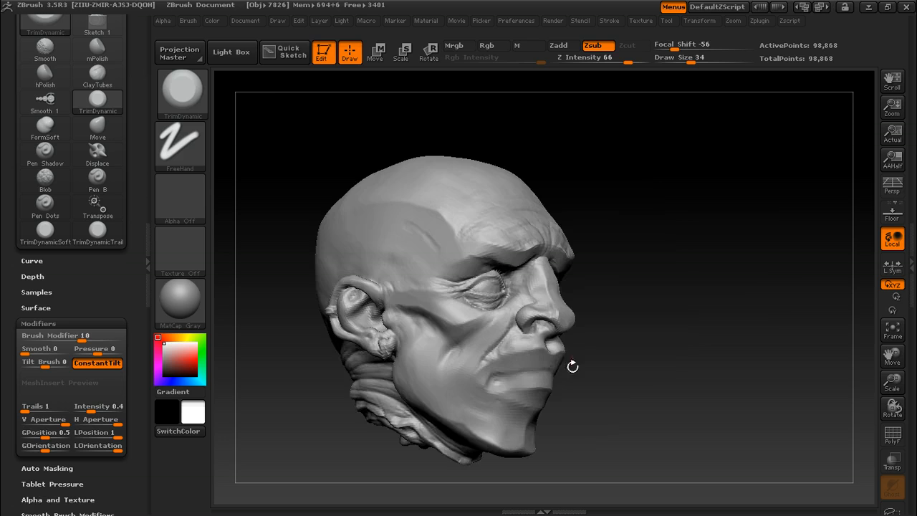
{"action": "left_click_drag", "start_coordinate": [565, 368], "coordinate": [533, 376]}
{"action": "left_click_drag", "start_coordinate": [767, 334], "coordinate": [451, 386]}
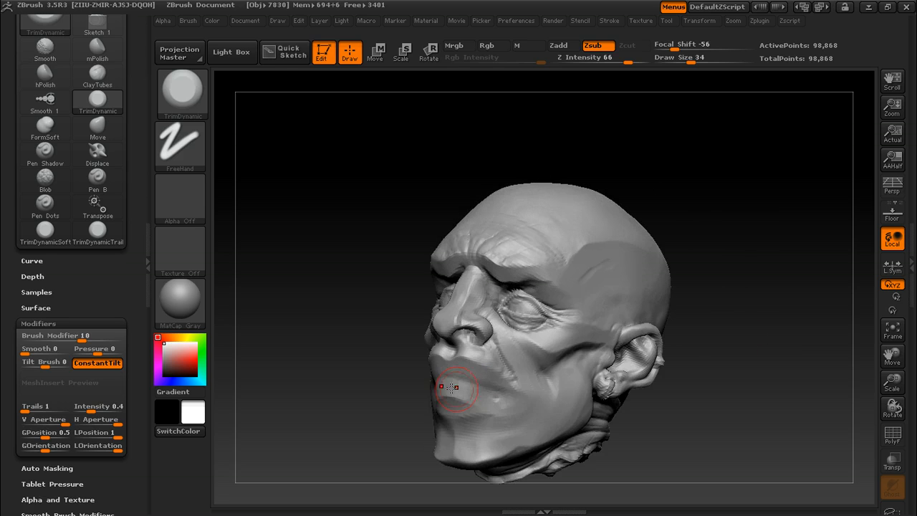
{"action": "left_click_drag", "start_coordinate": [408, 466], "coordinate": [454, 449]}
Sharpen the jawline and trim the underside of the chin with TrimDynamic at Draw Size 59, smoothing the underside at Draw Size 48.
{"action": "mouse_move", "coordinate": [565, 387]}
{"action": "left_mouse_down"}
{"action": "mouse_move", "coordinate": [617, 340]}
{"action": "mouse_move", "coordinate": [614, 327]}
{"action": "mouse_move", "coordinate": [382, 358]}
{"action": "left_mouse_up"}
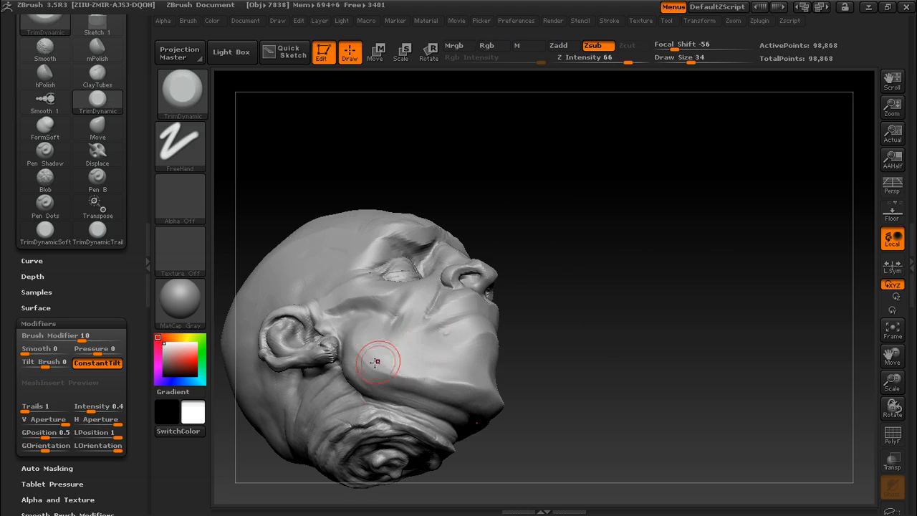
{"action": "mouse_move", "coordinate": [453, 399]}
{"action": "left_mouse_down"}
{"action": "mouse_move", "coordinate": [409, 386]}
{"action": "mouse_move", "coordinate": [440, 384]}
{"action": "mouse_move", "coordinate": [469, 402]}
{"action": "mouse_move", "coordinate": [525, 312]}
{"action": "mouse_move", "coordinate": [368, 358]}
{"action": "left_mouse_up"}
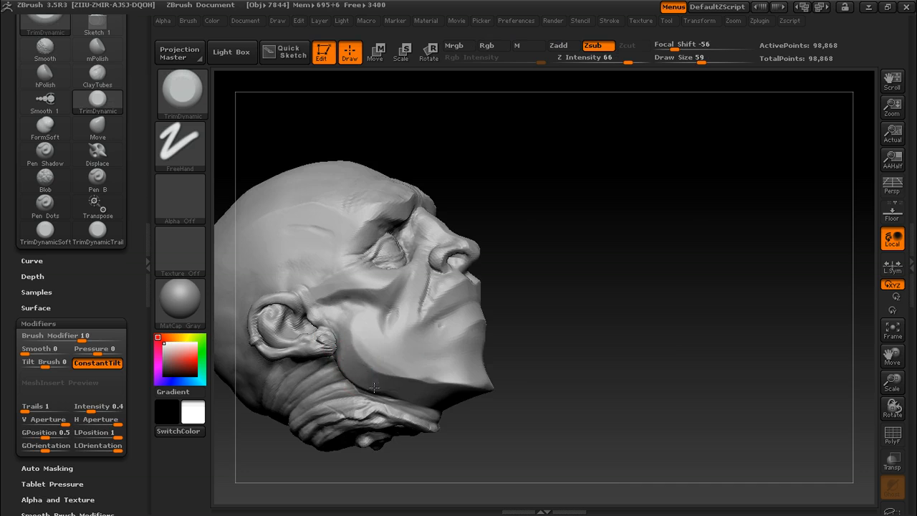
{"action": "left_click_drag", "start_coordinate": [536, 379], "coordinate": [420, 351]}
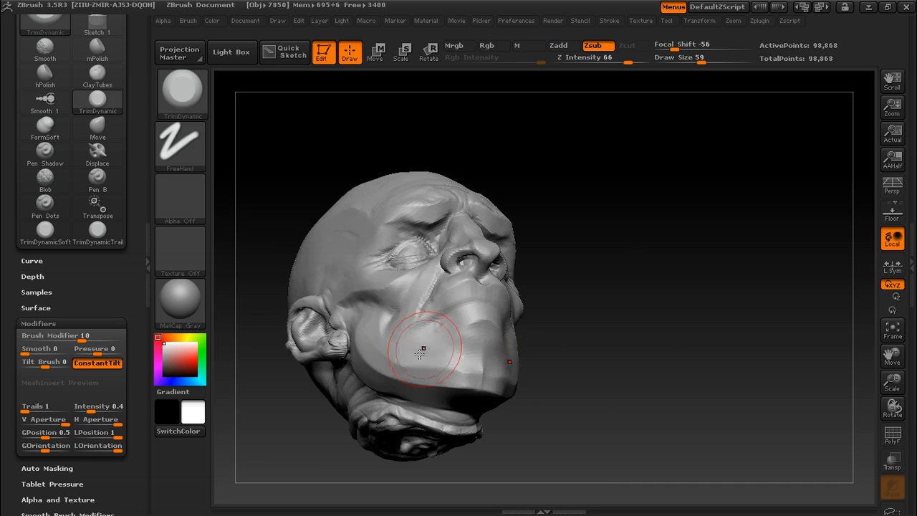
{"action": "left_click_drag", "start_coordinate": [513, 377], "coordinate": [466, 379]}
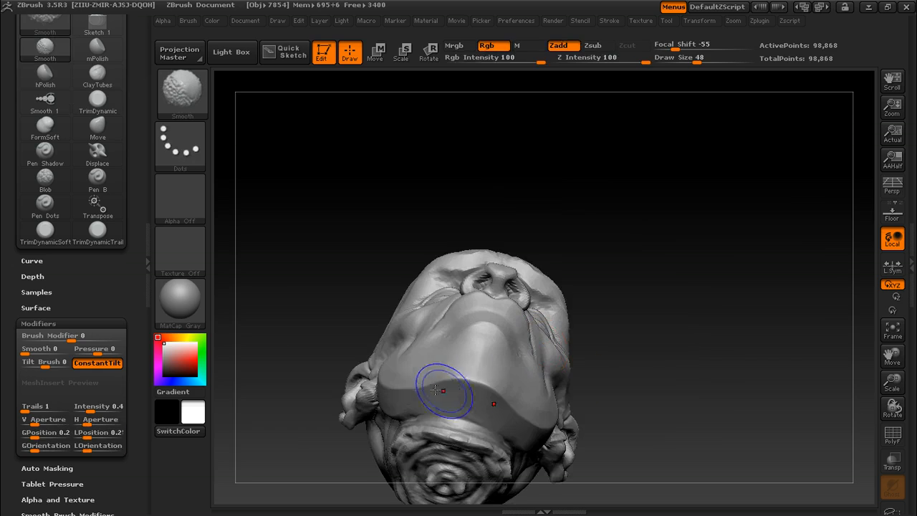
{"action": "left_click_drag", "start_coordinate": [644, 372], "coordinate": [462, 386]}
{"action": "left_click_drag", "start_coordinate": [502, 410], "coordinate": [569, 402]}
{"action": "left_click_drag", "start_coordinate": [749, 314], "coordinate": [823, 304]}
{"action": "left_click_drag", "start_coordinate": [647, 299], "coordinate": [598, 281]}
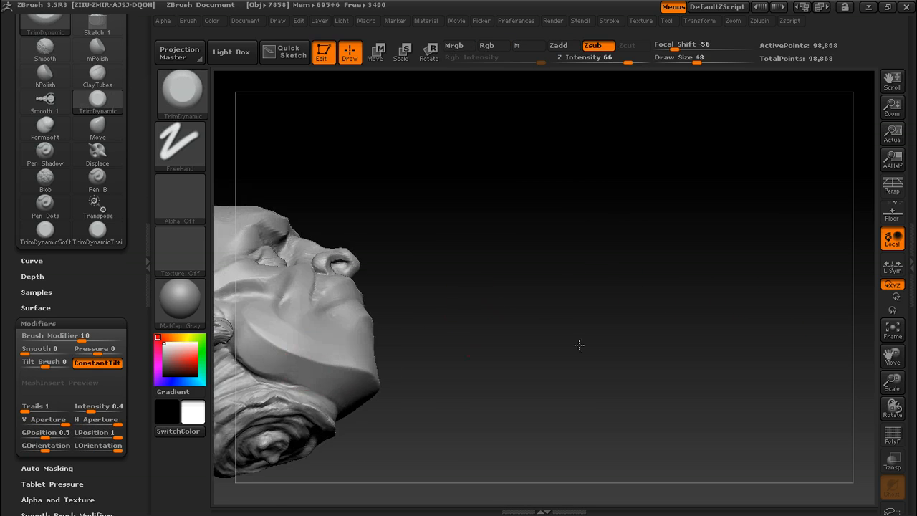
Trim the neck folds and flatten the base of the neck with TrimDynamic, reducing the Draw Size to 39 and smoothing the neck.
{"action": "left_click_drag", "start_coordinate": [476, 329], "coordinate": [360, 347]}
{"action": "left_click_drag", "start_coordinate": [539, 343], "coordinate": [609, 297]}
{"action": "left_click_drag", "start_coordinate": [557, 397], "coordinate": [501, 306]}
{"action": "mouse_move", "coordinate": [412, 348]}
{"action": "left_mouse_down"}
{"action": "mouse_move", "coordinate": [429, 372]}
{"action": "mouse_move", "coordinate": [437, 368]}
{"action": "left_mouse_up"}
{"action": "left_click_drag", "start_coordinate": [402, 336], "coordinate": [431, 387]}
{"action": "mouse_move", "coordinate": [544, 320]}
{"action": "left_mouse_down"}
{"action": "mouse_move", "coordinate": [430, 340]}
{"action": "mouse_move", "coordinate": [383, 366]}
{"action": "mouse_move", "coordinate": [459, 348]}
{"action": "left_mouse_up"}
{"action": "left_click_drag", "start_coordinate": [541, 372], "coordinate": [445, 387]}
{"action": "mouse_move", "coordinate": [666, 380]}
{"action": "left_mouse_down"}
{"action": "mouse_move", "coordinate": [648, 379]}
{"action": "mouse_move", "coordinate": [670, 337]}
{"action": "left_mouse_up"}
{"action": "left_click_drag", "start_coordinate": [513, 317], "coordinate": [445, 375], "text": "shift"}
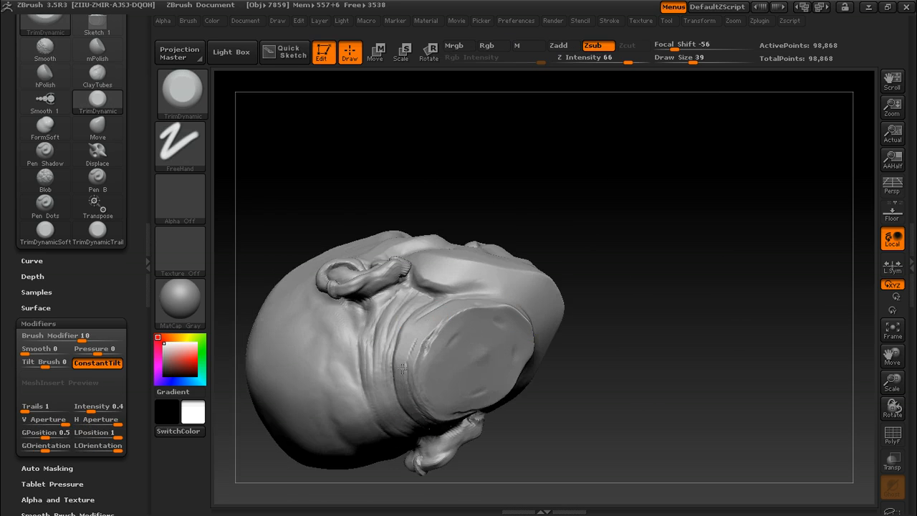
{"action": "mouse_move", "coordinate": [624, 277]}
{"action": "left_mouse_down"}
{"action": "mouse_move", "coordinate": [598, 398]}
{"action": "mouse_move", "coordinate": [675, 375]}
{"action": "mouse_move", "coordinate": [676, 340]}
{"action": "mouse_move", "coordinate": [698, 387]}
{"action": "mouse_move", "coordinate": [730, 290]}
{"action": "mouse_move", "coordinate": [567, 291]}
{"action": "left_mouse_up"}
{"action": "left_click_drag", "start_coordinate": [709, 274], "coordinate": [656, 257]}
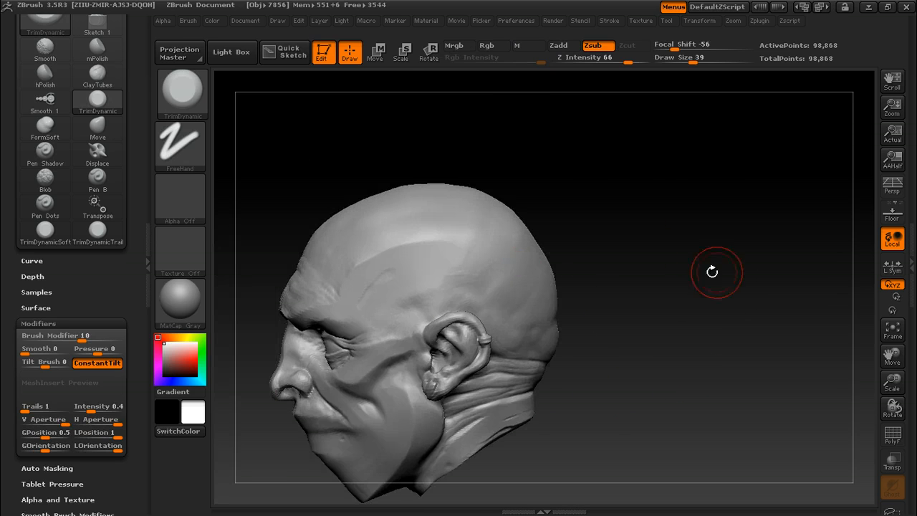
{"action": "key", "text": "b"}
{"action": "key", "text": "t"}
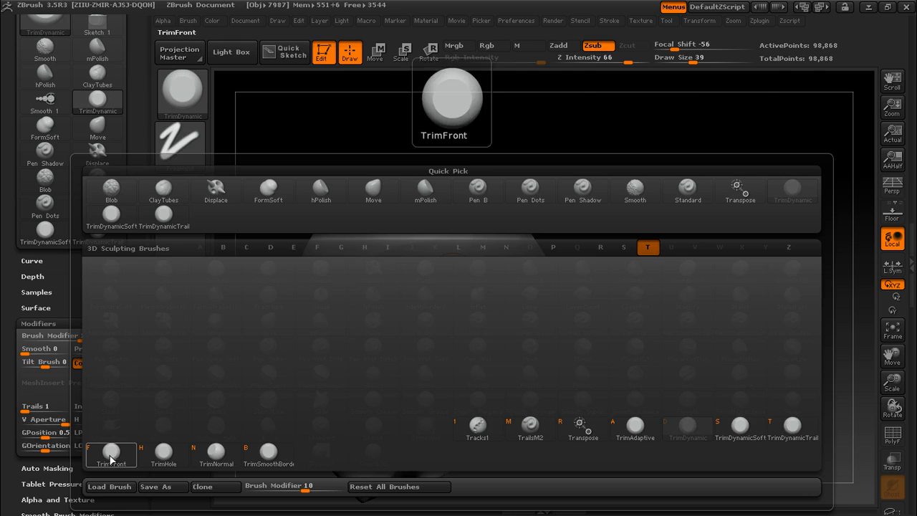
{"action": "key", "text": "ctrl"}
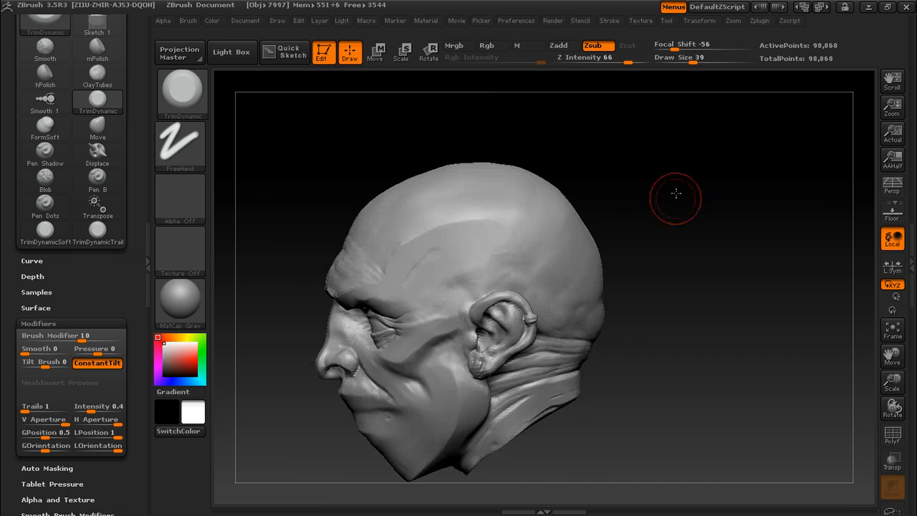
Try a short TrimDynamic stroke on the side of the head, undo it, and set the Draw Size to 44.
{"action": "mouse_move", "coordinate": [676, 194]}
{"action": "left_mouse_down", "text": "alt"}
{"action": "mouse_move", "coordinate": [689, 195]}
{"action": "mouse_move", "coordinate": [652, 231]}
{"action": "mouse_move", "coordinate": [655, 240]}
{"action": "left_mouse_up", "text": "alt"}
{"action": "key", "text": "s"}
{"action": "left_click", "coordinate": [527, 320]}
{"action": "mouse_move", "coordinate": [496, 317]}
{"action": "left_mouse_down"}
{"action": "mouse_move", "coordinate": [485, 333]}
{"action": "mouse_move", "coordinate": [504, 336]}
{"action": "left_mouse_up"}
{"action": "mouse_move", "coordinate": [740, 298]}
{"action": "left_mouse_down"}
{"action": "mouse_move", "coordinate": [783, 316]}
{"action": "mouse_move", "coordinate": [668, 316]}
{"action": "mouse_move", "coordinate": [733, 297]}
{"action": "left_mouse_up"}
{"action": "key", "text": "ctrl+z"}
{"action": "key", "text": "s"}
{"action": "left_click", "coordinate": [671, 299]}
{"action": "left_click_drag", "start_coordinate": [669, 293], "coordinate": [717, 258], "text": "alt"}
{"action": "left_click_drag", "start_coordinate": [546, 233], "coordinate": [499, 218]}
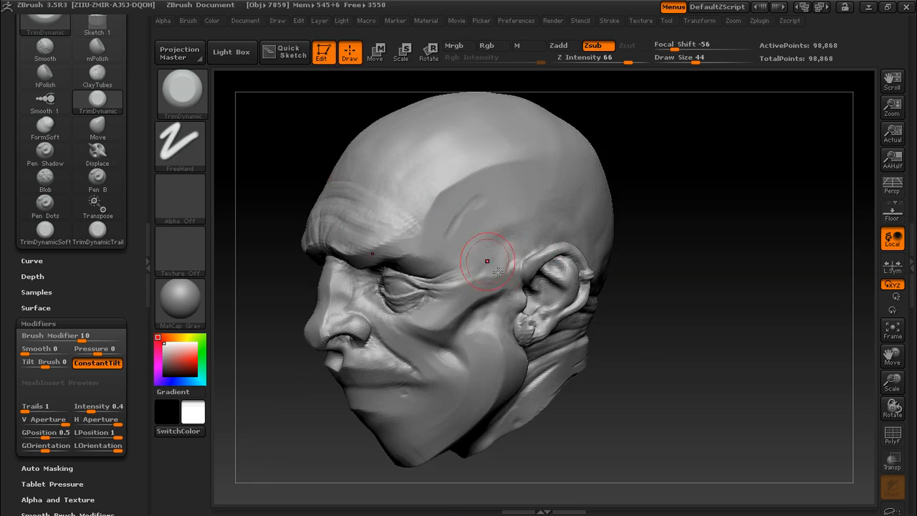
Switch to the TrimHole brush, try a small hole in the temple at Draw Size 22, and undo it.
{"action": "key", "text": "b"}
{"action": "key", "text": "t"}
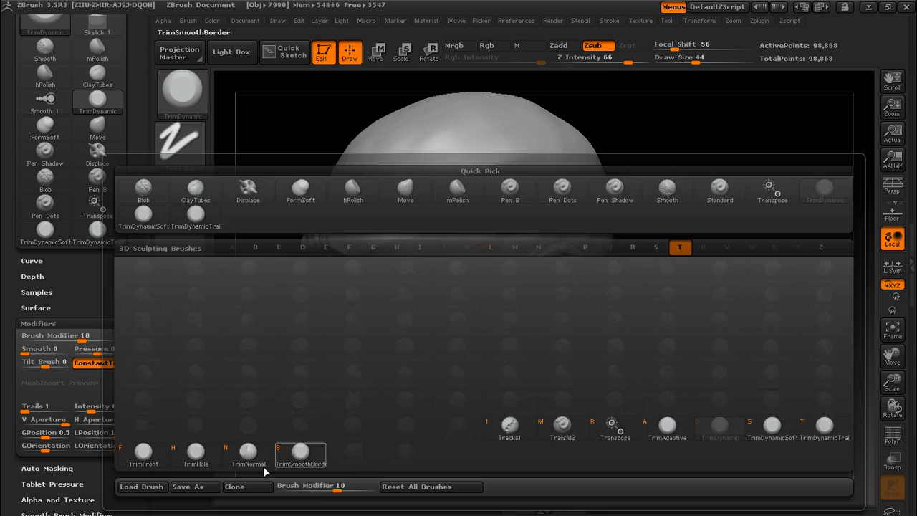
{"action": "left_click", "coordinate": [196, 450]}
{"action": "mouse_move", "coordinate": [647, 234]}
{"action": "left_mouse_down"}
{"action": "mouse_move", "coordinate": [648, 225]}
{"action": "mouse_move", "coordinate": [783, 233]}
{"action": "left_mouse_up"}
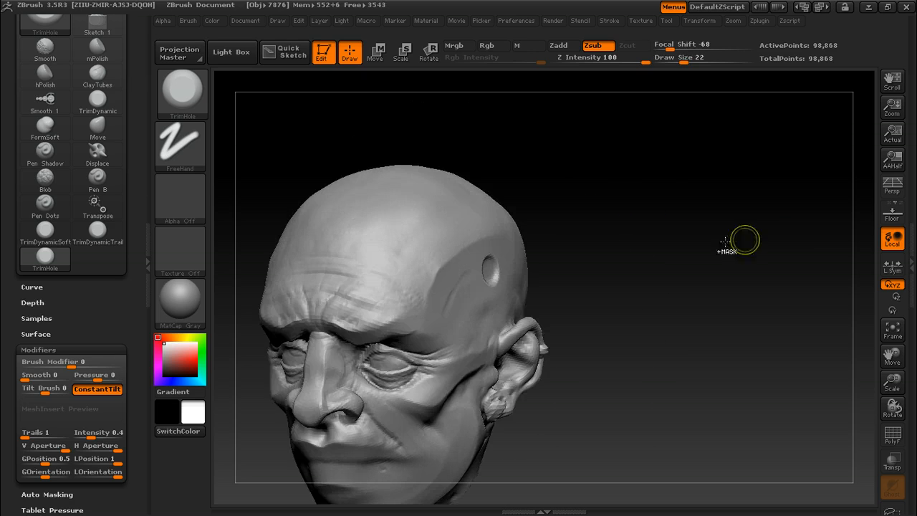
{"action": "key", "text": "ctrl+z"}
Try a larger TrimHole hole in the temple above the ear at Draw Size 41 and undo it.
{"action": "left_click_drag", "start_coordinate": [693, 245], "coordinate": [594, 251]}
{"action": "key", "text": "bracketright"}
{"action": "key", "text": "bracketright"}
{"action": "left_click_drag", "start_coordinate": [490, 278], "coordinate": [489, 282]}
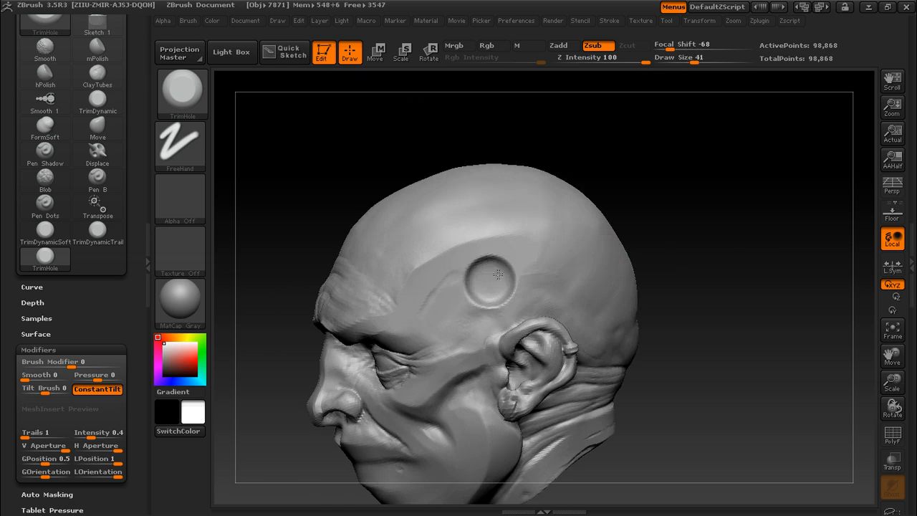
{"action": "left_click_drag", "start_coordinate": [693, 235], "coordinate": [781, 232]}
{"action": "key", "text": "ctrl+z"}
Switch back to the TrimDynamic brush at Draw Size 33 for work on the face.
{"action": "key", "text": "bracketleft"}
{"action": "key", "text": "b"}
{"action": "key", "text": "t"}
{"action": "key", "text": "d"}
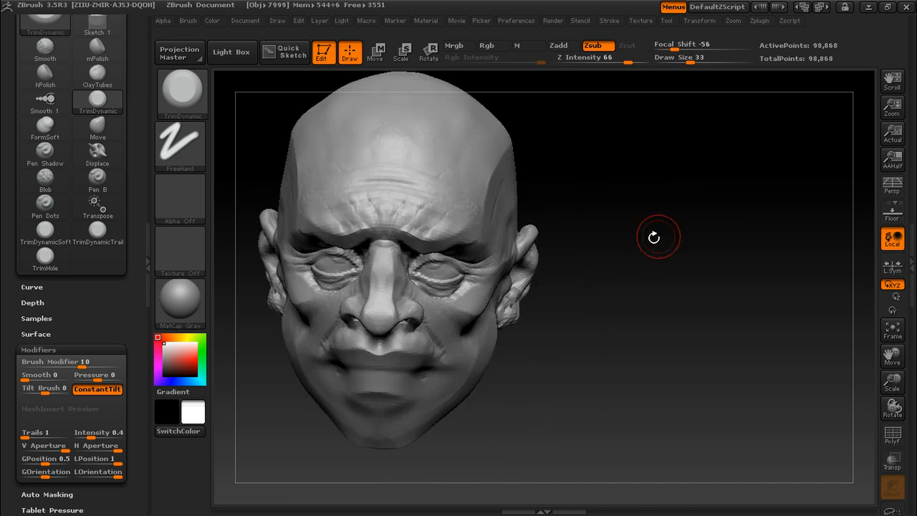
{"action": "left_click_drag", "start_coordinate": [651, 236], "coordinate": [373, 316]}
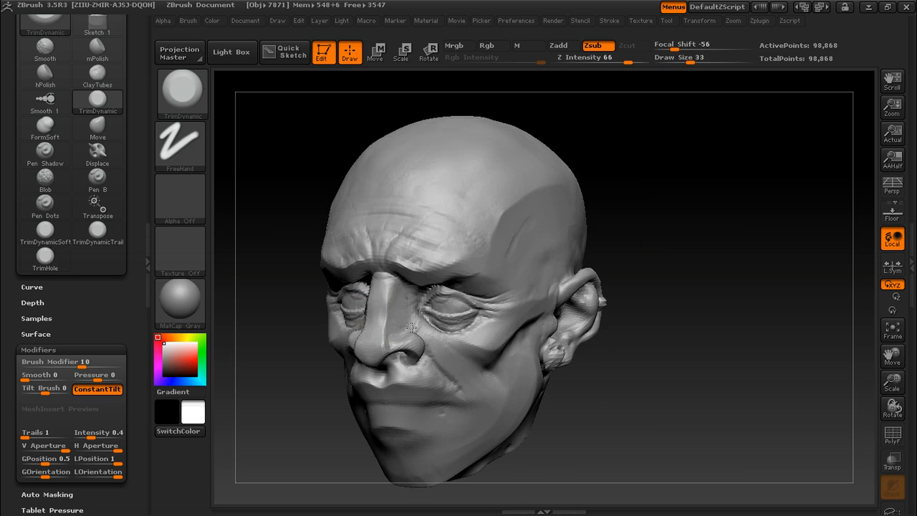
Set the Draw Size to 21 and smooth the detail beneath the eye beside the nose.
{"action": "left_click_drag", "start_coordinate": [670, 291], "coordinate": [698, 275], "text": "alt"}
{"action": "key", "text": "bracketleft"}
{"action": "key", "text": "bracketleft"}
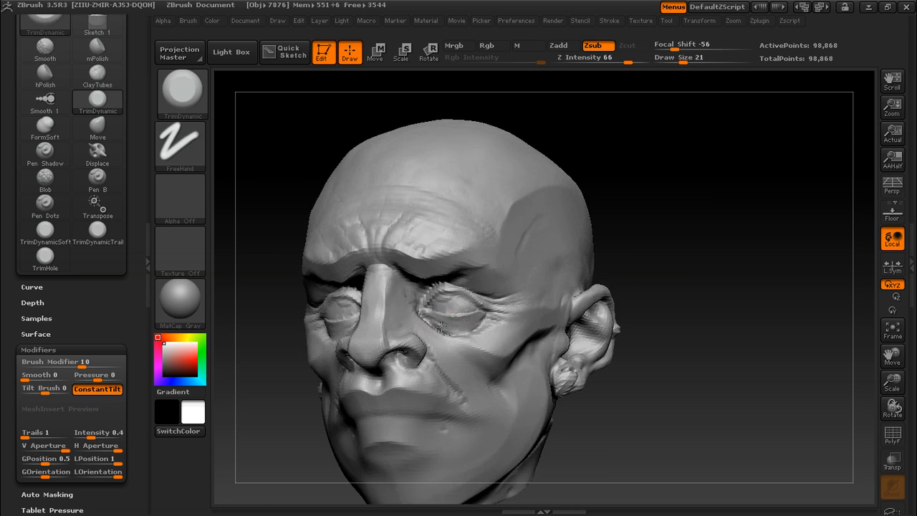
{"action": "mouse_move", "coordinate": [691, 239]}
{"action": "left_mouse_down", "text": "alt"}
{"action": "mouse_move", "coordinate": [712, 258]}
{"action": "mouse_move", "coordinate": [705, 236]}
{"action": "left_mouse_up", "text": "alt"}
{"action": "mouse_move", "coordinate": [421, 296]}
{"action": "left_mouse_down", "text": "shift"}
{"action": "mouse_move", "coordinate": [455, 285]}
{"action": "mouse_move", "coordinate": [436, 307]}
{"action": "left_mouse_up", "text": "shift"}
At Draw Size 35, smooth away the eyelid detail and flatten the eye and upper cheek area with TrimDynamic.
{"action": "left_click_drag", "start_coordinate": [705, 286], "coordinate": [640, 287]}
{"action": "key", "text": "bracketright"}
{"action": "key", "text": "bracketright"}
{"action": "left_click_drag", "start_coordinate": [452, 322], "coordinate": [458, 315]}
{"action": "left_click_drag", "start_coordinate": [787, 253], "coordinate": [782, 278]}
{"action": "mouse_move", "coordinate": [431, 320]}
{"action": "left_mouse_down", "text": "shift"}
{"action": "mouse_move", "coordinate": [442, 325]}
{"action": "mouse_move", "coordinate": [410, 317]}
{"action": "mouse_move", "coordinate": [464, 331]}
{"action": "mouse_move", "coordinate": [507, 317]}
{"action": "mouse_move", "coordinate": [458, 333]}
{"action": "mouse_move", "coordinate": [528, 312]}
{"action": "left_mouse_up", "text": "shift"}
{"action": "left_click_drag", "start_coordinate": [528, 312], "coordinate": [571, 301], "text": "shift"}
{"action": "left_click_drag", "start_coordinate": [781, 300], "coordinate": [637, 276], "text": "alt"}
{"action": "left_click_drag", "start_coordinate": [462, 318], "coordinate": [481, 306], "text": "shift"}
{"action": "left_click_drag", "start_coordinate": [655, 295], "coordinate": [727, 292]}
{"action": "left_click_drag", "start_coordinate": [525, 313], "coordinate": [486, 315]}
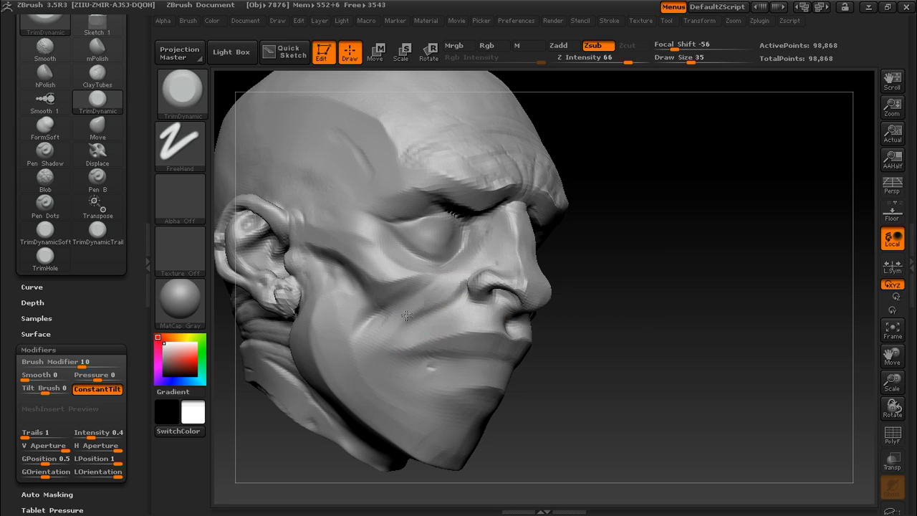
Smooth the chin, jaw and forehead wrinkles at Draw Size 35.
{"action": "mouse_move", "coordinate": [609, 352]}
{"action": "left_mouse_down", "text": "alt"}
{"action": "mouse_move", "coordinate": [620, 320]}
{"action": "mouse_move", "coordinate": [626, 366]}
{"action": "mouse_move", "coordinate": [494, 350]}
{"action": "left_mouse_up", "text": "alt"}
{"action": "left_click_drag", "start_coordinate": [391, 414], "coordinate": [385, 415], "text": "shift"}
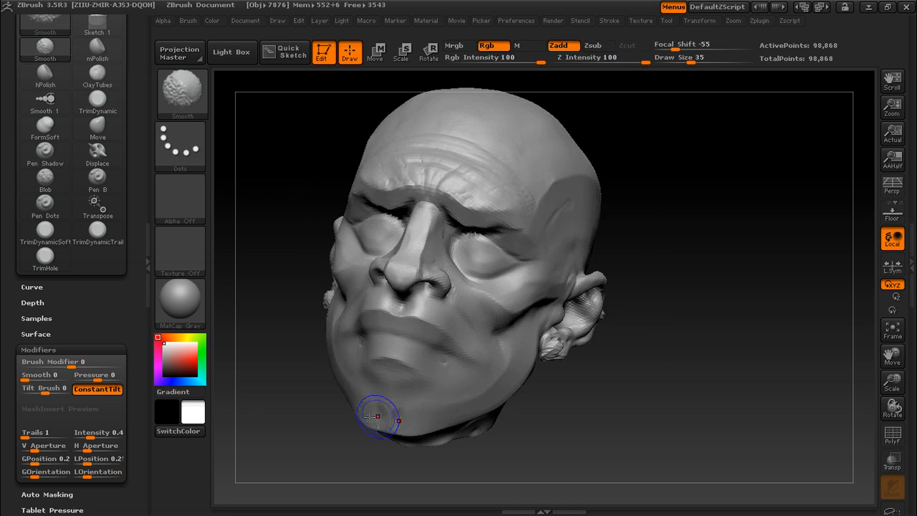
{"action": "left_click_drag", "start_coordinate": [633, 374], "coordinate": [645, 340], "text": "alt"}
{"action": "left_click_drag", "start_coordinate": [644, 340], "coordinate": [640, 382]}
{"action": "left_click_drag", "start_coordinate": [701, 358], "coordinate": [623, 329]}
{"action": "mouse_move", "coordinate": [677, 265]}
{"action": "left_mouse_down", "text": "alt"}
{"action": "mouse_move", "coordinate": [671, 318]}
{"action": "mouse_move", "coordinate": [691, 328]}
{"action": "left_mouse_up", "text": "alt"}
{"action": "left_click_drag", "start_coordinate": [371, 347], "coordinate": [366, 351], "text": "shift"}
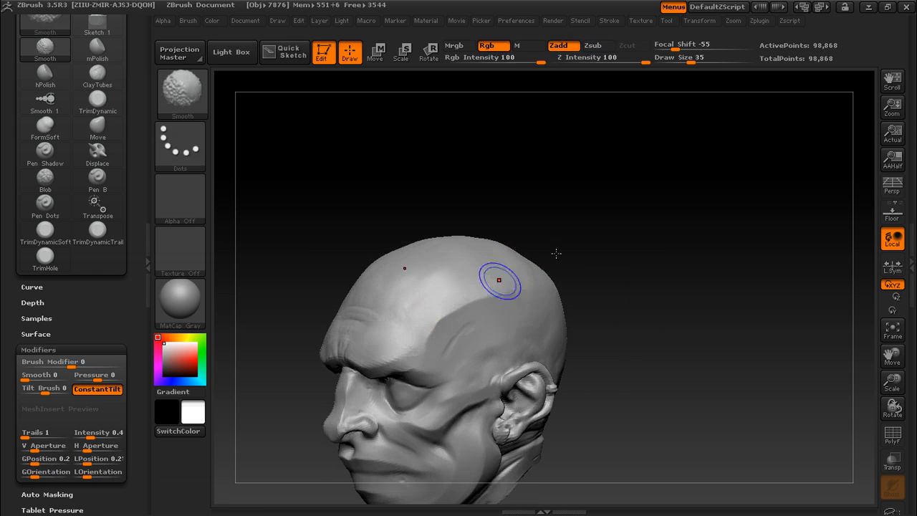
{"action": "left_click_drag", "start_coordinate": [609, 269], "coordinate": [648, 305]}
{"action": "mouse_move", "coordinate": [341, 318]}
{"action": "left_mouse_down", "text": "shift"}
{"action": "mouse_move", "coordinate": [324, 339]}
{"action": "mouse_move", "coordinate": [344, 346]}
{"action": "left_mouse_up", "text": "shift"}
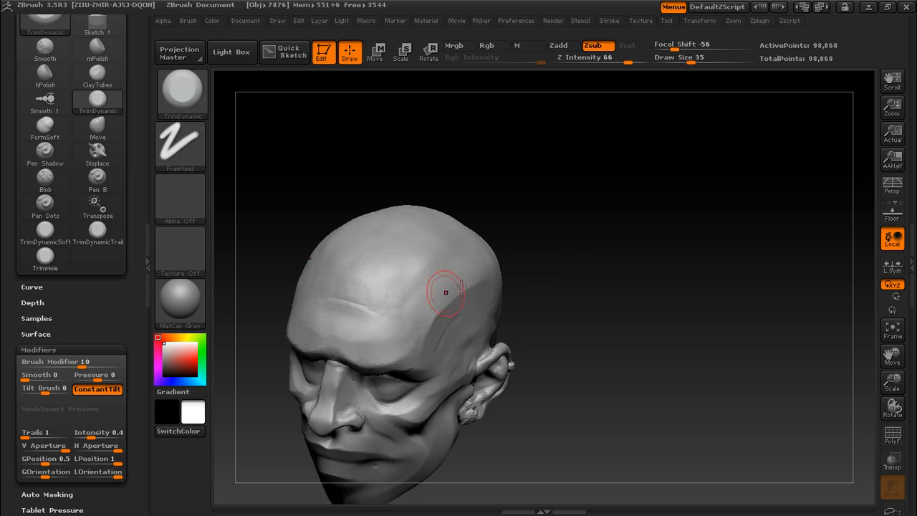
Trim broad vertical planes across the forehead with TrimDynamic at Draw Size 61.
{"action": "left_click_drag", "start_coordinate": [579, 271], "coordinate": [552, 259]}
{"action": "left_click_drag", "start_coordinate": [593, 235], "coordinate": [603, 274], "text": "alt"}
{"action": "key", "text": "bracketright"}
{"action": "key", "text": "bracketright"}
{"action": "left_click_drag", "start_coordinate": [444, 336], "coordinate": [399, 376], "text": "shift"}
{"action": "left_click_drag", "start_coordinate": [580, 273], "coordinate": [605, 304]}
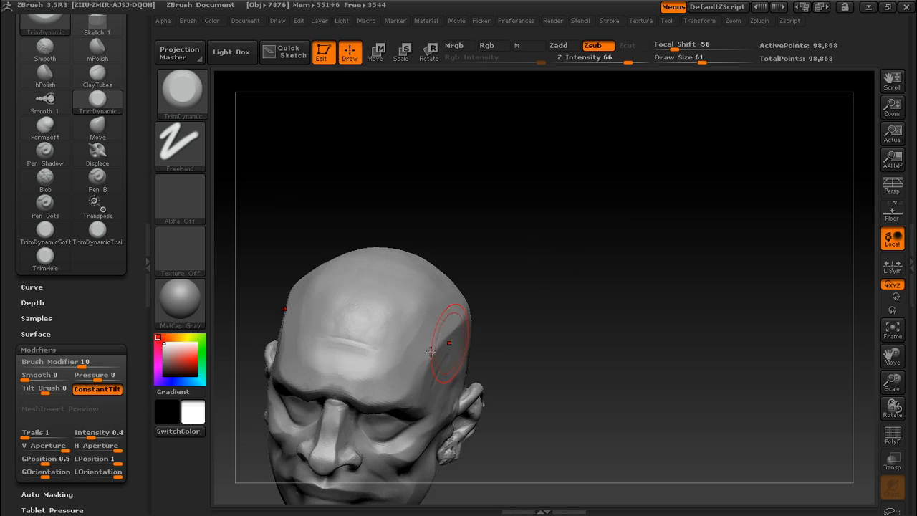
{"action": "left_click_drag", "start_coordinate": [516, 294], "coordinate": [314, 349]}
{"action": "mouse_move", "coordinate": [363, 368]}
{"action": "left_mouse_down"}
{"action": "mouse_move", "coordinate": [325, 288]}
{"action": "mouse_move", "coordinate": [362, 280]}
{"action": "left_mouse_up"}
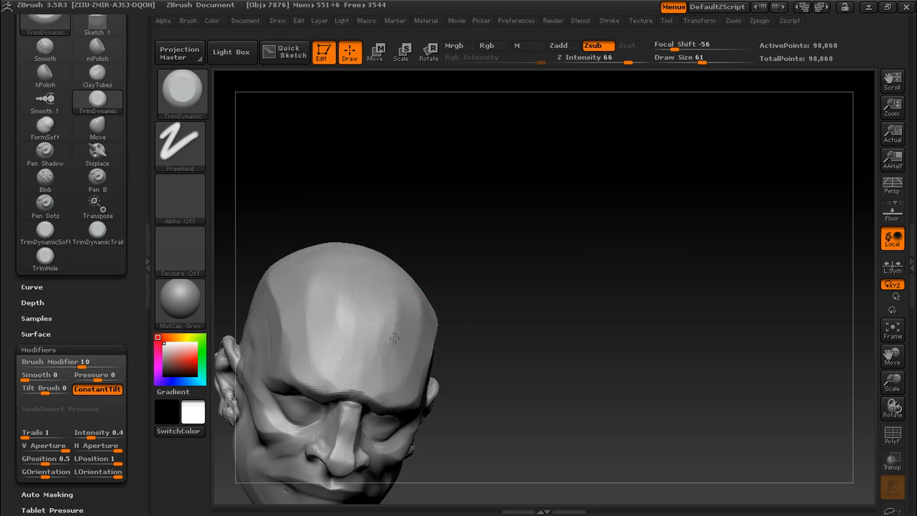
{"action": "left_click_drag", "start_coordinate": [387, 369], "coordinate": [444, 297]}
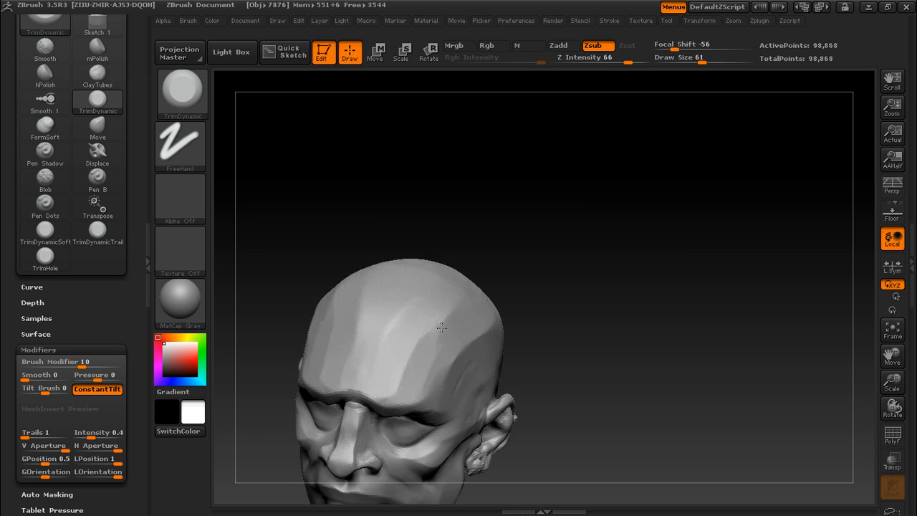
Reduce the Draw Size to 42 and trim the planes between the brow and the side of the nose.
{"action": "left_click_drag", "start_coordinate": [570, 251], "coordinate": [594, 260], "text": "shift"}
{"action": "mouse_move", "coordinate": [604, 315]}
{"action": "left_mouse_down", "text": "alt"}
{"action": "mouse_move", "coordinate": [673, 217]}
{"action": "mouse_move", "coordinate": [636, 233]}
{"action": "left_mouse_up", "text": "alt"}
{"action": "mouse_move", "coordinate": [722, 267]}
{"action": "left_mouse_down", "text": "alt"}
{"action": "mouse_move", "coordinate": [691, 238]}
{"action": "mouse_move", "coordinate": [673, 256]}
{"action": "left_mouse_up", "text": "alt"}
{"action": "left_click_drag", "start_coordinate": [585, 293], "coordinate": [411, 300], "text": "alt"}
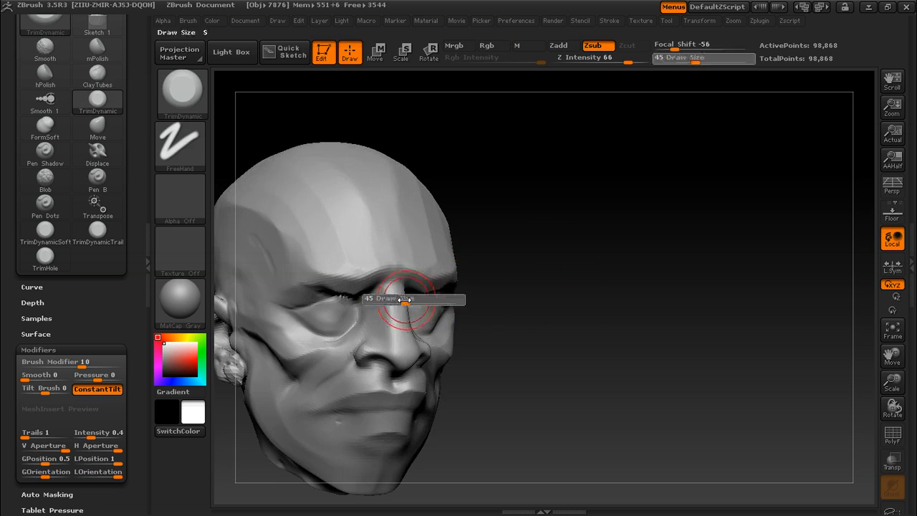
{"action": "left_click_drag", "start_coordinate": [512, 301], "coordinate": [384, 304]}
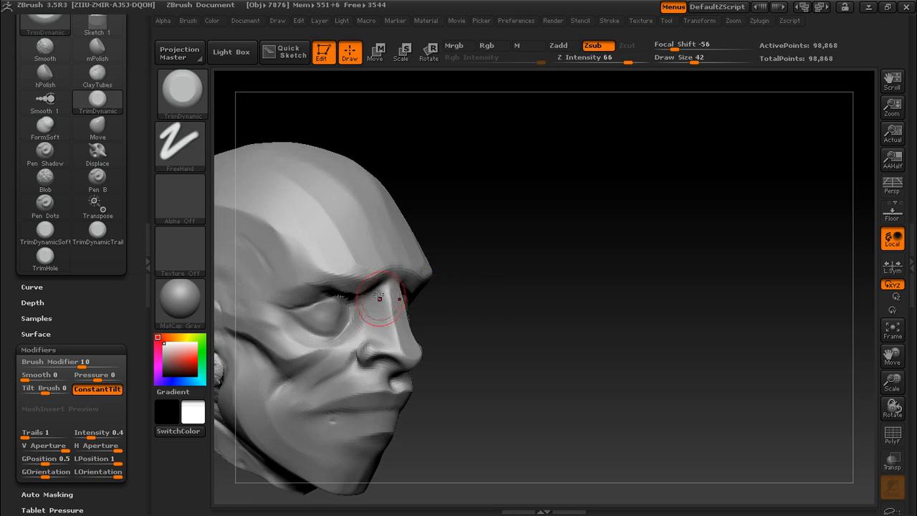
{"action": "left_click_drag", "start_coordinate": [437, 326], "coordinate": [382, 346]}
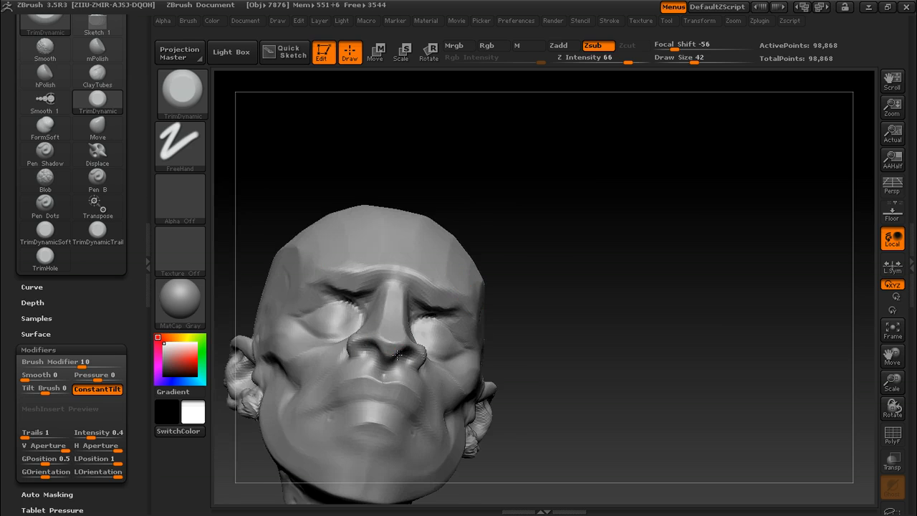
Trim the sides and nostrils of the nose into flat planes, reducing the Draw Size to 27.
{"action": "mouse_move", "coordinate": [588, 313]}
{"action": "left_mouse_down"}
{"action": "mouse_move", "coordinate": [407, 333]}
{"action": "mouse_move", "coordinate": [352, 362]}
{"action": "left_mouse_up"}
{"action": "left_click_drag", "start_coordinate": [500, 322], "coordinate": [566, 326]}
{"action": "left_click_drag", "start_coordinate": [358, 340], "coordinate": [358, 364]}
{"action": "left_click_drag", "start_coordinate": [467, 334], "coordinate": [398, 336]}
{"action": "key", "text": "s"}
{"action": "left_click_drag", "start_coordinate": [373, 346], "coordinate": [366, 346]}
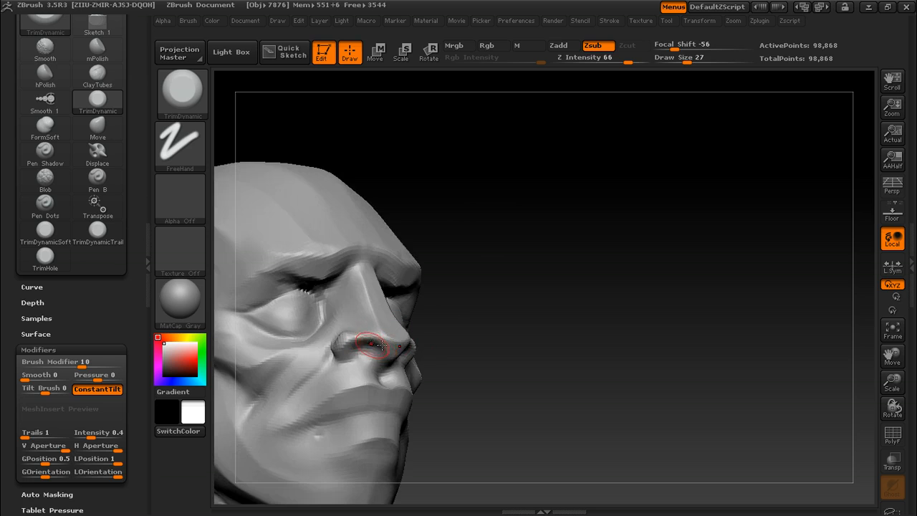
{"action": "left_click_drag", "start_coordinate": [526, 331], "coordinate": [668, 230]}
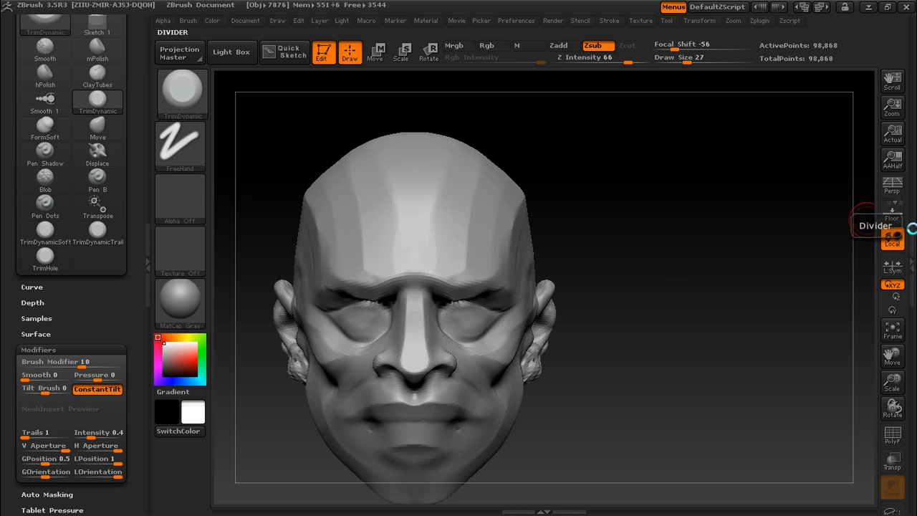
Raise the DemoHead01 mesh's resolution in its Geometry settings and close them again.
{"action": "left_click", "coordinate": [911, 227]}
{"action": "left_click", "coordinate": [812, 206]}
{"action": "left_click", "coordinate": [809, 269]}
{"action": "left_click", "coordinate": [813, 205]}
{"action": "left_click_drag", "start_coordinate": [644, 260], "coordinate": [649, 250]}
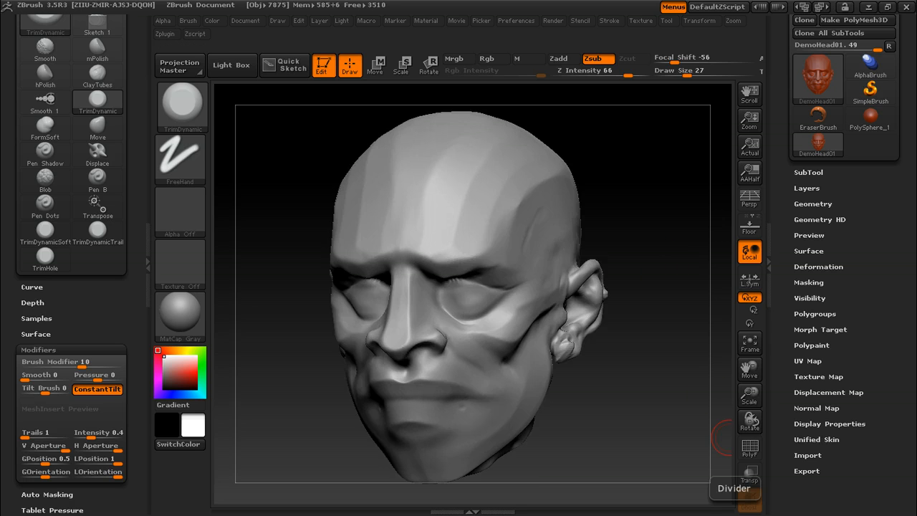
Switch to the hPolish brush and set its Draw Size to 21 for work on the brow.
{"action": "mouse_move", "coordinate": [285, 143]}
{"action": "left_mouse_down"}
{"action": "mouse_move", "coordinate": [303, 141]}
{"action": "mouse_move", "coordinate": [272, 131]}
{"action": "mouse_move", "coordinate": [300, 138]}
{"action": "left_mouse_up"}
{"action": "key", "text": "b"}
{"action": "key", "text": "h"}
{"action": "key", "text": "p"}
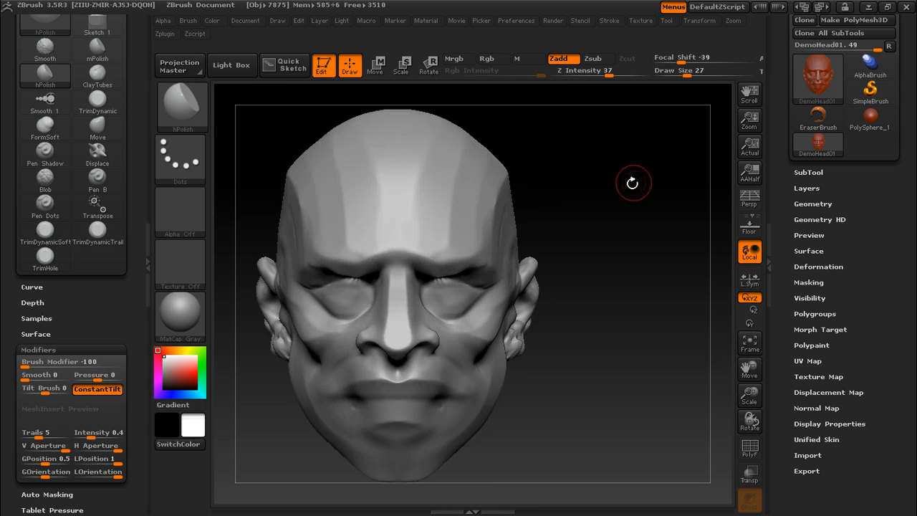
{"action": "left_click_drag", "start_coordinate": [634, 180], "coordinate": [587, 197]}
{"action": "key", "text": "bracketleft"}
{"action": "mouse_move", "coordinate": [660, 175]}
{"action": "left_mouse_down", "text": "alt"}
{"action": "mouse_move", "coordinate": [634, 198]}
{"action": "mouse_move", "coordinate": [670, 177]}
{"action": "left_mouse_up", "text": "alt"}
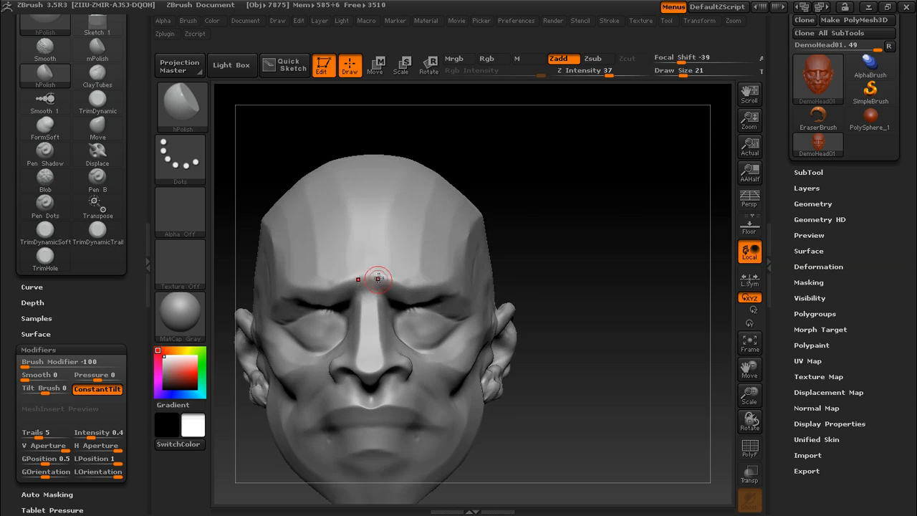
Increase the Draw Size to 33 and polish the brow ridge above the nose with hPolish.
{"action": "mouse_move", "coordinate": [597, 236]}
{"action": "left_mouse_down", "text": "alt"}
{"action": "mouse_move", "coordinate": [613, 224]}
{"action": "mouse_move", "coordinate": [580, 229]}
{"action": "left_mouse_up", "text": "alt"}
{"action": "key", "text": "s"}
{"action": "left_click_drag", "start_coordinate": [411, 262], "coordinate": [419, 262]}
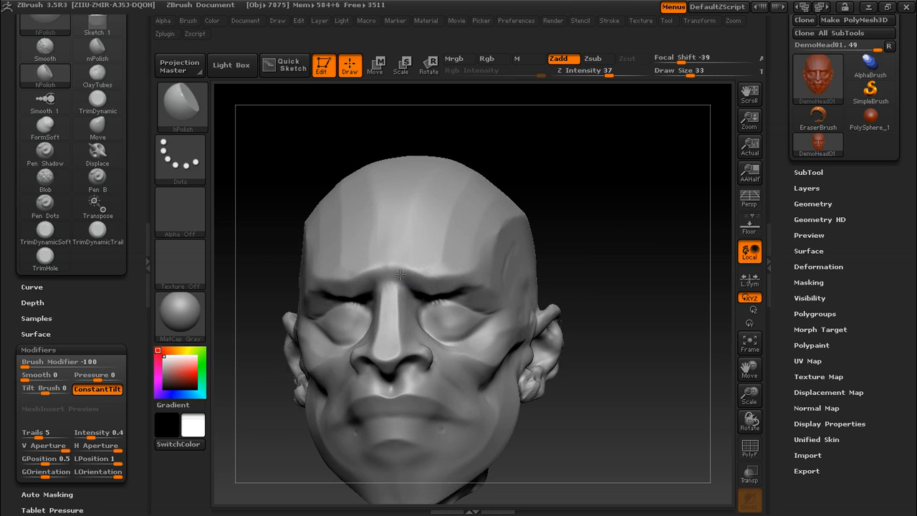
{"action": "left_click_drag", "start_coordinate": [600, 245], "coordinate": [514, 240]}
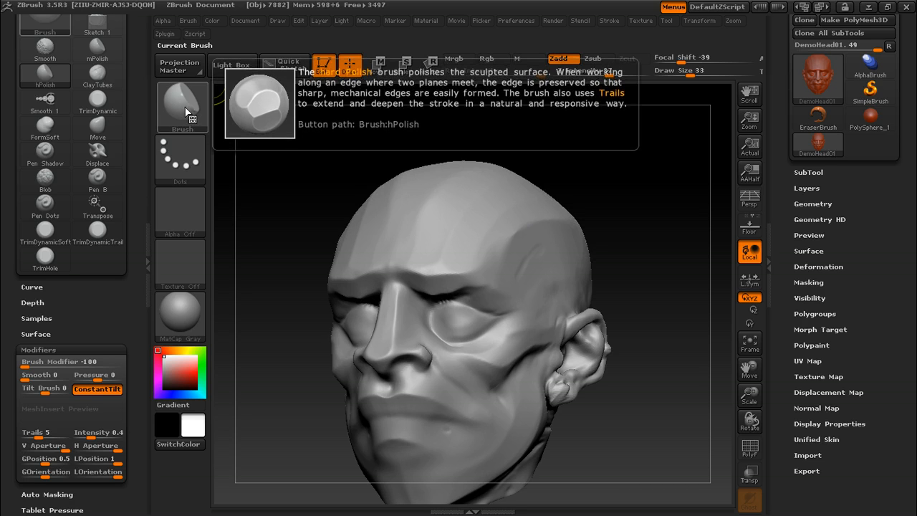
Open the hPolish brush's Samples settings and examine Preserve Edge.
{"action": "left_click", "coordinate": [35, 318]}
{"action": "left_click_drag", "start_coordinate": [5, 319], "coordinate": [6, 250]}
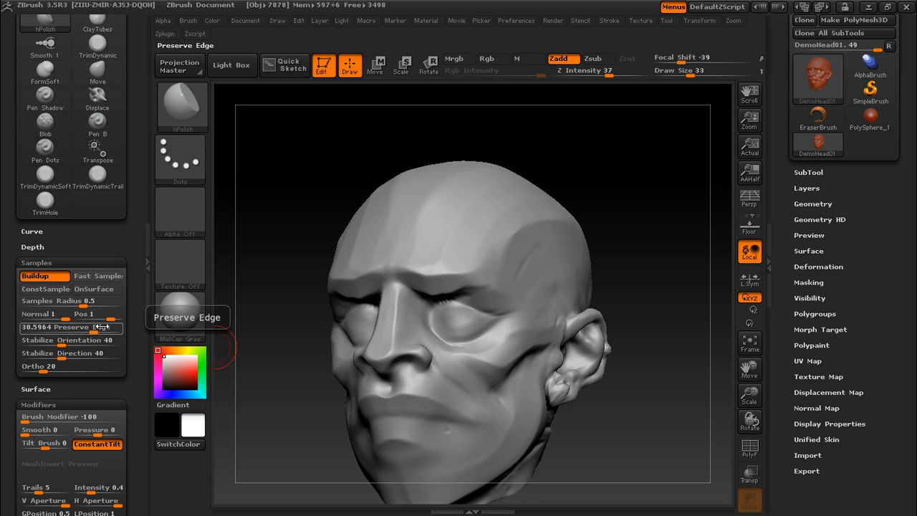
Sharpen the brow ridge and nose planes with hPolish at Draw Sizes 29 and 24.
{"action": "left_click_drag", "start_coordinate": [685, 227], "coordinate": [524, 216]}
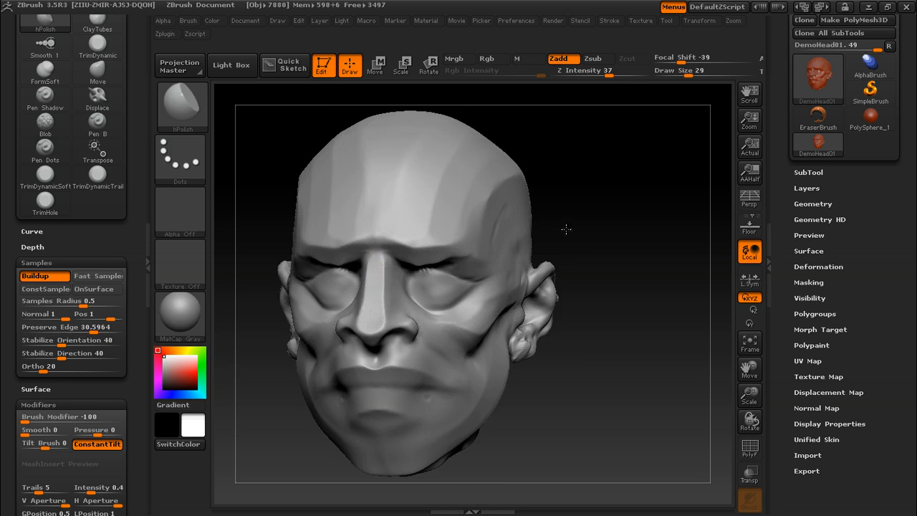
{"action": "left_click_drag", "start_coordinate": [575, 234], "coordinate": [393, 266]}
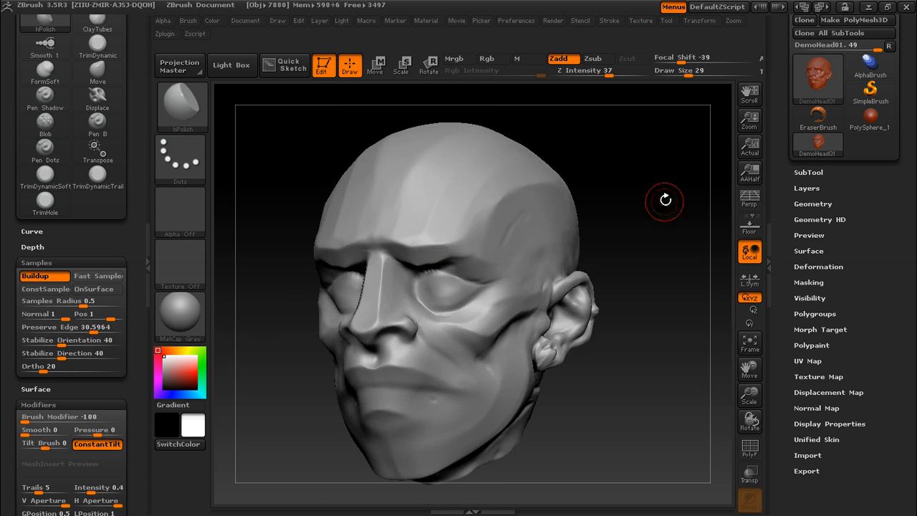
{"action": "left_click_drag", "start_coordinate": [659, 206], "coordinate": [540, 225]}
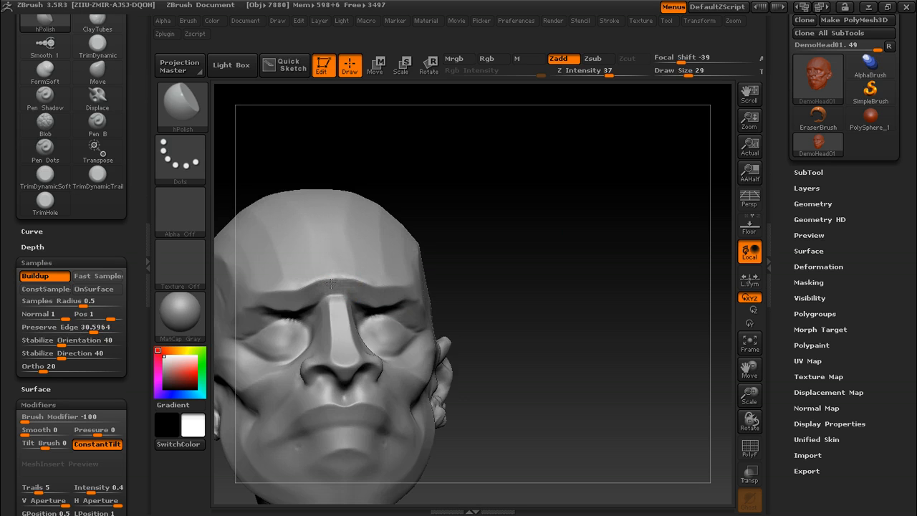
{"action": "mouse_move", "coordinate": [447, 280]}
{"action": "left_mouse_down"}
{"action": "mouse_move", "coordinate": [475, 266]}
{"action": "mouse_move", "coordinate": [436, 272]}
{"action": "left_mouse_up"}
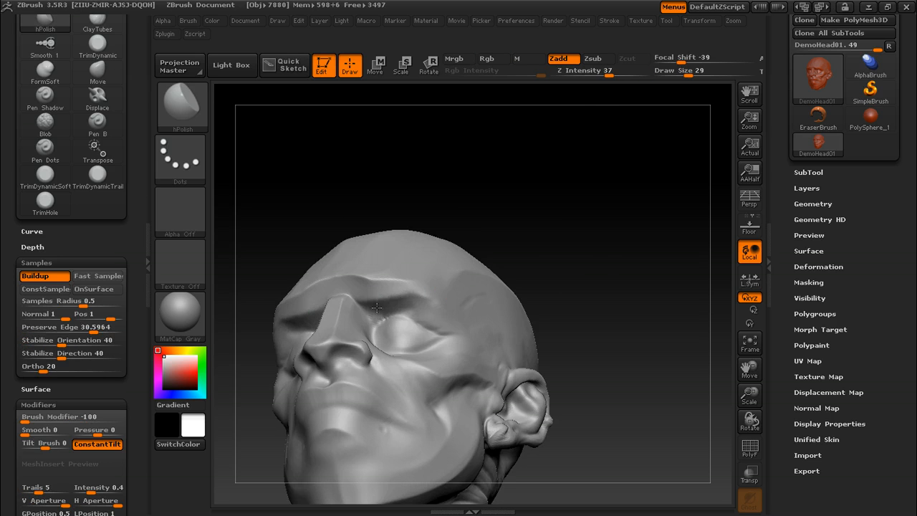
{"action": "left_click_drag", "start_coordinate": [544, 279], "coordinate": [557, 231]}
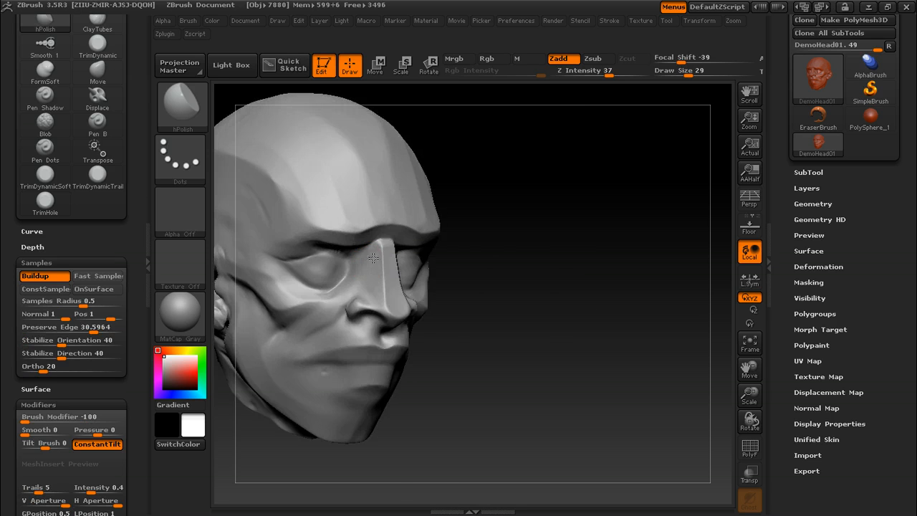
{"action": "mouse_move", "coordinate": [526, 265]}
{"action": "left_mouse_down"}
{"action": "mouse_move", "coordinate": [392, 313]}
{"action": "mouse_move", "coordinate": [347, 305]}
{"action": "mouse_move", "coordinate": [485, 298]}
{"action": "mouse_move", "coordinate": [376, 331]}
{"action": "mouse_move", "coordinate": [398, 348]}
{"action": "left_mouse_up"}
{"action": "mouse_move", "coordinate": [645, 295]}
{"action": "left_mouse_down"}
{"action": "mouse_move", "coordinate": [584, 305]}
{"action": "mouse_move", "coordinate": [677, 298]}
{"action": "left_mouse_up"}
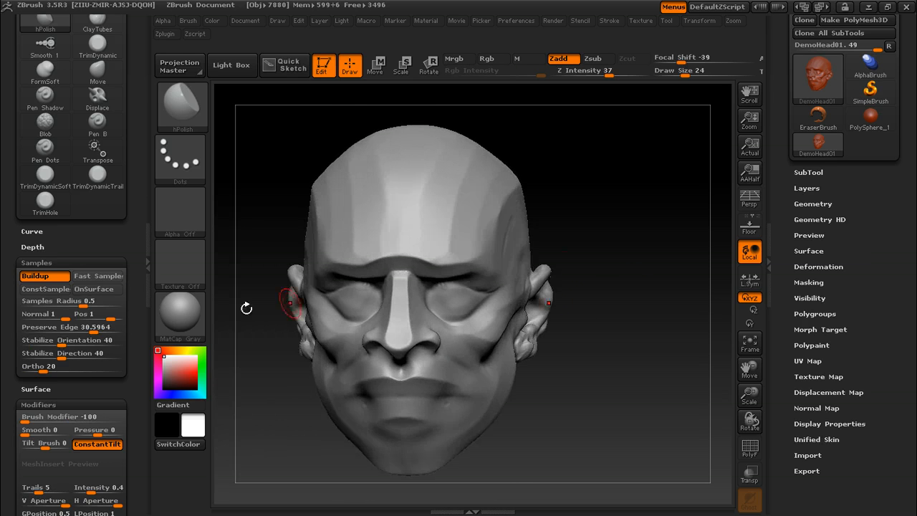
Display the head in the Chrome BlueTint material and set the Draw Size to 54.
{"action": "left_click", "coordinate": [181, 315]}
{"action": "left_click", "coordinate": [456, 250]}
{"action": "left_click_drag", "start_coordinate": [640, 259], "coordinate": [673, 252]}
{"action": "left_click_drag", "start_coordinate": [611, 225], "coordinate": [434, 219]}
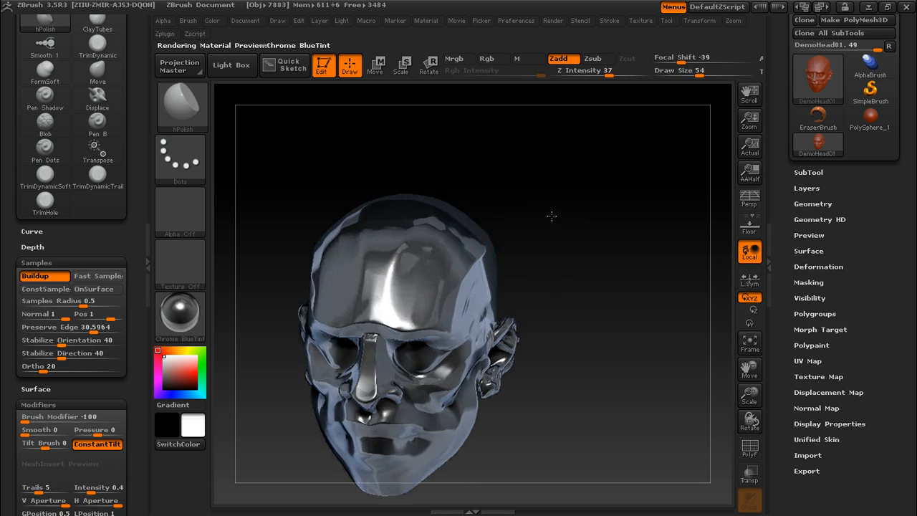
Polish the forehead planes up to the crown with hPolish at Draw Size 54.
{"action": "left_click_drag", "start_coordinate": [550, 215], "coordinate": [546, 241]}
{"action": "mouse_move", "coordinate": [587, 199]}
{"action": "left_mouse_down"}
{"action": "mouse_move", "coordinate": [448, 288]}
{"action": "mouse_move", "coordinate": [523, 222]}
{"action": "left_mouse_up"}
{"action": "mouse_move", "coordinate": [438, 311]}
{"action": "left_mouse_down"}
{"action": "mouse_move", "coordinate": [497, 236]}
{"action": "mouse_move", "coordinate": [465, 251]}
{"action": "mouse_move", "coordinate": [444, 315]}
{"action": "mouse_move", "coordinate": [523, 214]}
{"action": "left_mouse_up"}
{"action": "mouse_move", "coordinate": [623, 208]}
{"action": "left_mouse_down"}
{"action": "mouse_move", "coordinate": [428, 285]}
{"action": "mouse_move", "coordinate": [401, 308]}
{"action": "mouse_move", "coordinate": [430, 230]}
{"action": "left_mouse_up"}
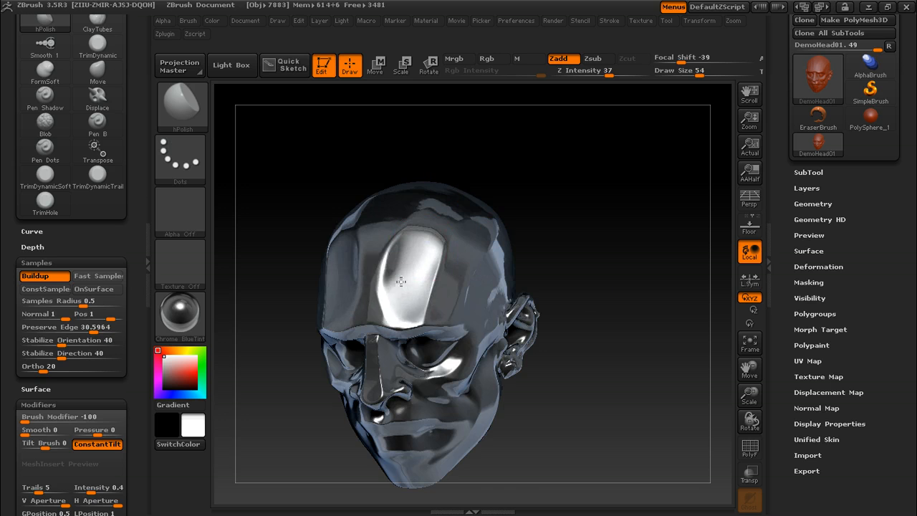
{"action": "left_click_drag", "start_coordinate": [401, 315], "coordinate": [446, 219]}
{"action": "mouse_move", "coordinate": [565, 195]}
{"action": "left_mouse_down"}
{"action": "mouse_move", "coordinate": [549, 201]}
{"action": "mouse_move", "coordinate": [464, 327]}
{"action": "left_mouse_up"}
Reduce the Draw Size to 38 and polish the brow and lower jaw.
{"action": "key", "text": "s"}
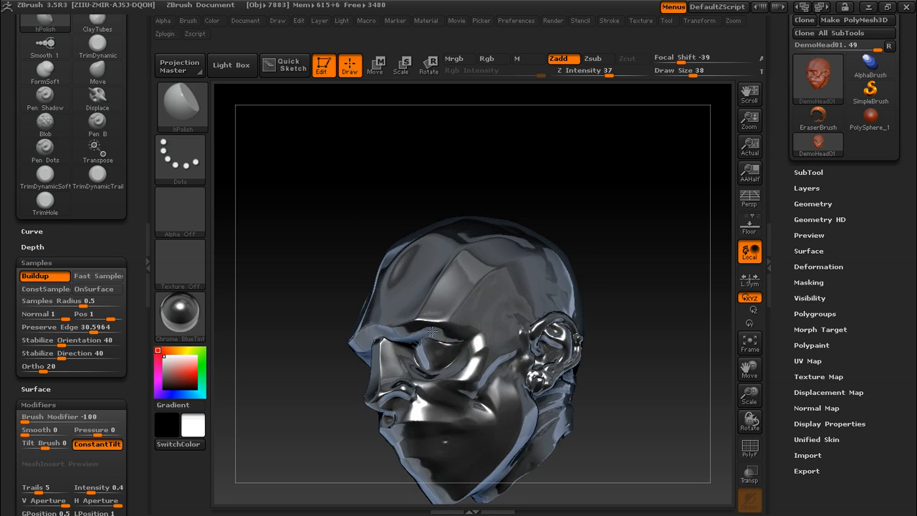
{"action": "mouse_move", "coordinate": [616, 304]}
{"action": "left_mouse_down"}
{"action": "mouse_move", "coordinate": [618, 255]}
{"action": "mouse_move", "coordinate": [519, 349]}
{"action": "left_mouse_up"}
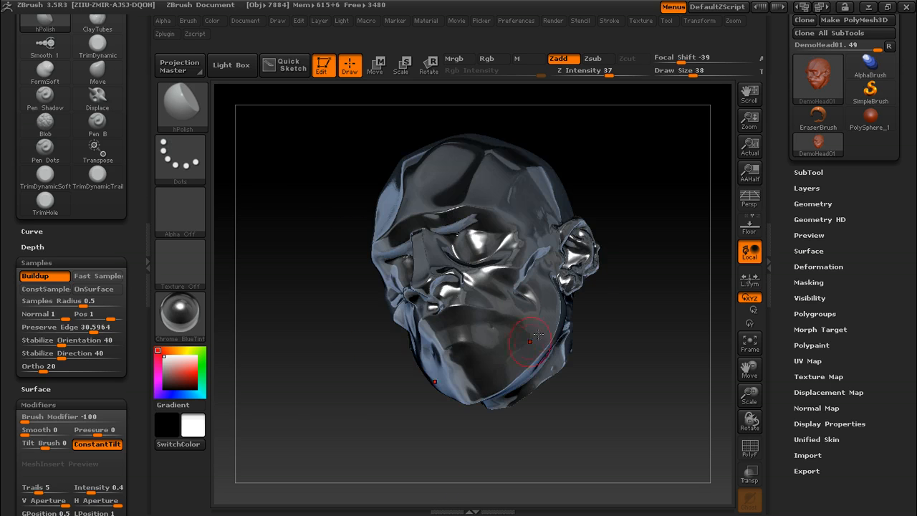
{"action": "left_click_drag", "start_coordinate": [355, 381], "coordinate": [541, 351]}
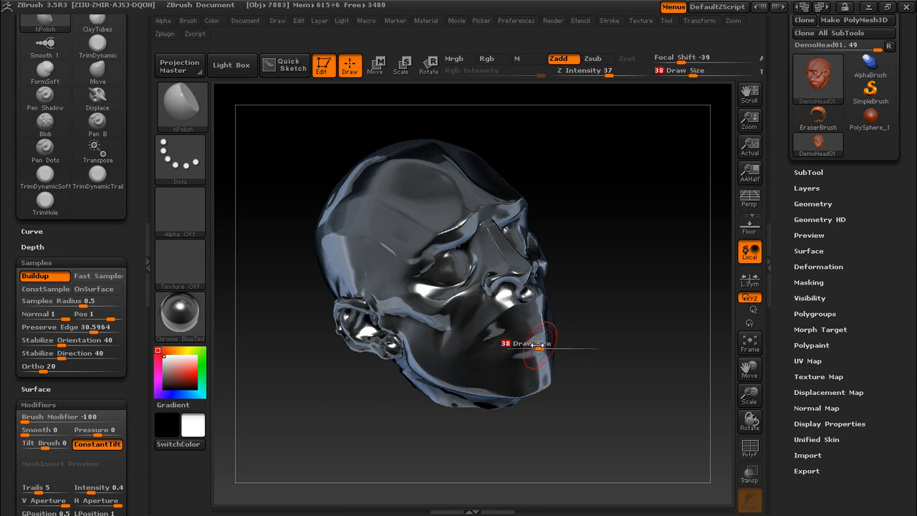
Polish the cheek, jaw and cheekbone planes with hPolish at Draw Sizes 30 and 24.
{"action": "left_click_drag", "start_coordinate": [557, 295], "coordinate": [451, 328]}
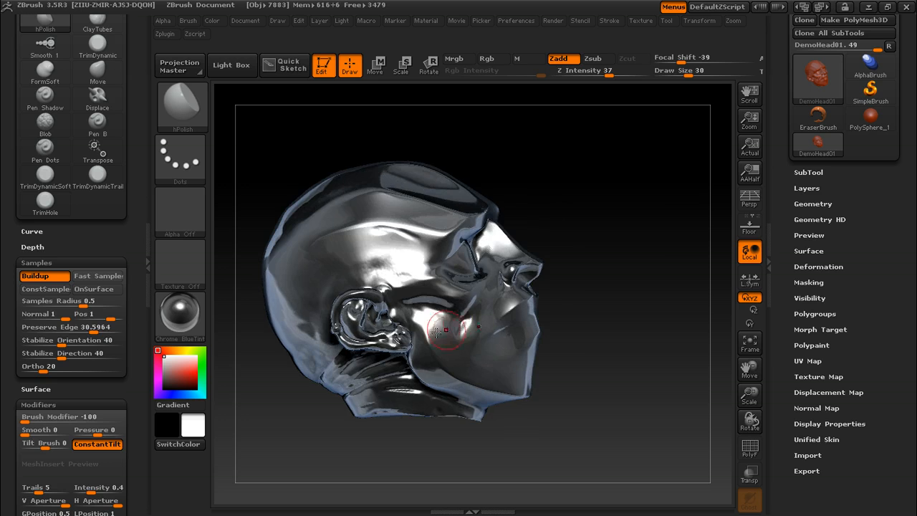
{"action": "left_click_drag", "start_coordinate": [583, 336], "coordinate": [418, 329]}
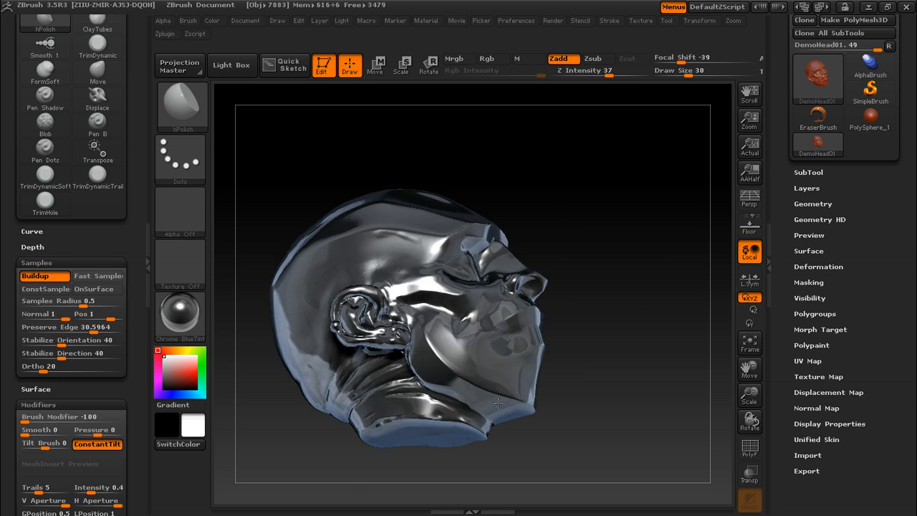
{"action": "left_click_drag", "start_coordinate": [534, 415], "coordinate": [442, 333]}
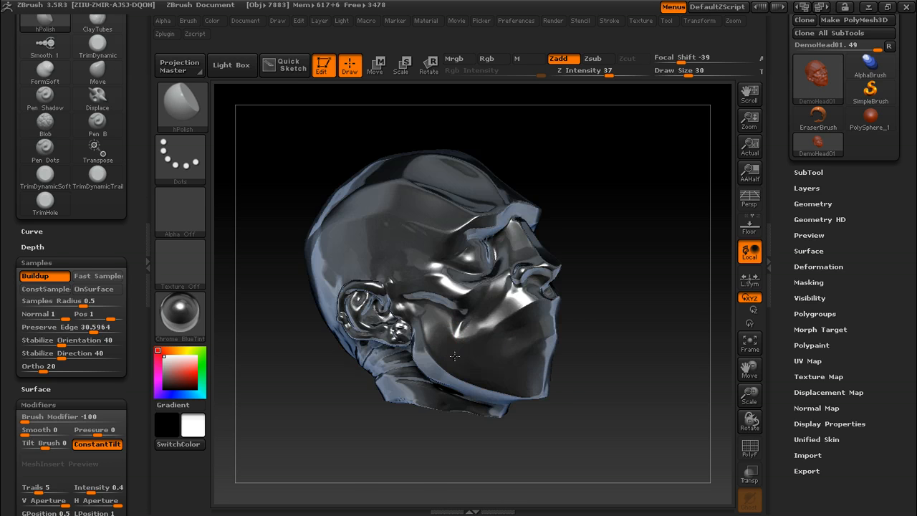
{"action": "left_click_drag", "start_coordinate": [638, 286], "coordinate": [518, 310]}
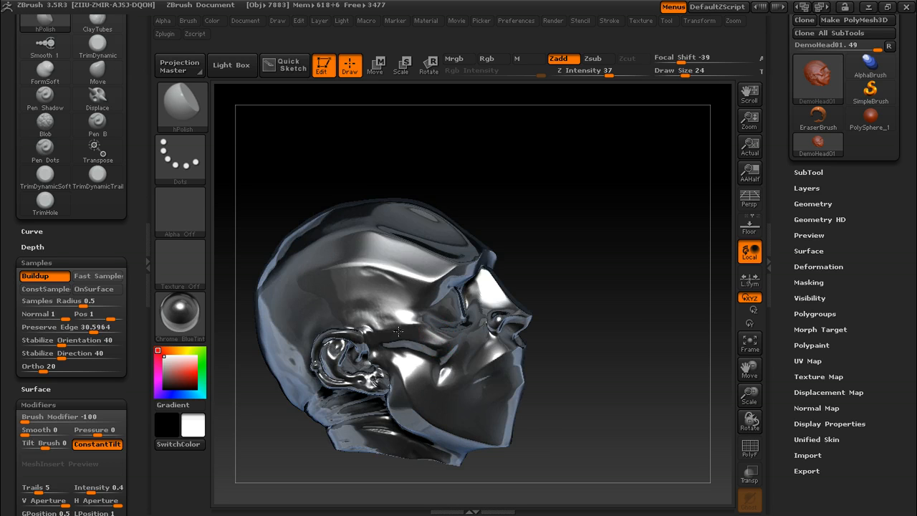
{"action": "left_click_drag", "start_coordinate": [391, 334], "coordinate": [473, 334]}
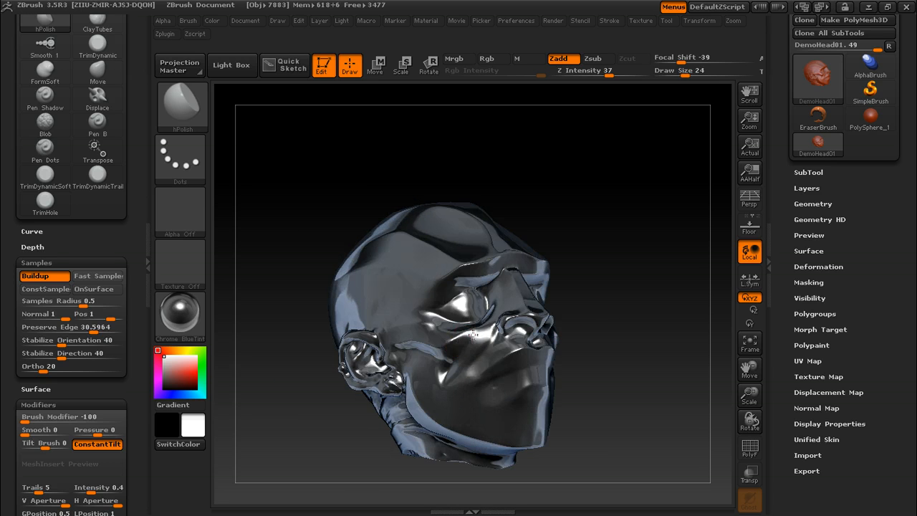
Switch the head's material to MatCap Gray and polish the forehead with hPolish at Draw Size 31.
{"action": "left_click_drag", "start_coordinate": [621, 283], "coordinate": [424, 315]}
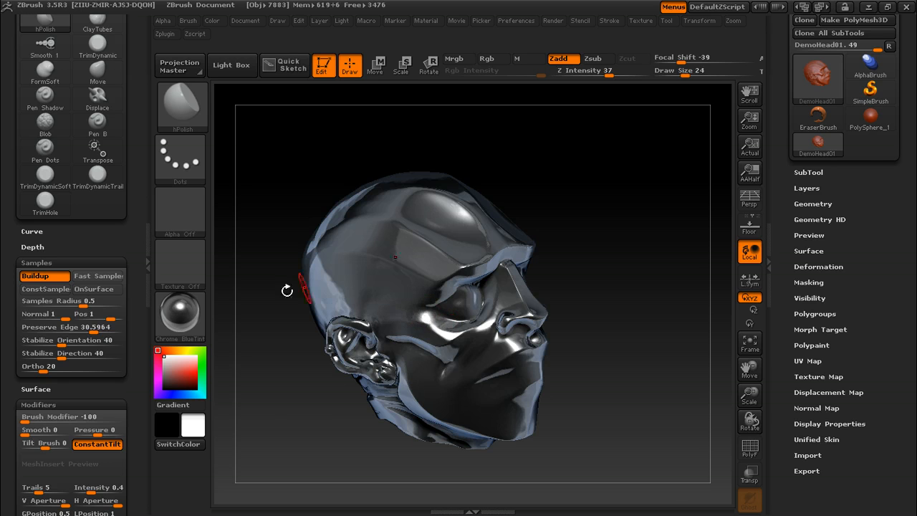
{"action": "left_click", "coordinate": [180, 315]}
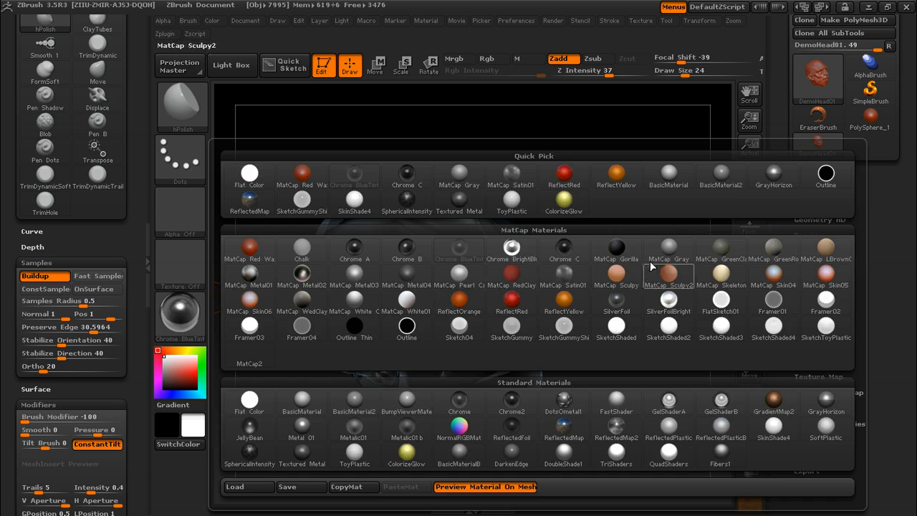
{"action": "left_click", "coordinate": [668, 247]}
{"action": "key", "text": "bracketright"}
{"action": "left_click_drag", "start_coordinate": [469, 251], "coordinate": [486, 223]}
{"action": "left_click_drag", "start_coordinate": [657, 256], "coordinate": [542, 270]}
{"action": "key", "text": "bracketleft"}
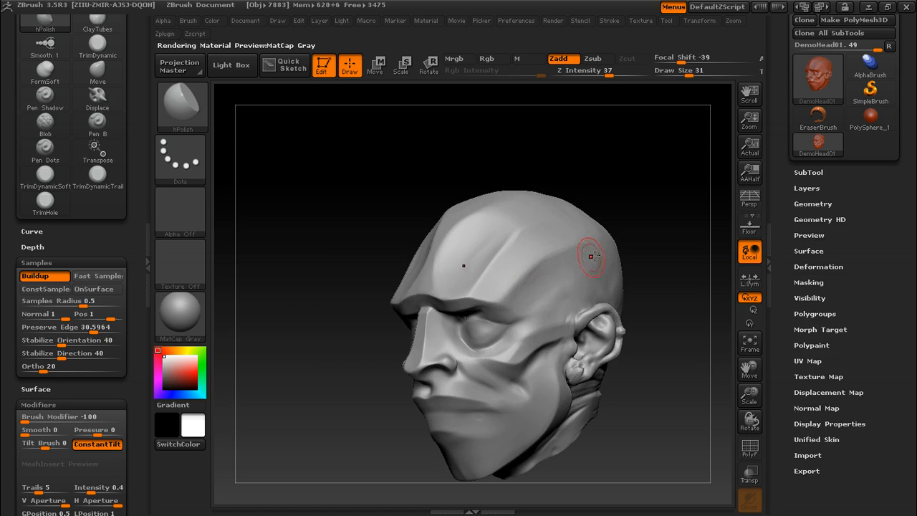
{"action": "left_click_drag", "start_coordinate": [644, 228], "coordinate": [592, 239]}
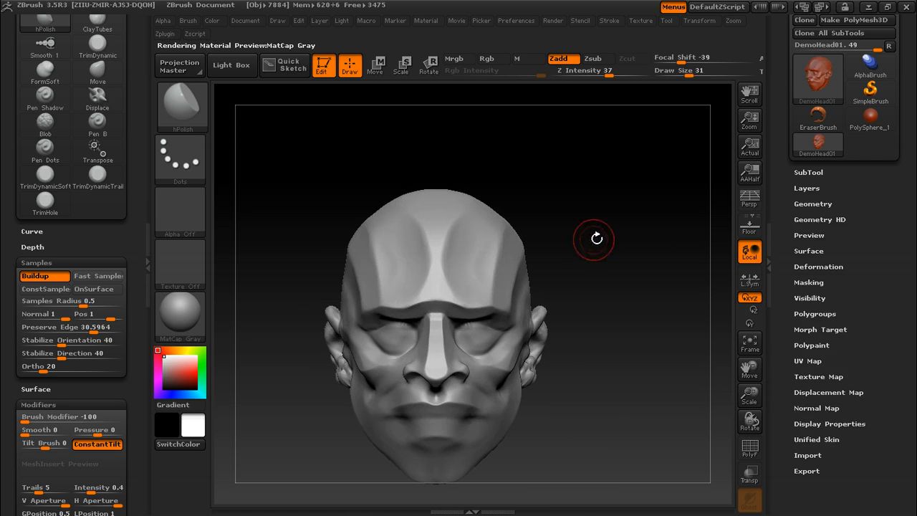
Load the ClayFinish brush from the Light Box brush library.
{"action": "left_click", "coordinate": [179, 109]}
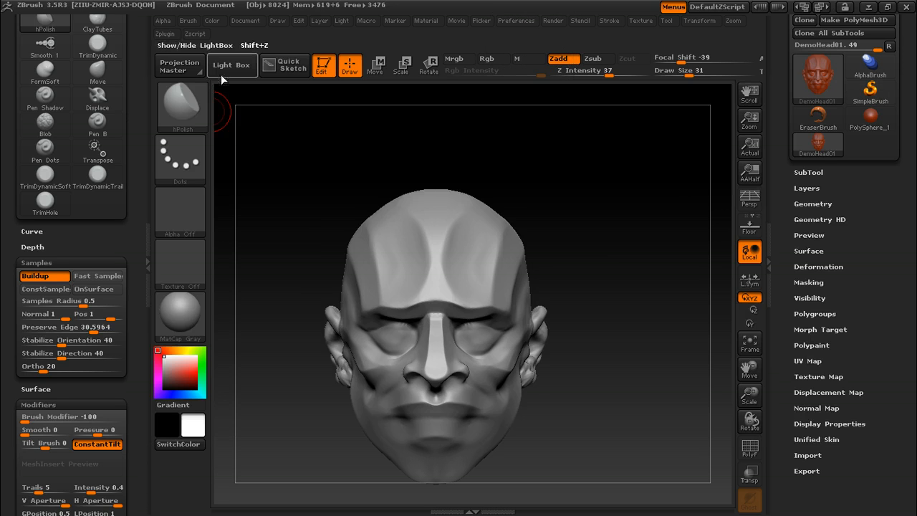
{"action": "left_click", "coordinate": [232, 67]}
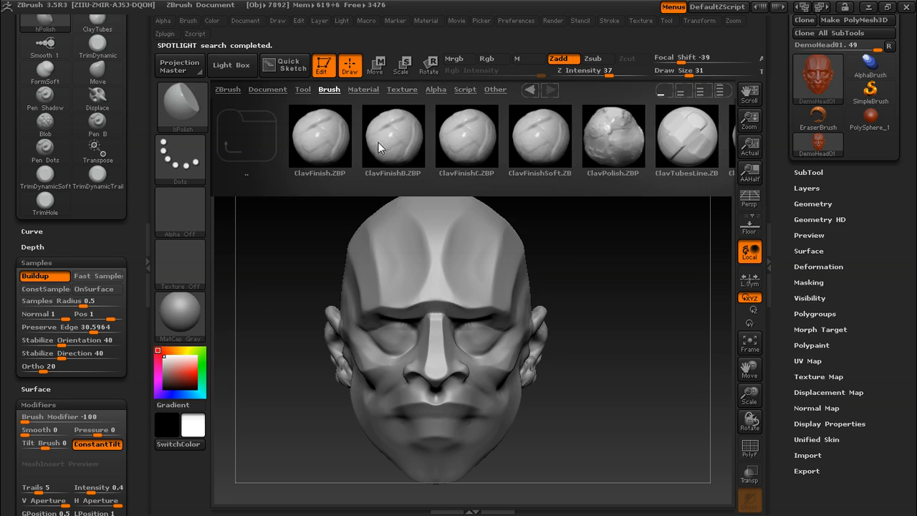
{"action": "mouse_move", "coordinate": [500, 132]}
{"action": "left_mouse_down"}
{"action": "mouse_move", "coordinate": [285, 142]}
{"action": "mouse_move", "coordinate": [531, 145]}
{"action": "left_mouse_up"}
{"action": "left_click", "coordinate": [320, 134]}
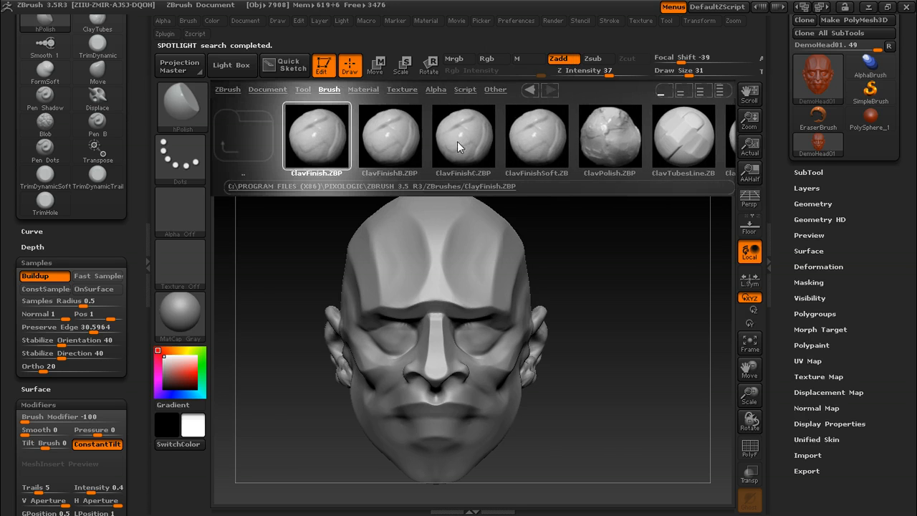
{"action": "double_click", "coordinate": [316, 134]}
{"action": "left_click_drag", "start_coordinate": [653, 234], "coordinate": [521, 248], "text": "alt"}
{"action": "left_click_drag", "start_coordinate": [623, 257], "coordinate": [351, 245]}
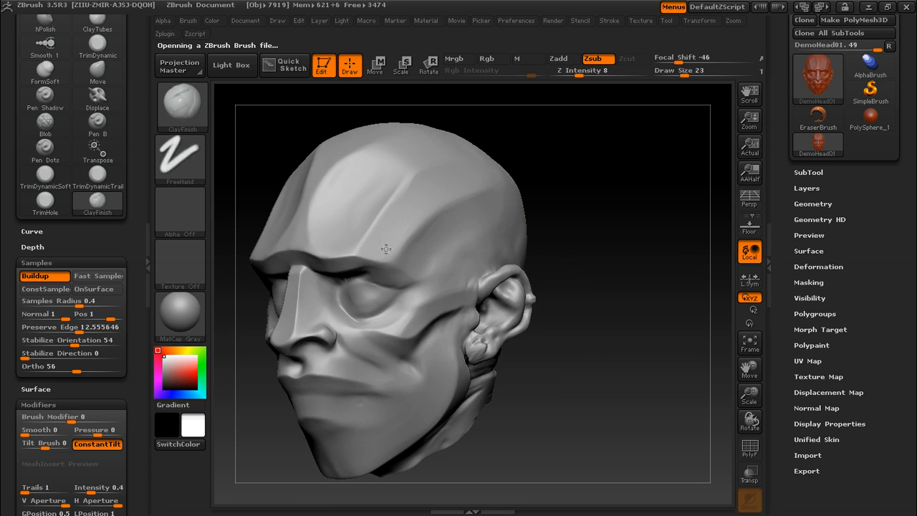
Set the ClayFinish Z Intensity to 32 and refine the forehead, temple and facial planes at Draw Size 23.
{"action": "left_click_drag", "start_coordinate": [578, 75], "coordinate": [605, 74]}
{"action": "left_click_drag", "start_coordinate": [630, 150], "coordinate": [480, 229]}
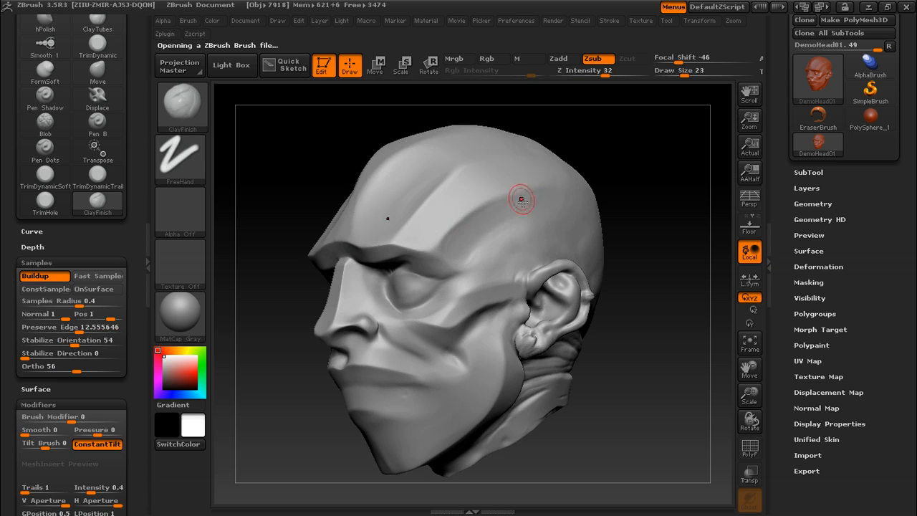
{"action": "left_click_drag", "start_coordinate": [645, 198], "coordinate": [465, 252]}
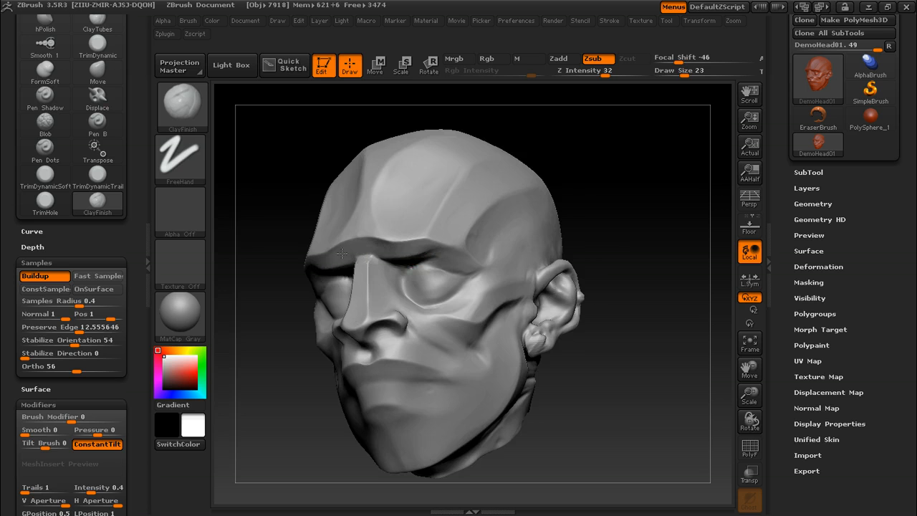
{"action": "left_click_drag", "start_coordinate": [579, 222], "coordinate": [515, 241]}
{"action": "left_click_drag", "start_coordinate": [515, 284], "coordinate": [432, 289]}
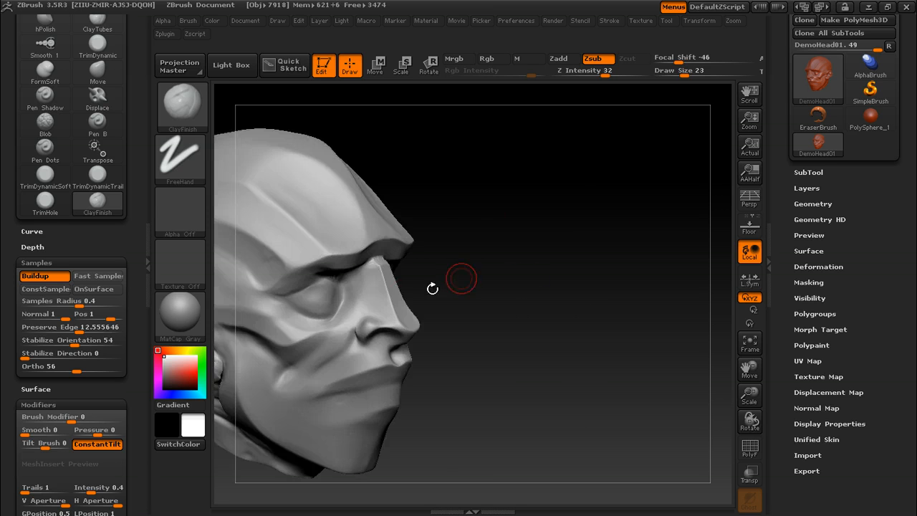
{"action": "left_click_drag", "start_coordinate": [482, 321], "coordinate": [465, 275]}
{"action": "left_click_drag", "start_coordinate": [433, 326], "coordinate": [426, 305]}
Load the Dam_Standard brush from the Light Box library and carve the mouth line between the lips at Draw Size 42.
{"action": "left_click", "coordinate": [182, 106]}
{"action": "left_click", "coordinate": [227, 66]}
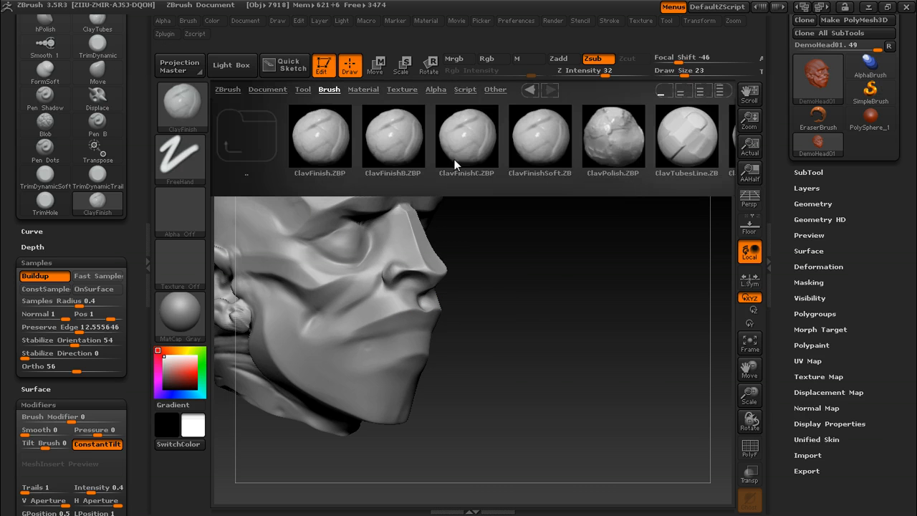
{"action": "left_click_drag", "start_coordinate": [502, 153], "coordinate": [375, 159]}
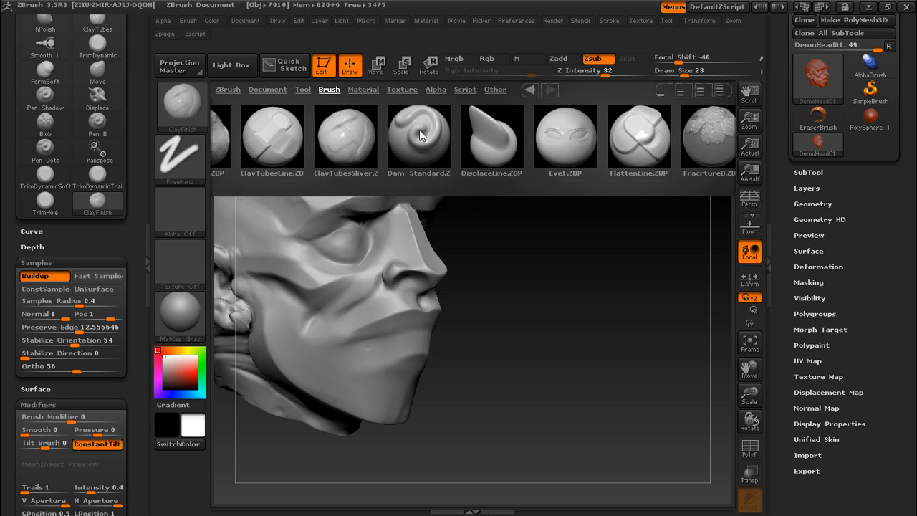
{"action": "double_click", "coordinate": [415, 138]}
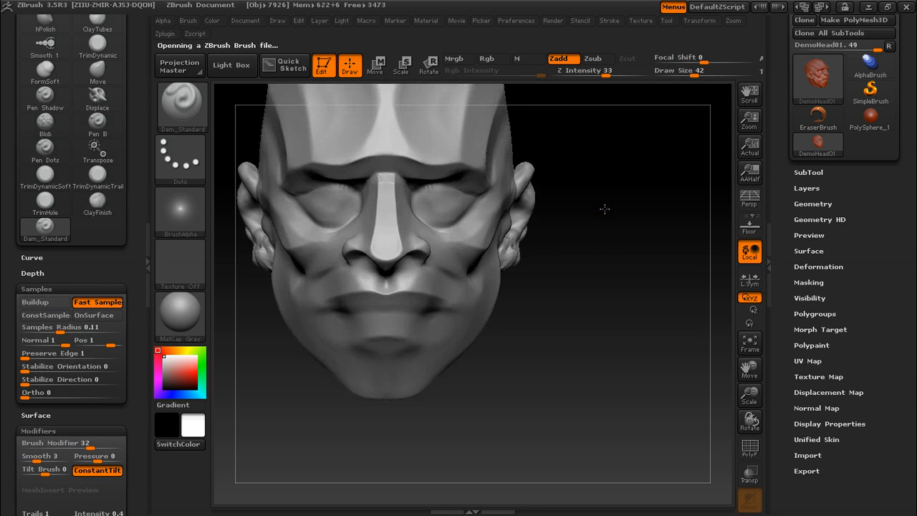
{"action": "left_click_drag", "start_coordinate": [612, 208], "coordinate": [383, 266]}
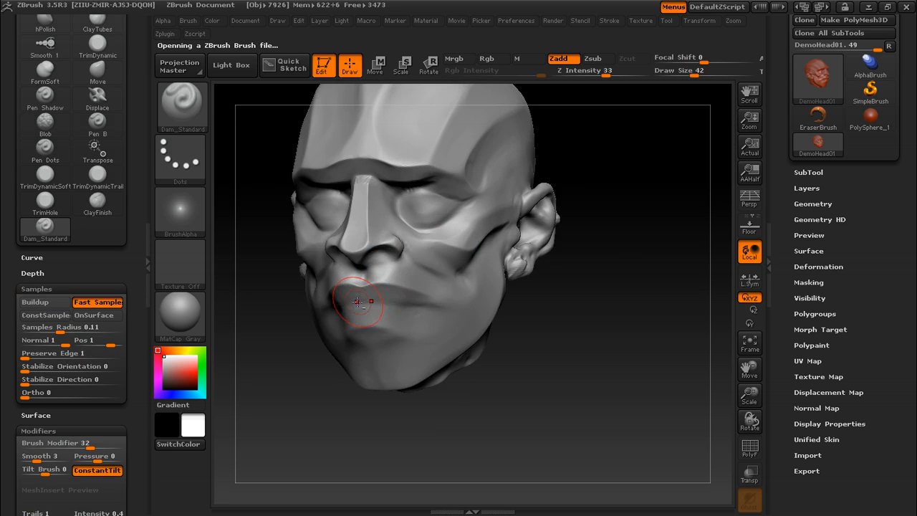
{"action": "mouse_move", "coordinate": [521, 291]}
{"action": "left_mouse_down"}
{"action": "mouse_move", "coordinate": [422, 285]}
{"action": "mouse_move", "coordinate": [485, 310]}
{"action": "left_mouse_up"}
{"action": "left_click_drag", "start_coordinate": [562, 297], "coordinate": [658, 289]}
Flatten the lower lip and the edges along the mouth line with TrimDynamic at Draw Size 23.
{"action": "key", "text": "b"}
{"action": "key", "text": "t"}
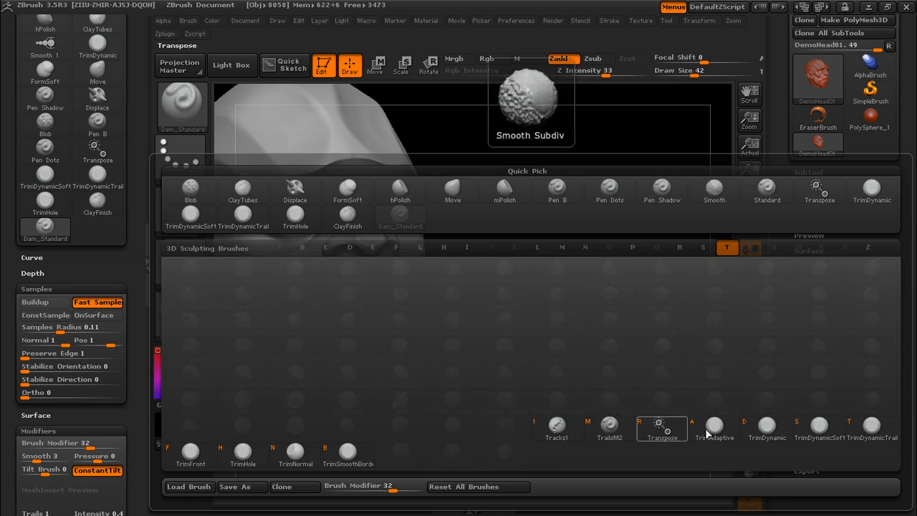
{"action": "key", "text": "d"}
{"action": "key", "text": "bracketleft"}
{"action": "key", "text": "bracketleft"}
{"action": "left_click_drag", "start_coordinate": [469, 253], "coordinate": [537, 255]}
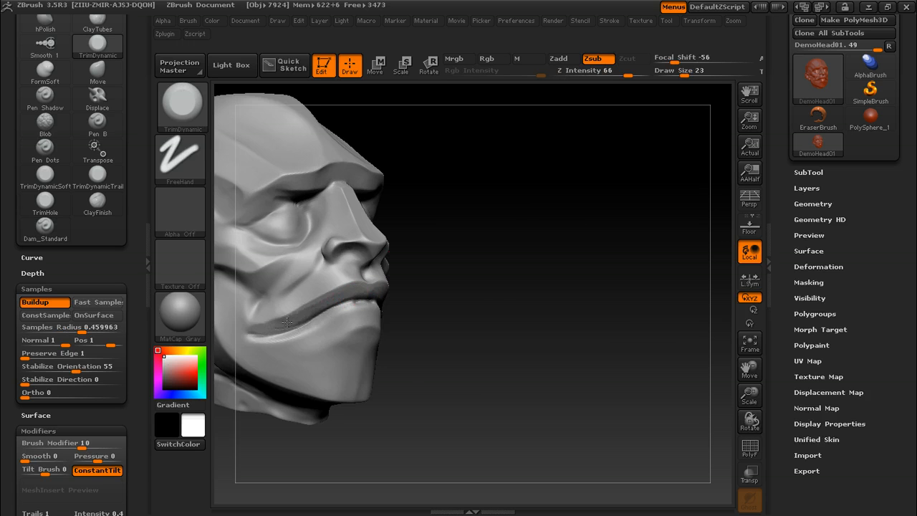
{"action": "left_click_drag", "start_coordinate": [421, 280], "coordinate": [360, 309]}
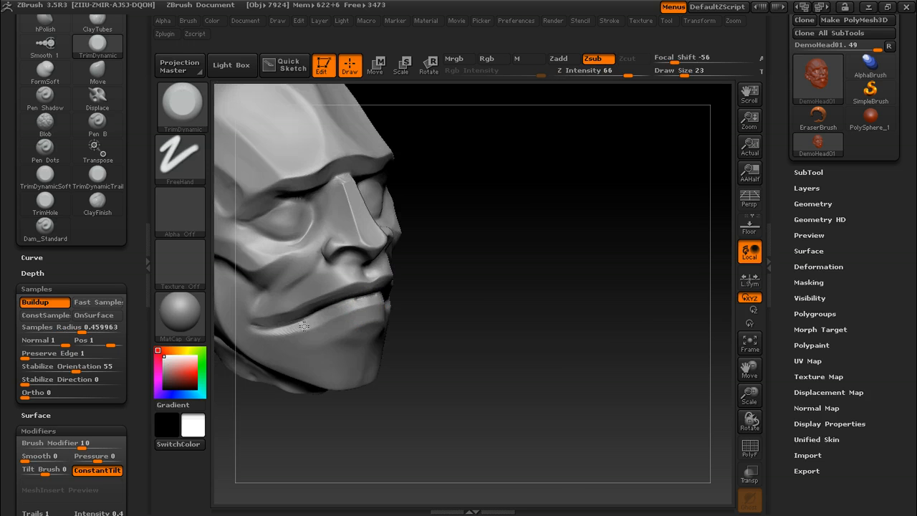
{"action": "left_click_drag", "start_coordinate": [444, 288], "coordinate": [389, 295]}
{"action": "left_click_drag", "start_coordinate": [307, 323], "coordinate": [538, 190]}
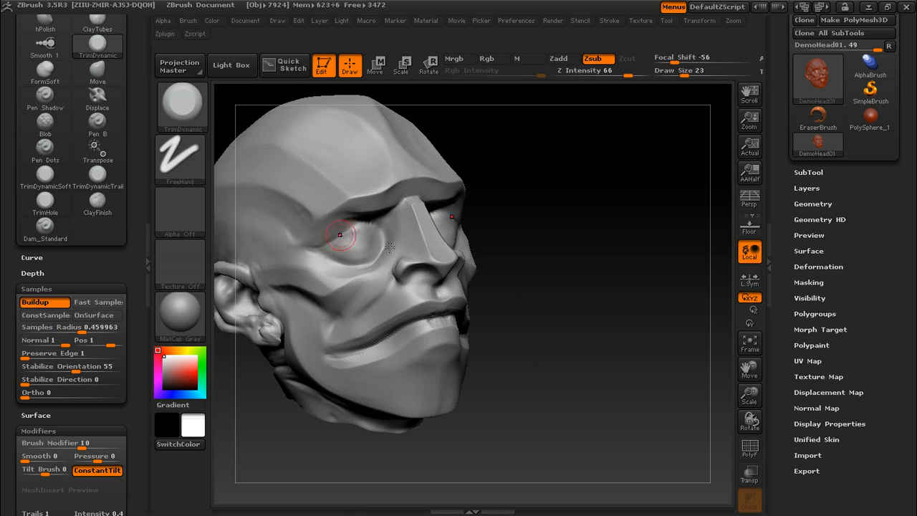
{"action": "left_click_drag", "start_coordinate": [383, 344], "coordinate": [333, 355]}
Polish the lips and mouth line with hPolish at Draw Size 23, raising the Z Intensity to 59.
{"action": "key", "text": "b"}
{"action": "key", "text": "h"}
{"action": "key", "text": "p"}
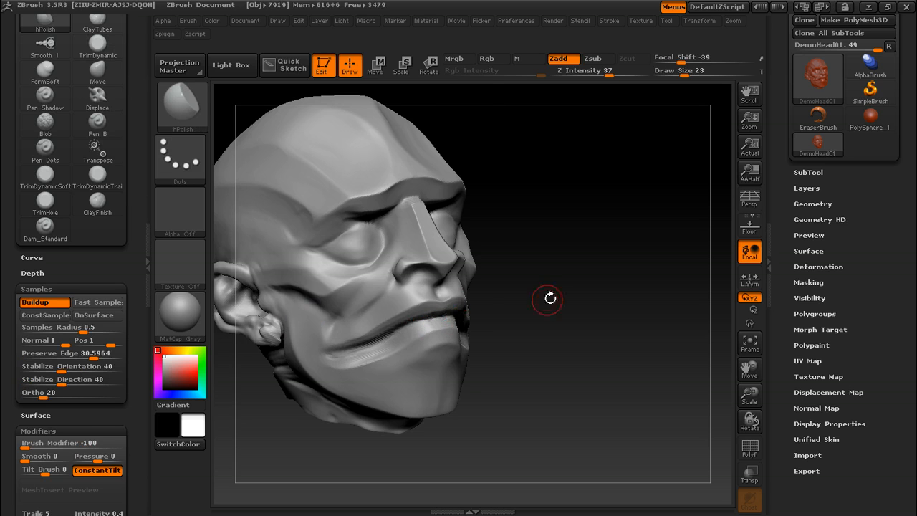
{"action": "left_click_drag", "start_coordinate": [489, 308], "coordinate": [436, 310]}
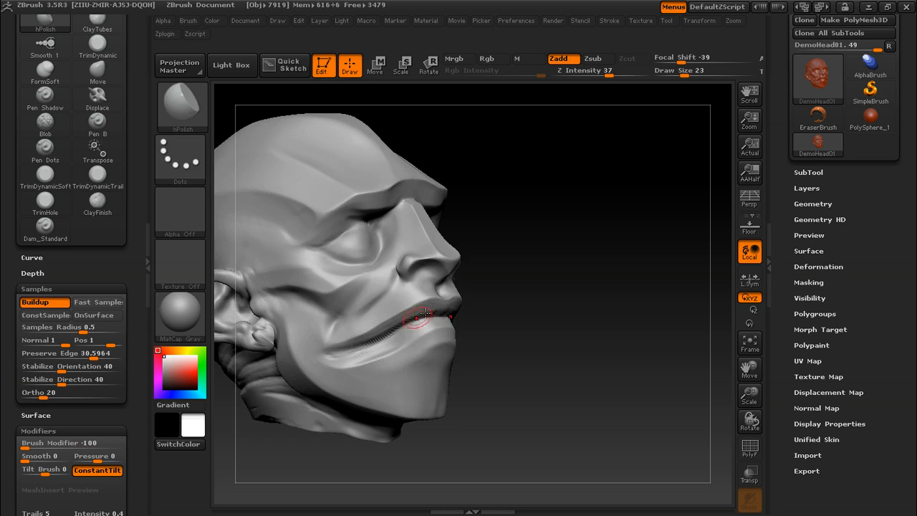
{"action": "left_click_drag", "start_coordinate": [479, 312], "coordinate": [435, 323]}
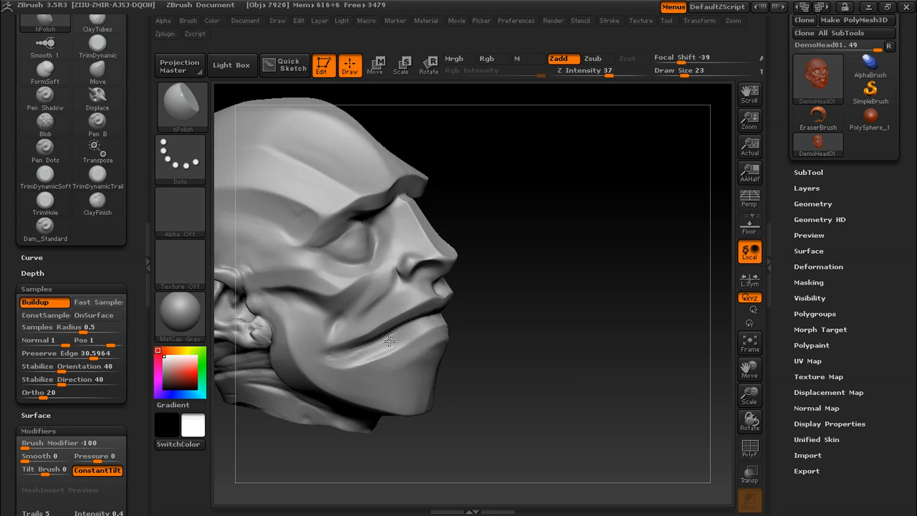
{"action": "left_click", "coordinate": [623, 76]}
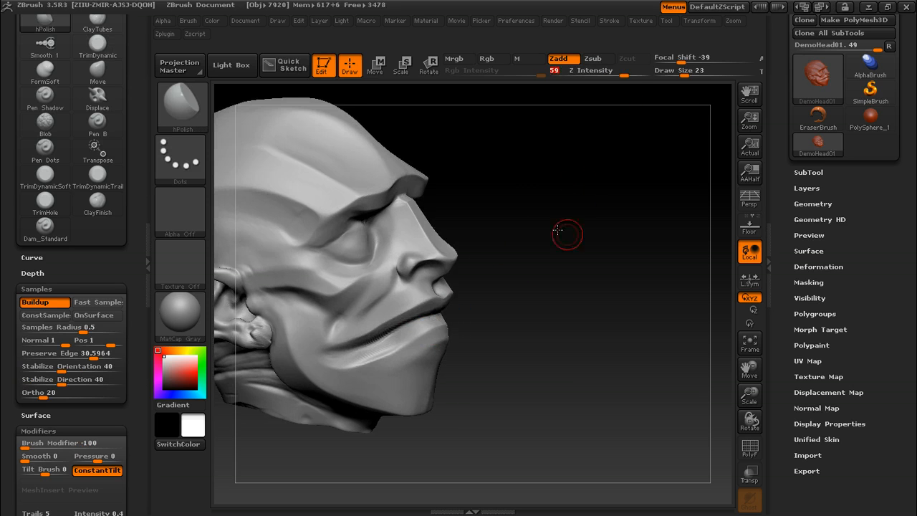
{"action": "left_click_drag", "start_coordinate": [566, 212], "coordinate": [372, 345]}
{"action": "left_click_drag", "start_coordinate": [412, 312], "coordinate": [447, 308]}
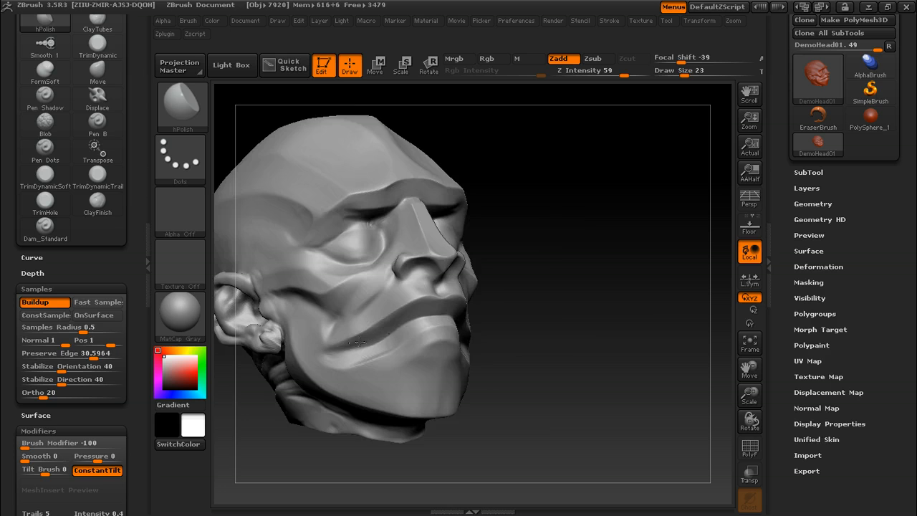
{"action": "left_click_drag", "start_coordinate": [563, 321], "coordinate": [440, 322]}
{"action": "left_click_drag", "start_coordinate": [548, 303], "coordinate": [591, 293]}
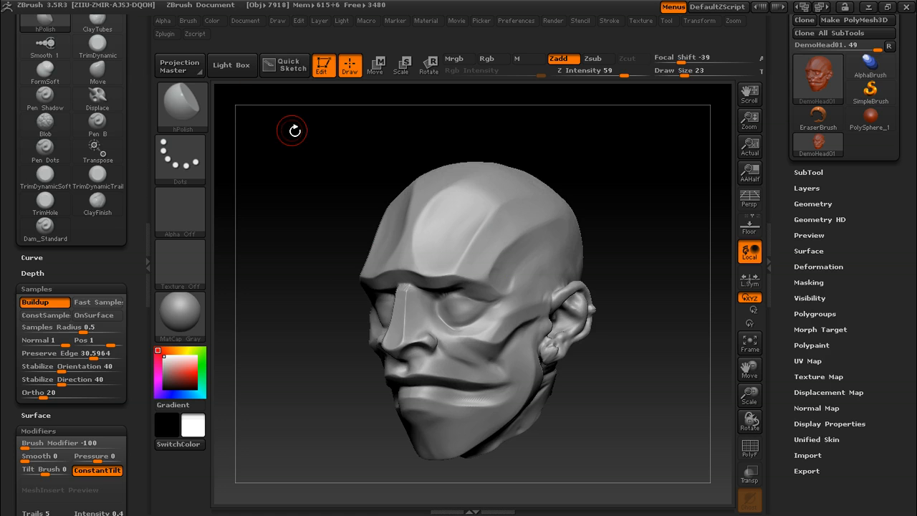
Browse the Light Box brush library and load the ScalesFish brush.
{"action": "left_click", "coordinate": [240, 73]}
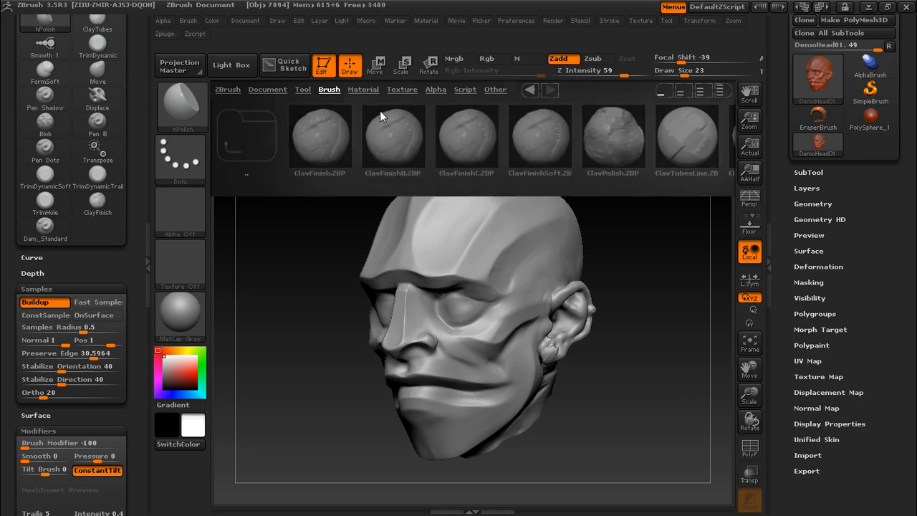
{"action": "left_click_drag", "start_coordinate": [569, 128], "coordinate": [367, 134]}
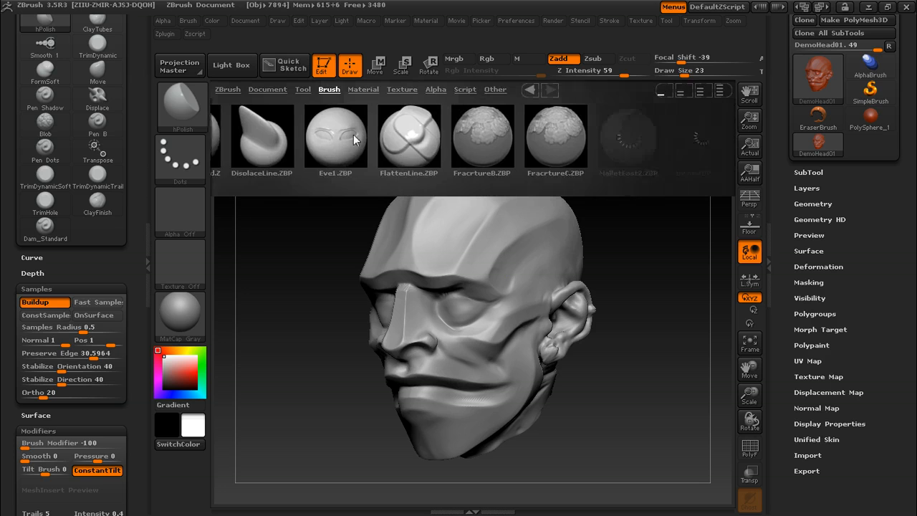
{"action": "left_click_drag", "start_coordinate": [565, 128], "coordinate": [417, 134]}
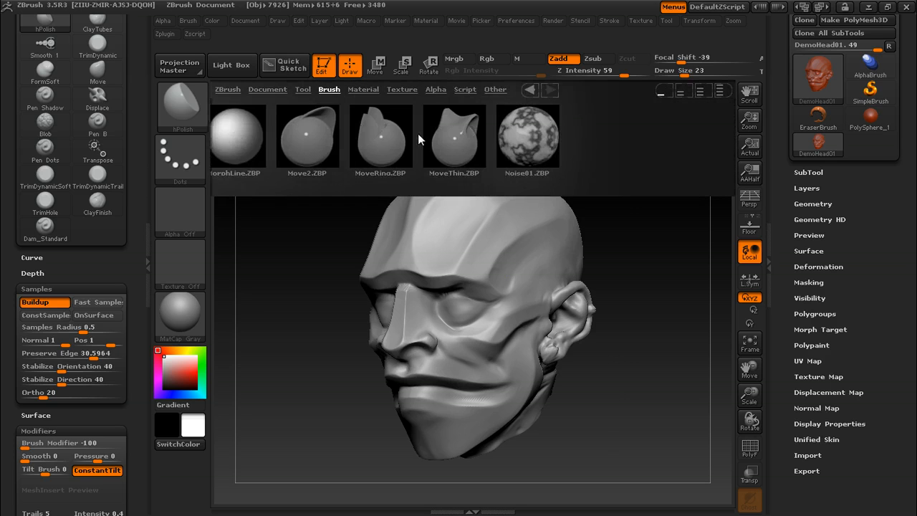
{"action": "left_click_drag", "start_coordinate": [579, 136], "coordinate": [335, 139]}
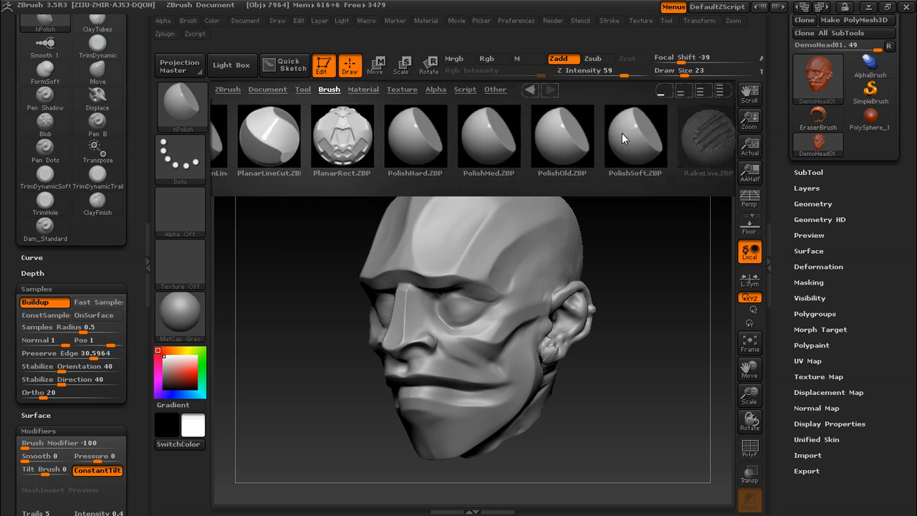
{"action": "left_click_drag", "start_coordinate": [666, 130], "coordinate": [432, 141]}
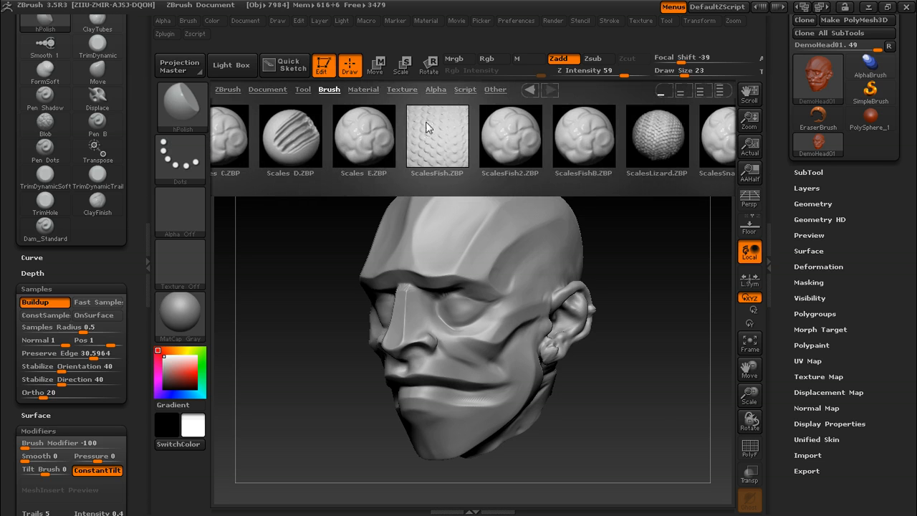
{"action": "double_click", "coordinate": [455, 138]}
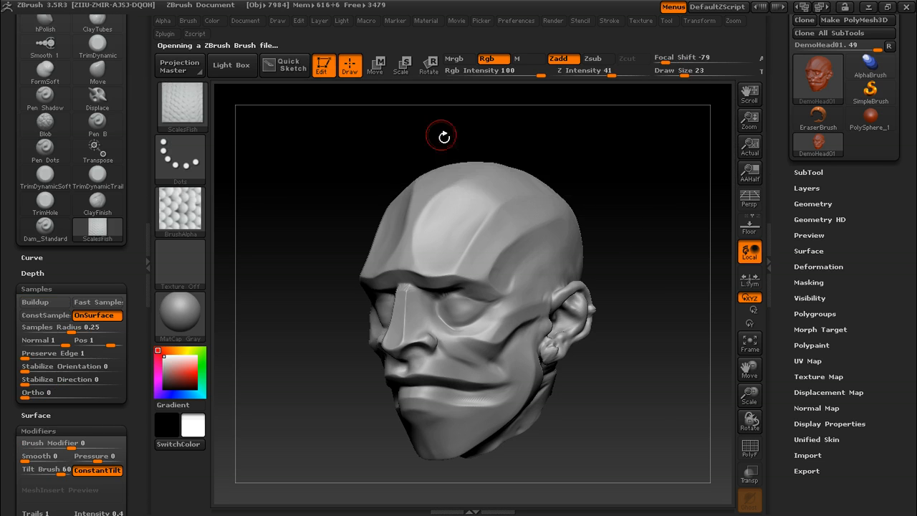
Sculpt two bands of fish scales along the side of the skull with Z Intensity 69 and Draw Size 45.
{"action": "mouse_move", "coordinate": [641, 197]}
{"action": "left_mouse_down"}
{"action": "mouse_move", "coordinate": [564, 248]}
{"action": "mouse_move", "coordinate": [574, 219]}
{"action": "left_mouse_up"}
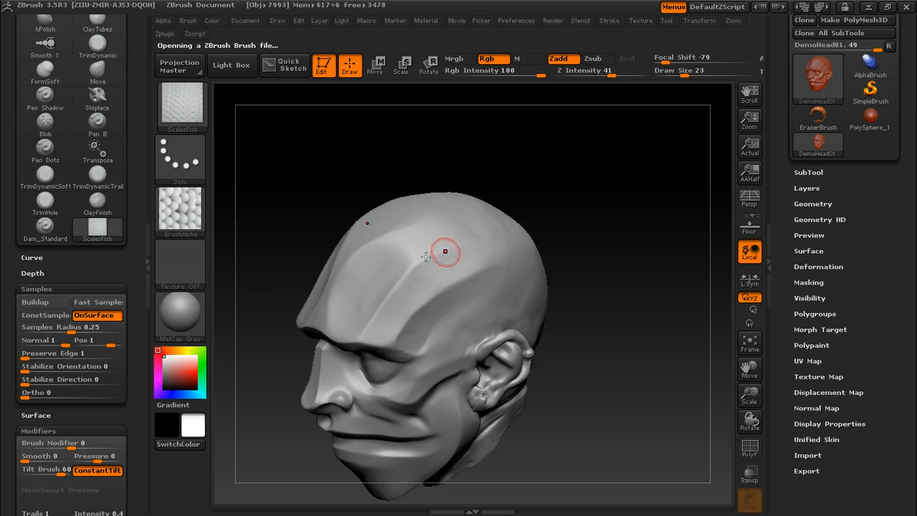
{"action": "left_click", "coordinate": [629, 74]}
{"action": "mouse_move", "coordinate": [627, 180]}
{"action": "left_mouse_down", "text": "alt"}
{"action": "mouse_move", "coordinate": [618, 193]}
{"action": "mouse_move", "coordinate": [633, 173]}
{"action": "mouse_move", "coordinate": [614, 192]}
{"action": "mouse_move", "coordinate": [631, 166]}
{"action": "left_mouse_up", "text": "alt"}
{"action": "key", "text": "s"}
{"action": "mouse_move", "coordinate": [373, 333]}
{"action": "left_mouse_down"}
{"action": "mouse_move", "coordinate": [430, 290]}
{"action": "mouse_move", "coordinate": [526, 268]}
{"action": "left_mouse_up"}
{"action": "mouse_move", "coordinate": [625, 254]}
{"action": "left_mouse_down", "text": "alt"}
{"action": "mouse_move", "coordinate": [647, 266]}
{"action": "mouse_move", "coordinate": [673, 208]}
{"action": "mouse_move", "coordinate": [666, 239]}
{"action": "mouse_move", "coordinate": [555, 255]}
{"action": "mouse_move", "coordinate": [551, 270]}
{"action": "left_mouse_up", "text": "alt"}
{"action": "left_click_drag", "start_coordinate": [339, 301], "coordinate": [469, 227]}
{"action": "left_click_drag", "start_coordinate": [614, 221], "coordinate": [610, 164]}
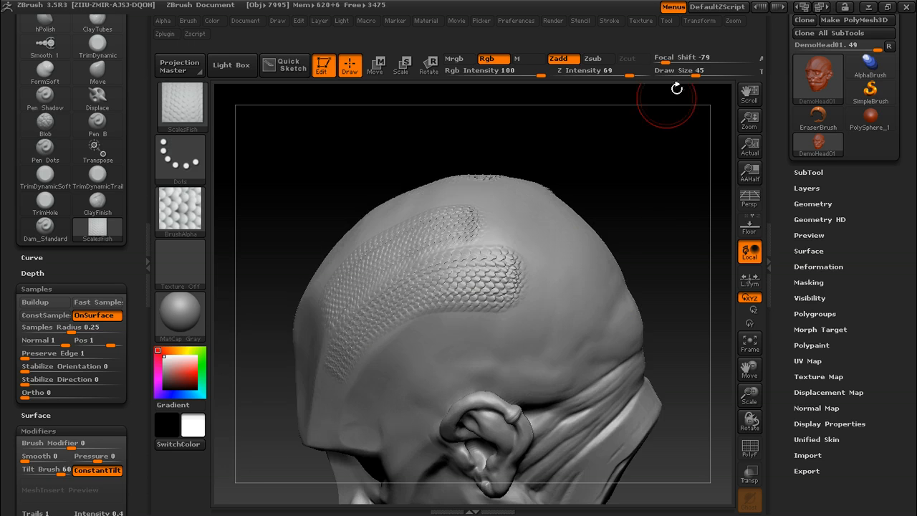
Add a band of larger raised scales over the crown with Z Intensity 84 and Draw Size 88.
{"action": "left_click", "coordinate": [636, 74]}
{"action": "left_click_drag", "start_coordinate": [674, 192], "coordinate": [656, 235]}
{"action": "key", "text": "]"}
{"action": "left_click_drag", "start_coordinate": [338, 245], "coordinate": [480, 207]}
{"action": "left_click_drag", "start_coordinate": [600, 187], "coordinate": [555, 229]}
{"action": "left_click_drag", "start_coordinate": [555, 229], "coordinate": [565, 180]}
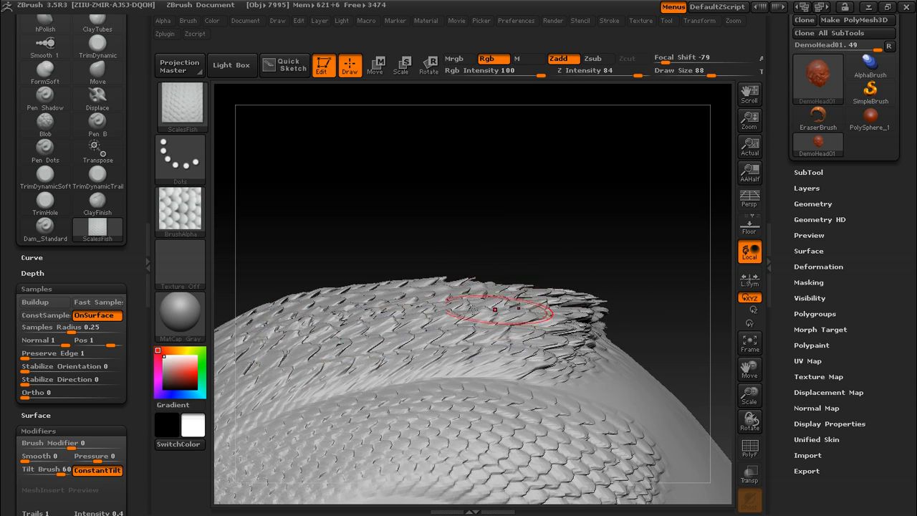
Reduce the ScalesFish Draw Size to 48 and inspect the scales on the crown.
{"action": "mouse_move", "coordinate": [627, 249]}
{"action": "left_mouse_down", "text": "alt"}
{"action": "mouse_move", "coordinate": [575, 215]}
{"action": "mouse_move", "coordinate": [696, 201]}
{"action": "left_mouse_up", "text": "alt"}
{"action": "key", "text": "s"}
{"action": "left_click", "coordinate": [545, 217]}
{"action": "left_click_drag", "start_coordinate": [540, 206], "coordinate": [500, 215]}
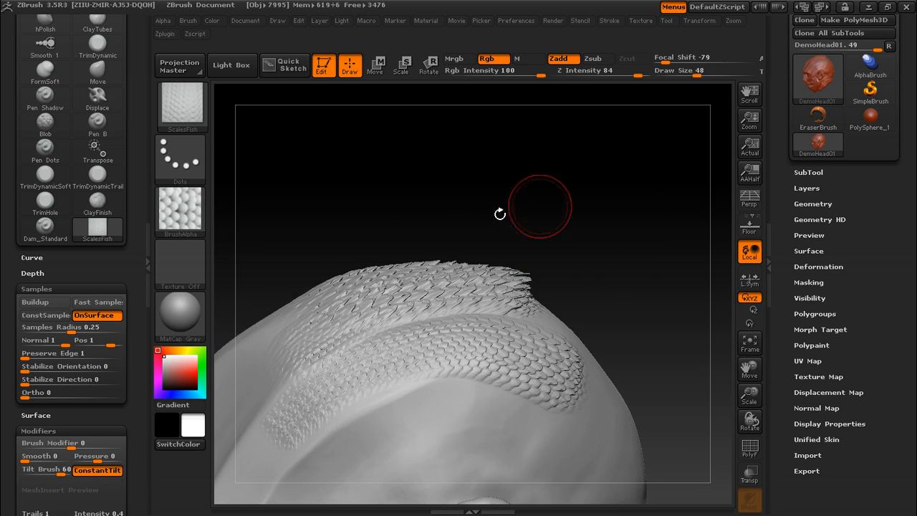
Try a band of ScalesFish scales above the ear with Tilt Brush at 0, and undo the stroke.
{"action": "left_click", "coordinate": [31, 289]}
{"action": "left_click_drag", "start_coordinate": [13, 309], "coordinate": [10, 269]}
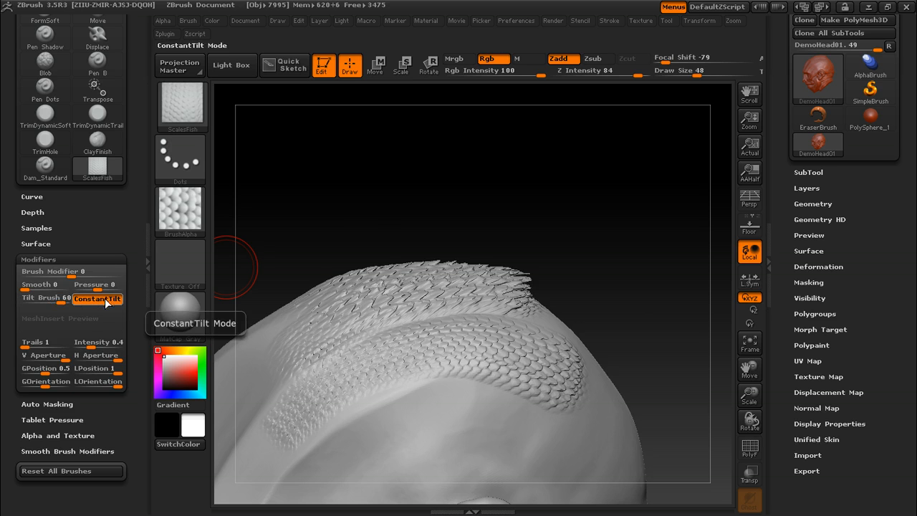
{"action": "left_click_drag", "start_coordinate": [61, 301], "coordinate": [25, 300]}
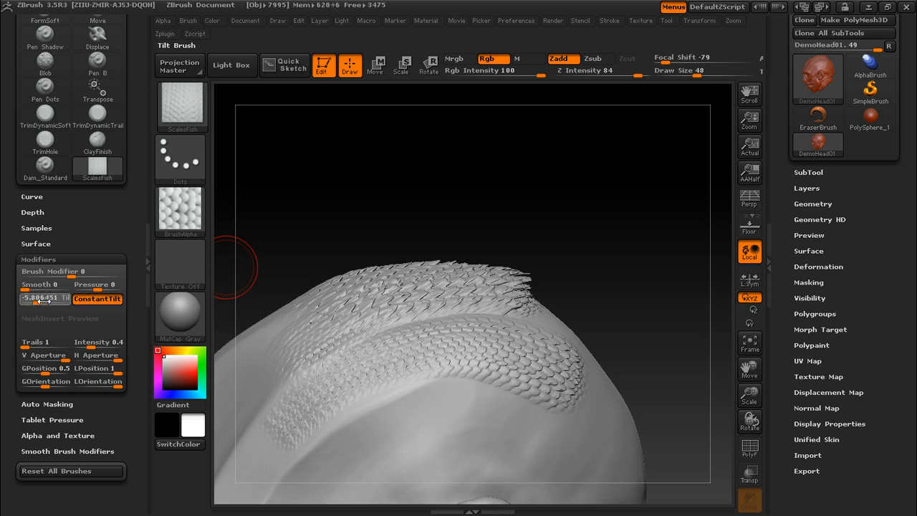
{"action": "mouse_move", "coordinate": [620, 209]}
{"action": "left_mouse_down"}
{"action": "mouse_move", "coordinate": [675, 247]}
{"action": "mouse_move", "coordinate": [642, 217]}
{"action": "mouse_move", "coordinate": [438, 348]}
{"action": "left_mouse_up"}
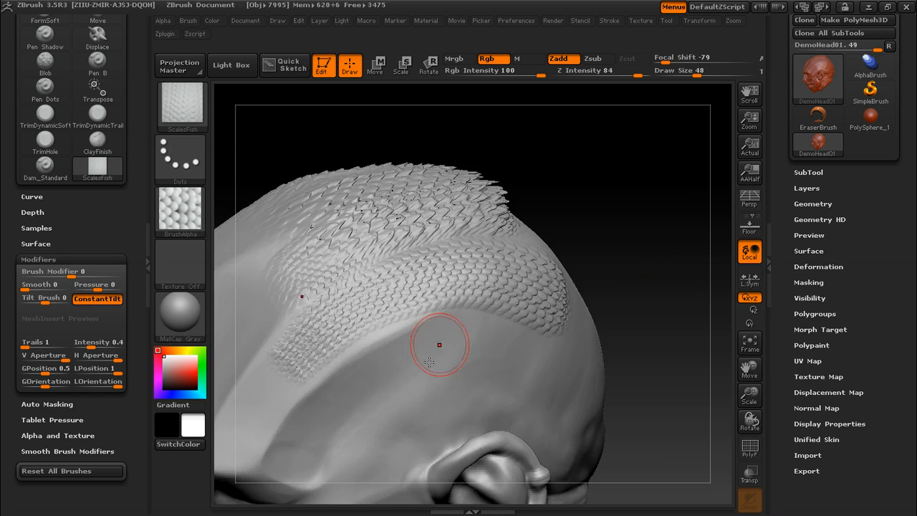
{"action": "mouse_move", "coordinate": [327, 385]}
{"action": "left_mouse_down"}
{"action": "mouse_move", "coordinate": [415, 343]}
{"action": "mouse_move", "coordinate": [505, 336]}
{"action": "left_mouse_up"}
{"action": "left_click_drag", "start_coordinate": [575, 337], "coordinate": [501, 327]}
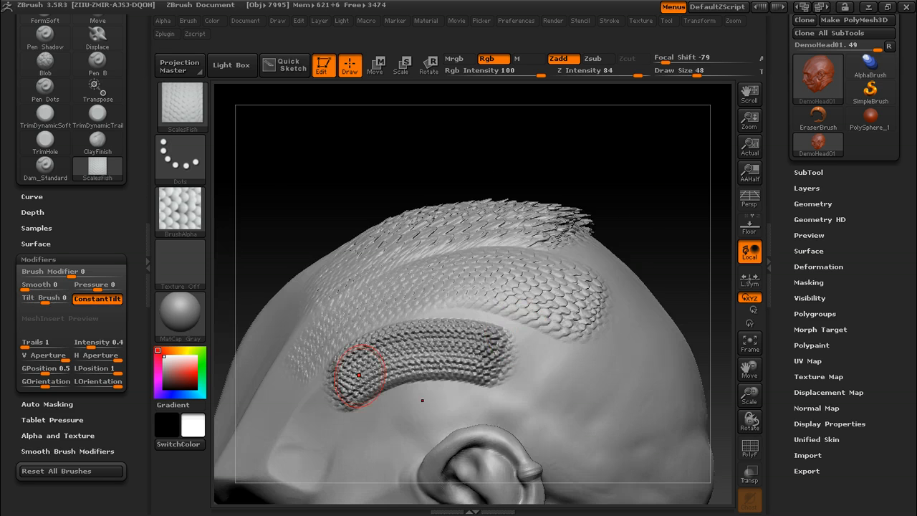
{"action": "left_click_drag", "start_coordinate": [654, 225], "coordinate": [603, 327]}
{"action": "key", "text": "ctrl+z"}
Try the ScalesFish brush with Tilt Brush at 90 and Draw Size 37.
{"action": "key", "text": "bracketleft"}
{"action": "left_click_drag", "start_coordinate": [693, 241], "coordinate": [642, 194]}
{"action": "left_click_drag", "start_coordinate": [52, 299], "coordinate": [88, 301]}
{"action": "left_click_drag", "start_coordinate": [671, 159], "coordinate": [653, 201]}
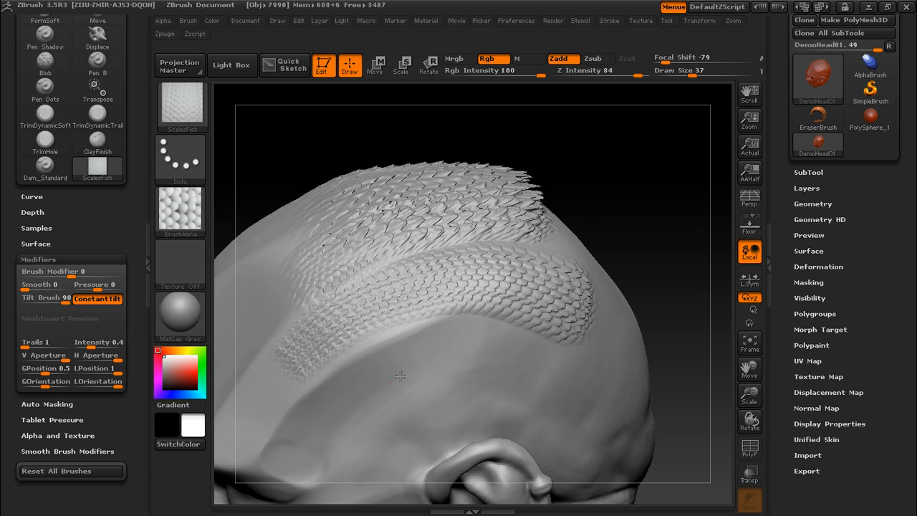
Set Tilt Brush to 55 and Draw Size to 103, and sculpt large scales above the ear.
{"action": "left_click", "coordinate": [60, 298]}
{"action": "left_click_drag", "start_coordinate": [611, 193], "coordinate": [517, 164], "text": "alt"}
{"action": "key", "text": "bracketright"}
{"action": "key", "text": "bracketright"}
{"action": "key", "text": "bracketright"}
{"action": "key", "text": "bracketright"}
{"action": "left_click_drag", "start_coordinate": [321, 346], "coordinate": [402, 339]}
Extend the large raised scales over the side and back of the skull down to the ear.
{"action": "left_click_drag", "start_coordinate": [618, 301], "coordinate": [619, 132]}
{"action": "left_click_drag", "start_coordinate": [566, 272], "coordinate": [528, 345]}
{"action": "left_click_drag", "start_coordinate": [598, 264], "coordinate": [554, 349]}
{"action": "mouse_move", "coordinate": [304, 295]}
{"action": "left_mouse_down"}
{"action": "mouse_move", "coordinate": [413, 289]}
{"action": "mouse_move", "coordinate": [450, 308]}
{"action": "left_mouse_up"}
{"action": "mouse_move", "coordinate": [614, 297]}
{"action": "left_mouse_down", "text": "alt"}
{"action": "mouse_move", "coordinate": [614, 311]}
{"action": "mouse_move", "coordinate": [580, 351]}
{"action": "left_mouse_up", "text": "alt"}
{"action": "left_click_drag", "start_coordinate": [296, 249], "coordinate": [397, 233]}
{"action": "left_click_drag", "start_coordinate": [608, 308], "coordinate": [605, 220]}
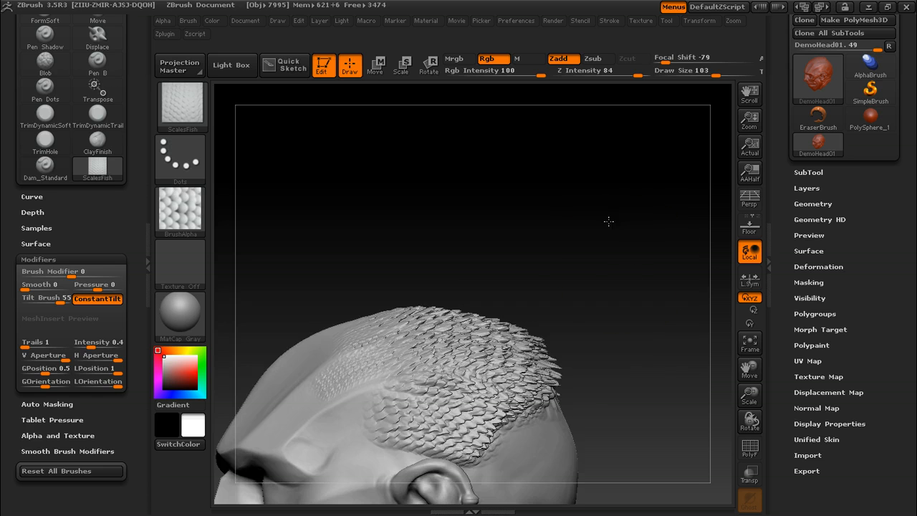
{"action": "mouse_move", "coordinate": [644, 287]}
{"action": "left_mouse_down"}
{"action": "mouse_move", "coordinate": [607, 227]}
{"action": "mouse_move", "coordinate": [561, 242]}
{"action": "left_mouse_up"}
{"action": "left_click_drag", "start_coordinate": [434, 302], "coordinate": [527, 332]}
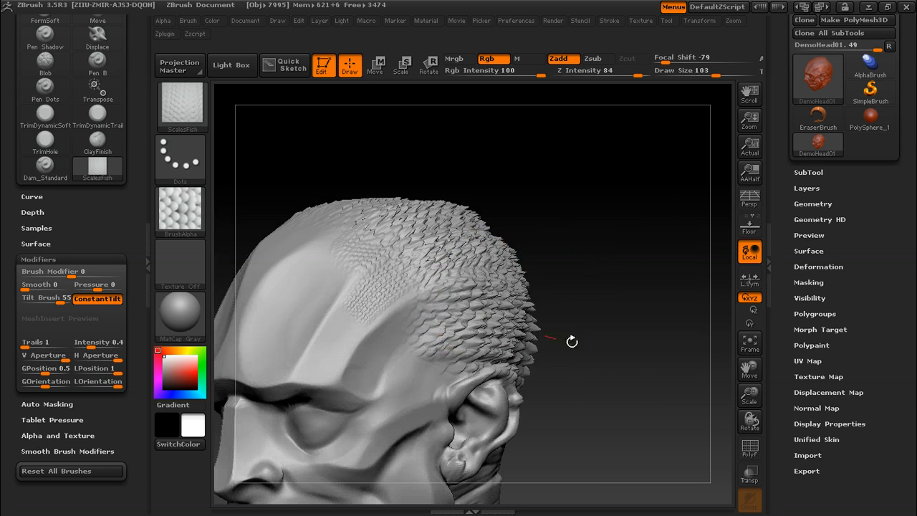
{"action": "left_click_drag", "start_coordinate": [589, 299], "coordinate": [579, 254]}
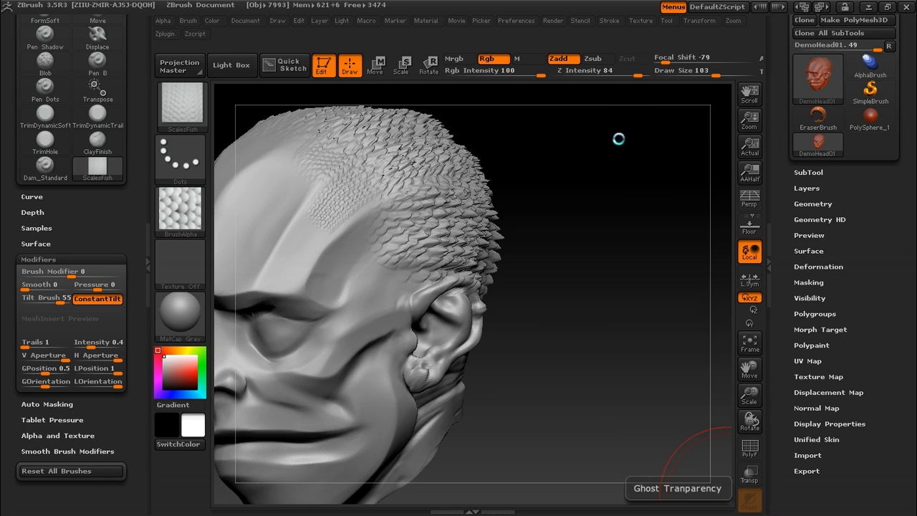
Examine the LazyMouse and Backtrack stroke settings of the ScalesFish brush.
{"action": "left_click", "coordinate": [606, 21]}
{"action": "left_click", "coordinate": [642, 278]}
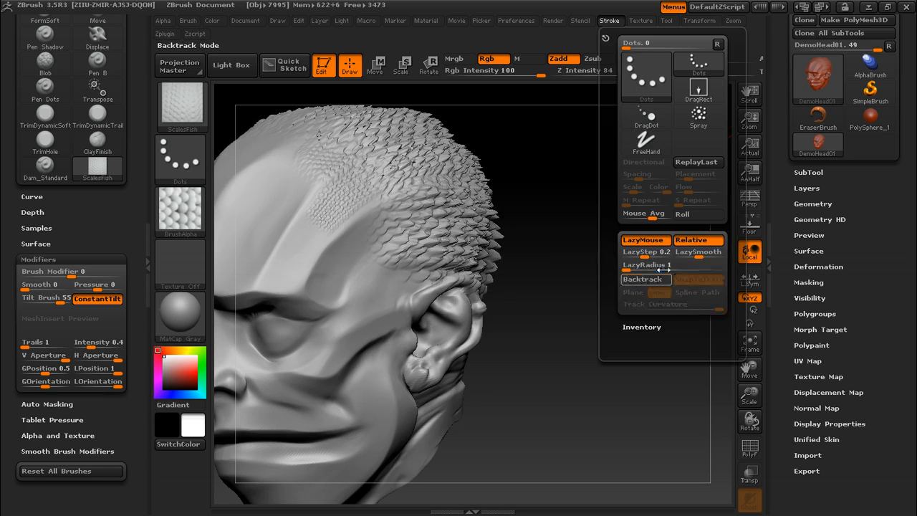
{"action": "mouse_move", "coordinate": [586, 234]}
{"action": "left_mouse_down"}
{"action": "mouse_move", "coordinate": [568, 211]}
{"action": "mouse_move", "coordinate": [634, 227]}
{"action": "mouse_move", "coordinate": [614, 217]}
{"action": "mouse_move", "coordinate": [615, 244]}
{"action": "left_mouse_up"}
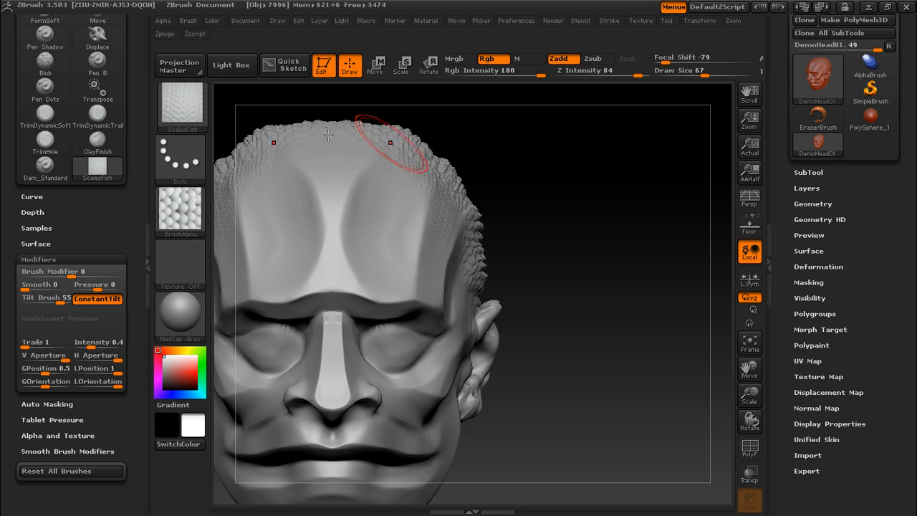
Switch from ScalesFish to the Standard brush and reduce the Draw Size to 21.
{"action": "key", "text": "s"}
{"action": "mouse_move", "coordinate": [605, 178]}
{"action": "left_mouse_down"}
{"action": "mouse_move", "coordinate": [595, 178]}
{"action": "mouse_move", "coordinate": [614, 156]}
{"action": "left_mouse_up"}
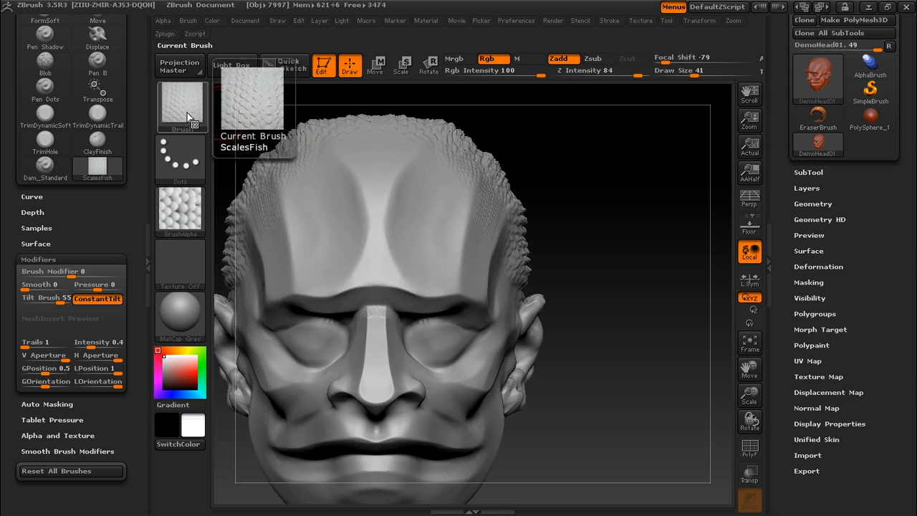
{"action": "left_click", "coordinate": [180, 106]}
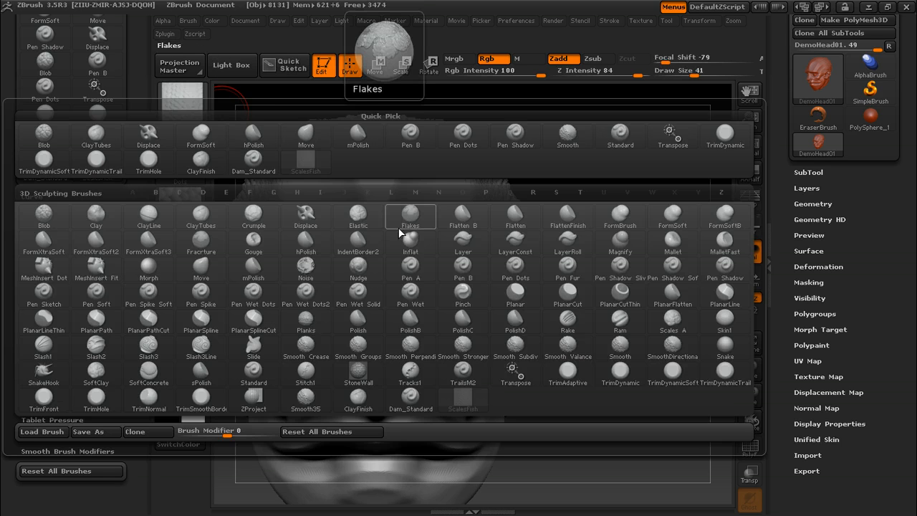
{"action": "left_click", "coordinate": [253, 369]}
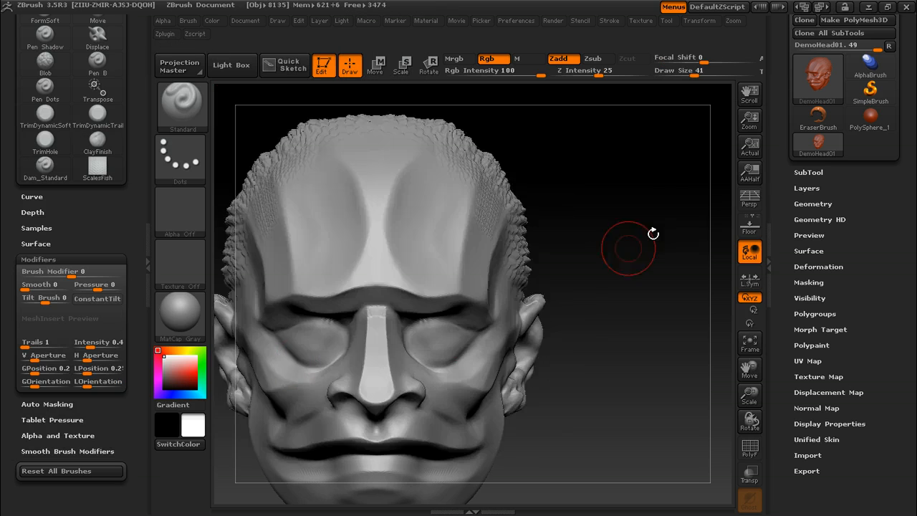
{"action": "mouse_move", "coordinate": [667, 229]}
{"action": "left_mouse_down"}
{"action": "mouse_move", "coordinate": [664, 215]}
{"action": "mouse_move", "coordinate": [642, 225]}
{"action": "mouse_move", "coordinate": [640, 212]}
{"action": "mouse_move", "coordinate": [669, 205]}
{"action": "mouse_move", "coordinate": [681, 248]}
{"action": "mouse_move", "coordinate": [671, 243]}
{"action": "left_mouse_up"}
{"action": "key", "text": "bracketleft"}
{"action": "key", "text": "bracketleft"}
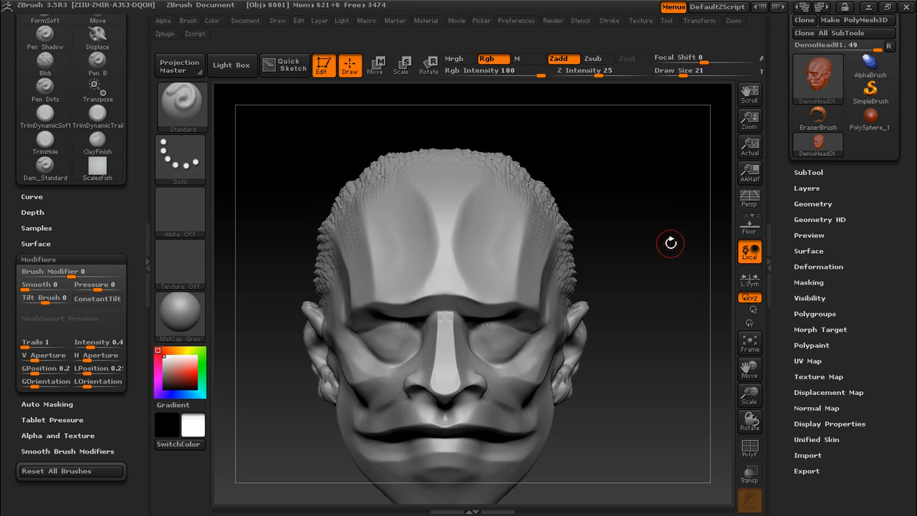
Examine the Smooth brush and its variants among the sculpting brushes that start with S.
{"action": "key", "text": "shift"}
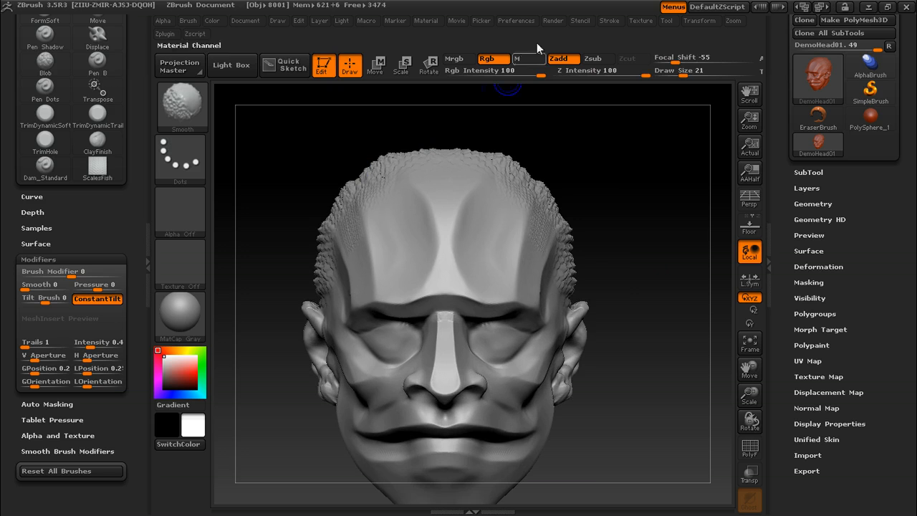
{"action": "key", "text": "f"}
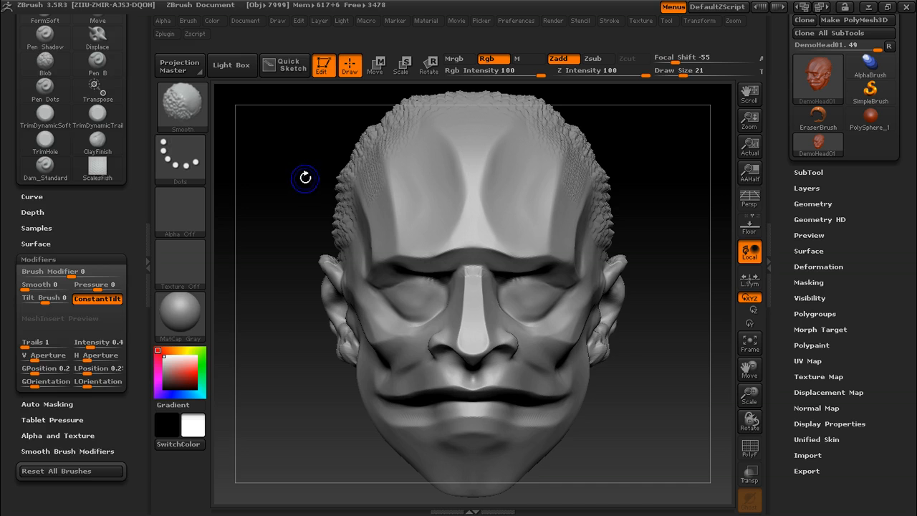
{"action": "left_click_drag", "start_coordinate": [137, 120], "coordinate": [157, 218]}
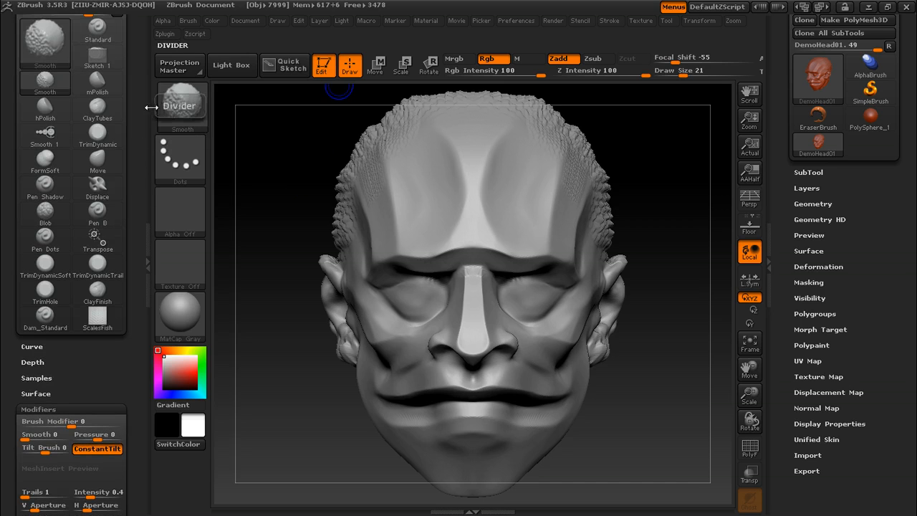
{"action": "key", "text": "b"}
{"action": "key", "text": "s"}
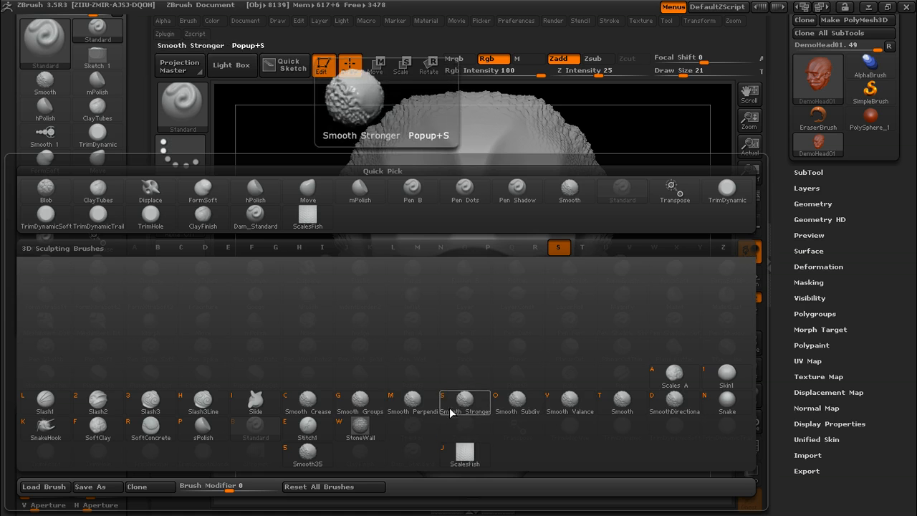
{"action": "left_click", "coordinate": [573, 400]}
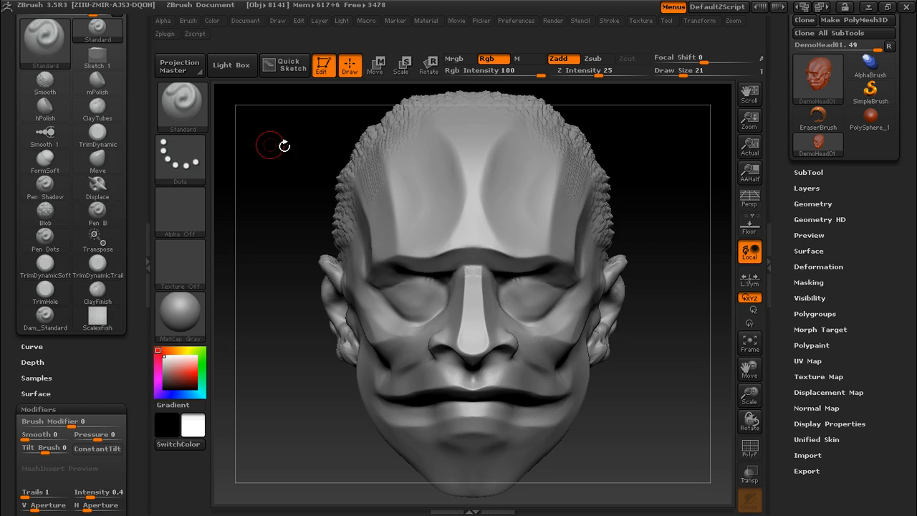
Show the Smooth brush's smoothing modifiers and read the explanations of Weighted Smooth Mode and Weight Strength.
{"action": "key", "text": "shift"}
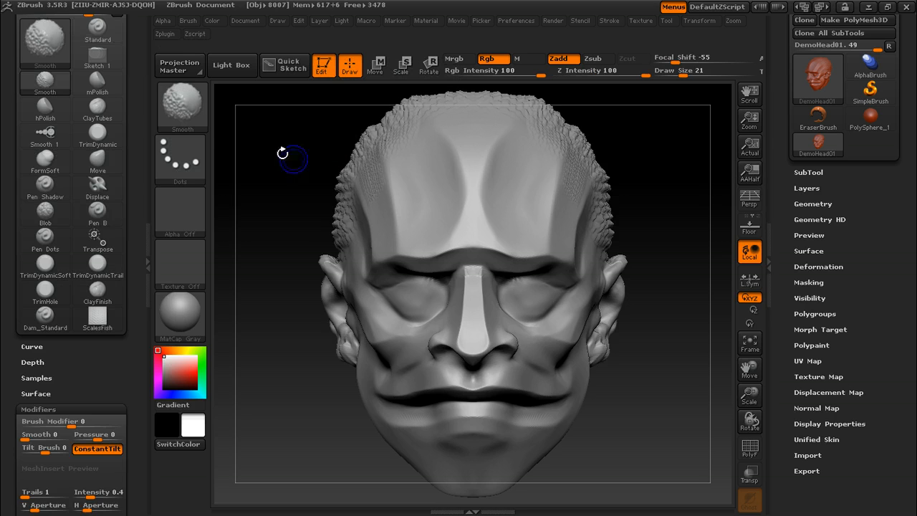
{"action": "left_click_drag", "start_coordinate": [141, 292], "coordinate": [128, 198], "text": "shift"}
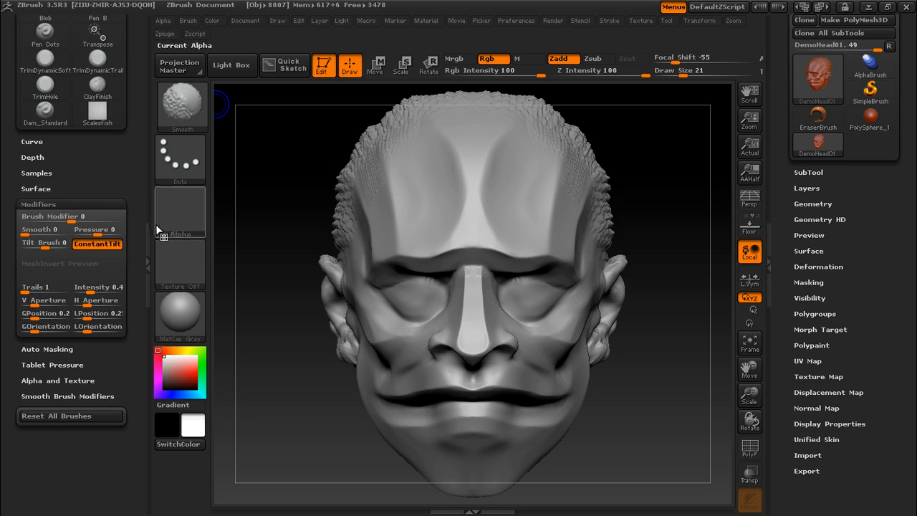
{"action": "left_click", "coordinate": [44, 396]}
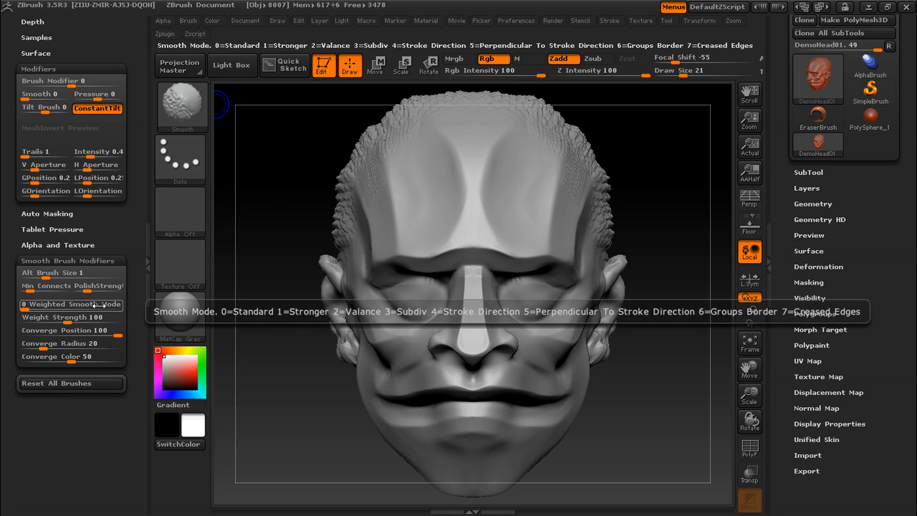
{"action": "key", "text": "ctrl"}
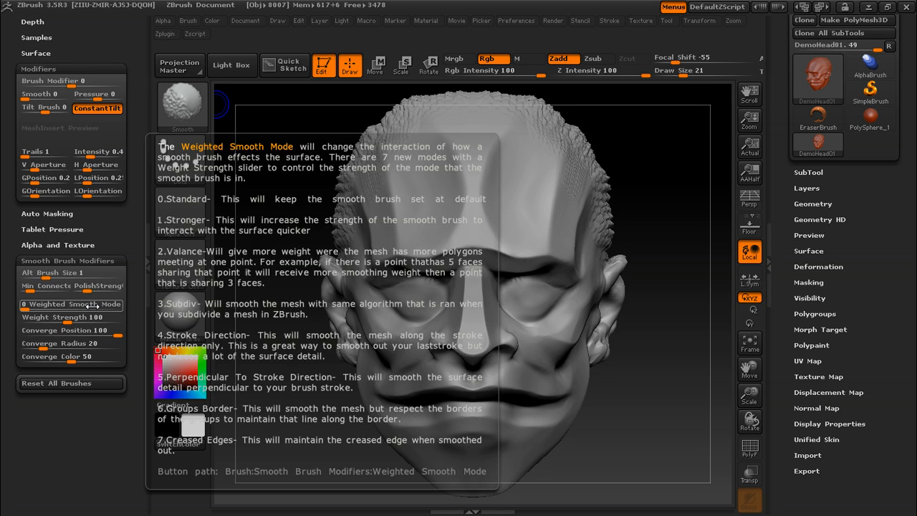
{"action": "mouse_move", "coordinate": [79, 322]}
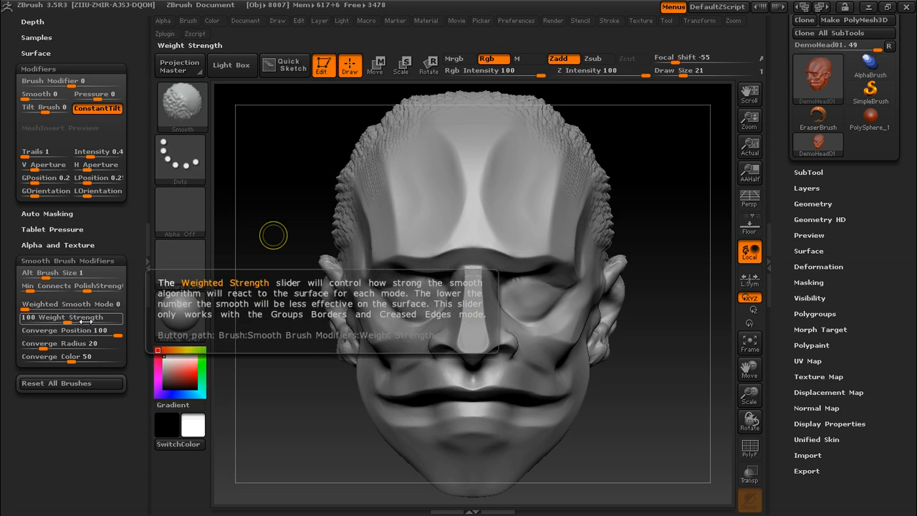
Set the Standard brush's Draw Size to 24.
{"action": "mouse_move", "coordinate": [282, 153]}
{"action": "left_mouse_down", "text": "alt"}
{"action": "mouse_move", "coordinate": [266, 213]}
{"action": "mouse_move", "coordinate": [282, 203]}
{"action": "left_mouse_up", "text": "alt"}
{"action": "key", "text": "s"}
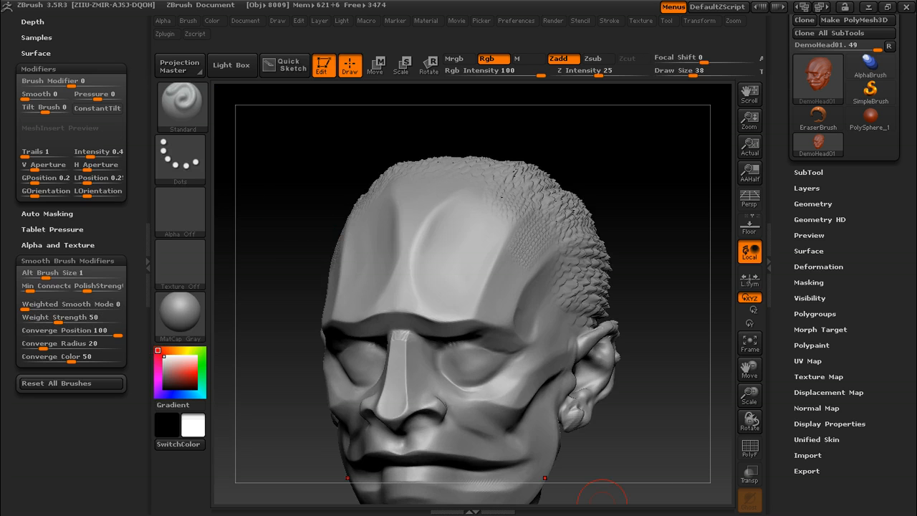
{"action": "mouse_move", "coordinate": [571, 118]}
{"action": "left_mouse_down"}
{"action": "mouse_move", "coordinate": [618, 136]}
{"action": "mouse_move", "coordinate": [604, 159]}
{"action": "mouse_move", "coordinate": [554, 147]}
{"action": "left_mouse_up"}
{"action": "key", "text": "s"}
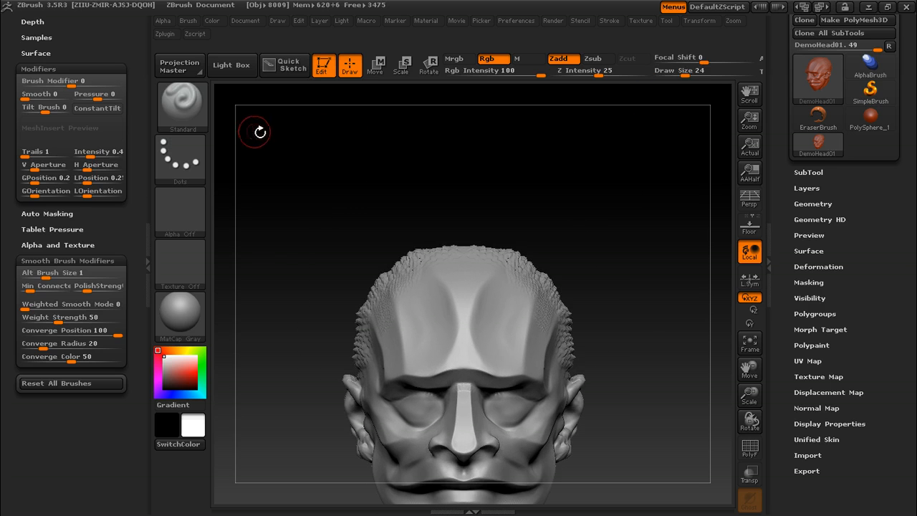
Browse the Light Box brush library and bring the list of already loaded brushes with its load and save options into view.
{"action": "key", "text": "shift+z"}
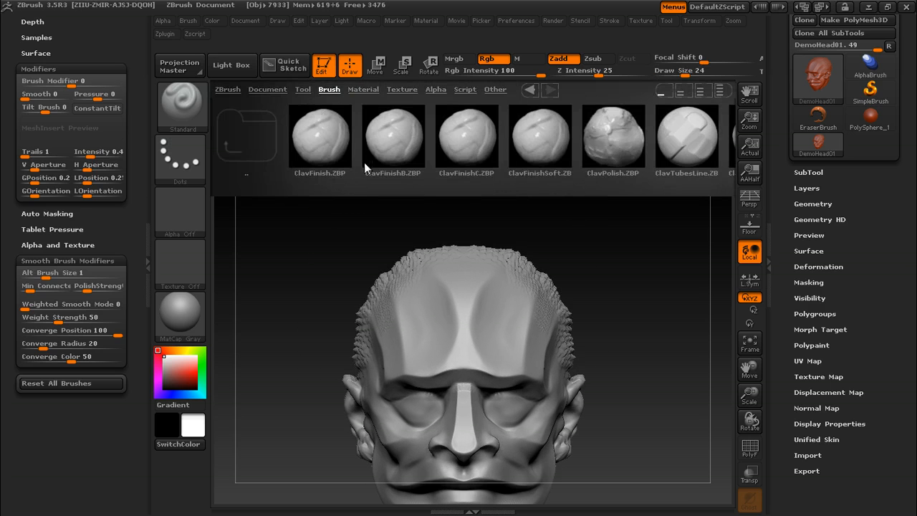
{"action": "left_click_drag", "start_coordinate": [420, 146], "coordinate": [305, 157]}
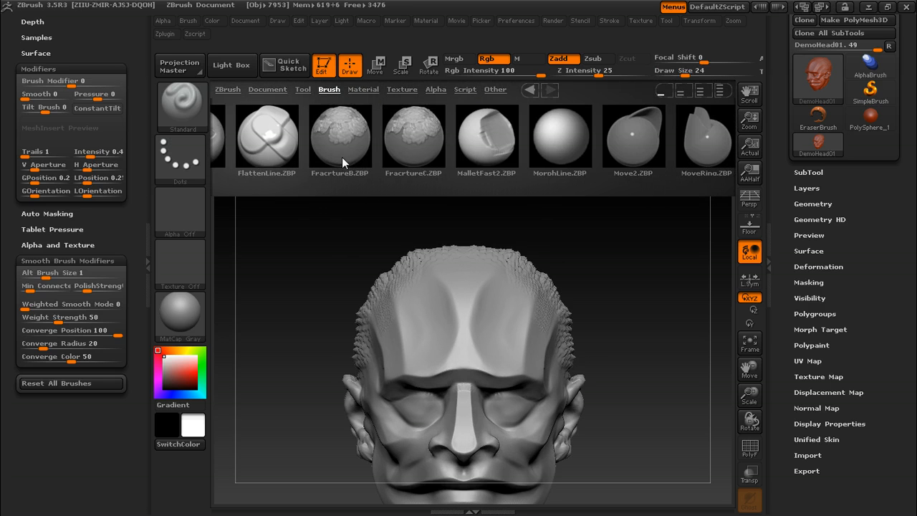
{"action": "left_click_drag", "start_coordinate": [304, 122], "coordinate": [469, 127]}
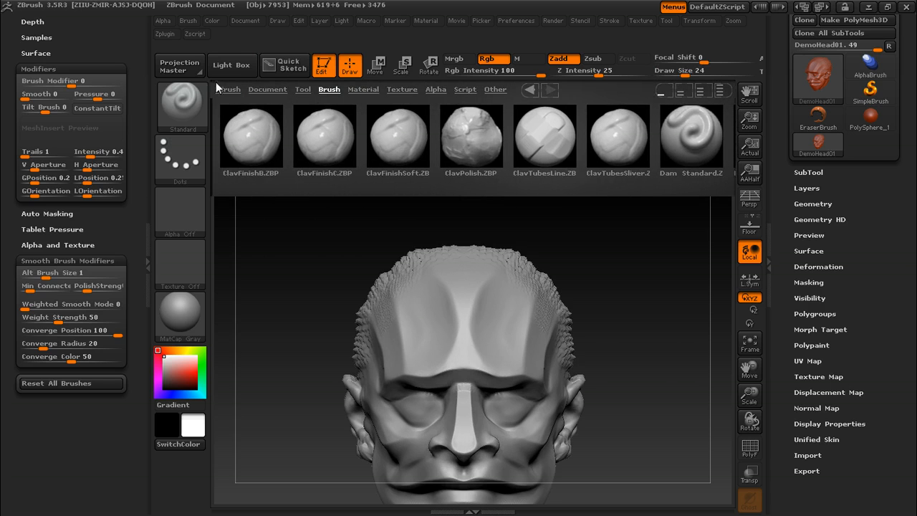
{"action": "left_click_drag", "start_coordinate": [141, 136], "coordinate": [152, 231]}
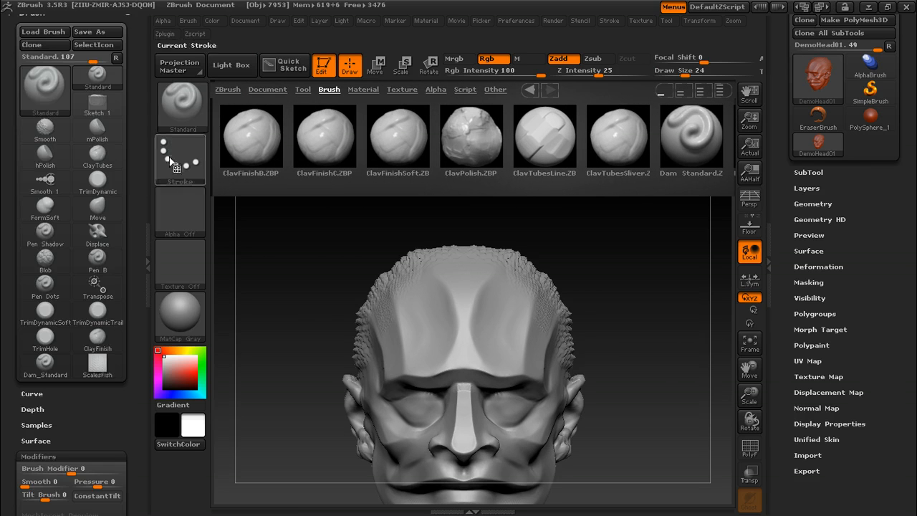